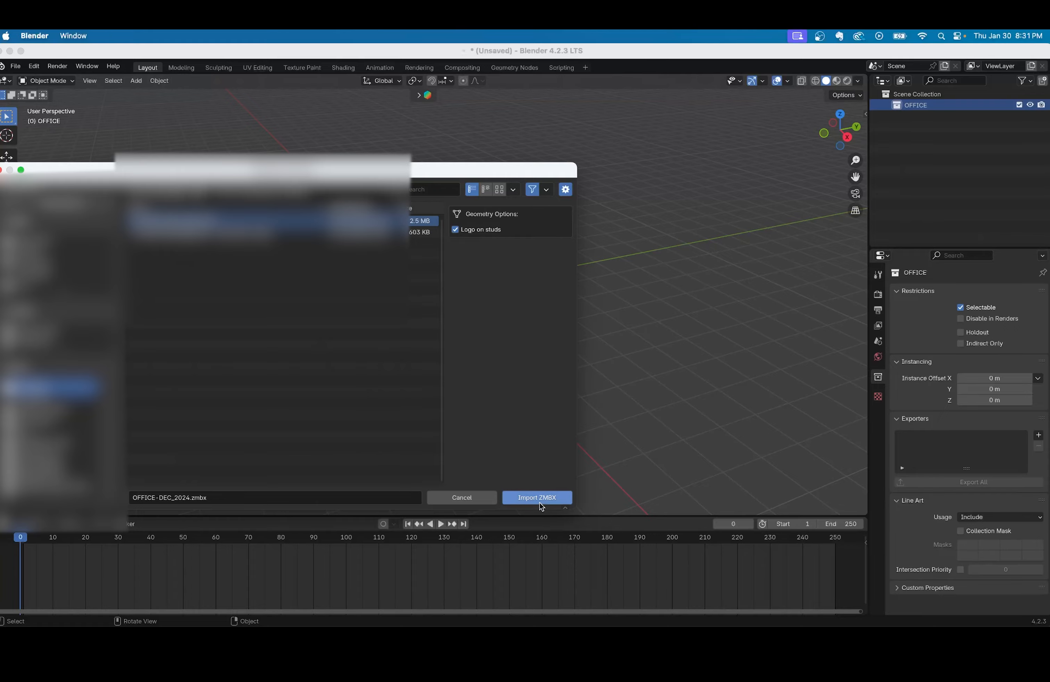
- Import OFFICE-DEC_2024.zmbx with the Logo on studs option enabled
left_click(539, 500)
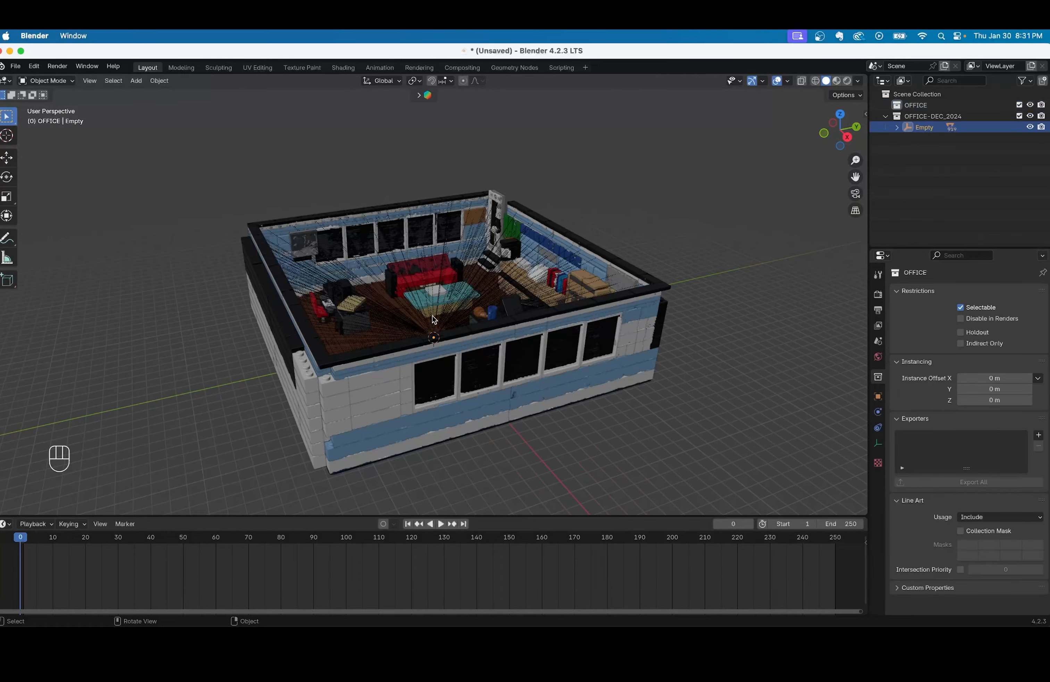
scroll(433, 316, "right", 5)
scroll(432, 316, "up", 5)
scroll(433, 319, "up", 2)
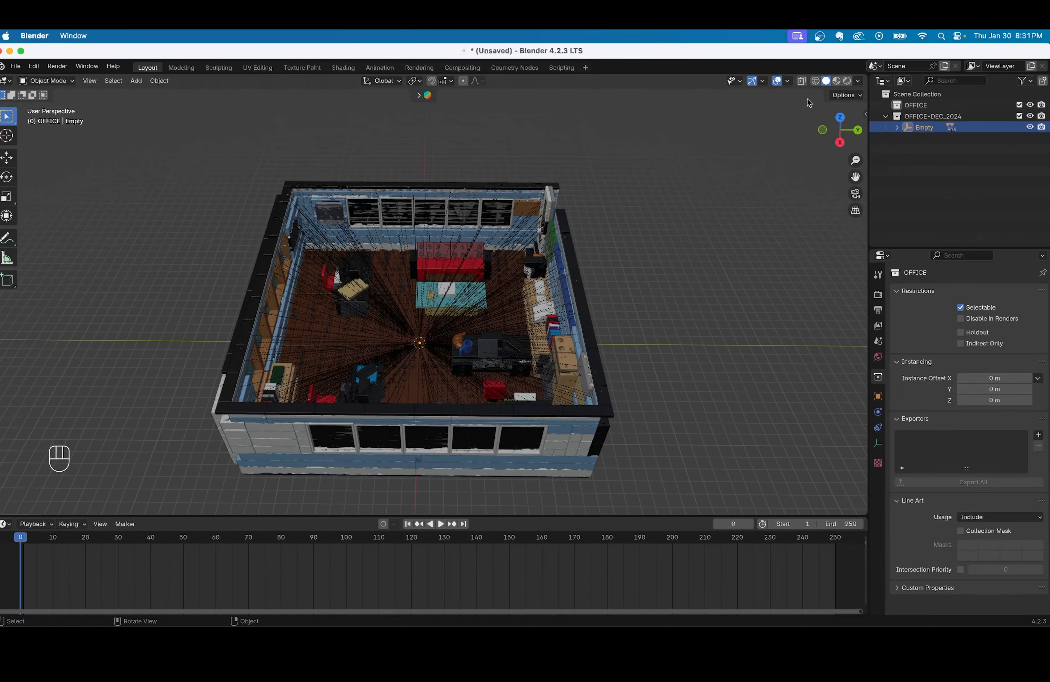
- Delete the Empty that parents the imported office parts
left_click(915, 127)
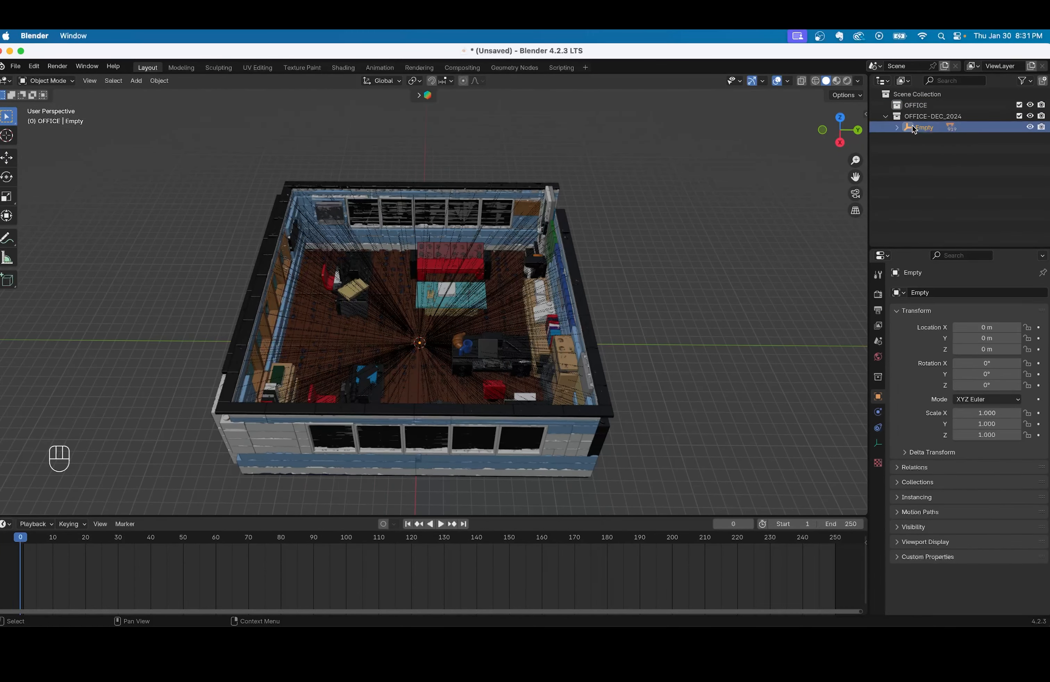
key("x")
scroll(499, 203, "up", 5, "super")
scroll(499, 202, "down", 5, "super")
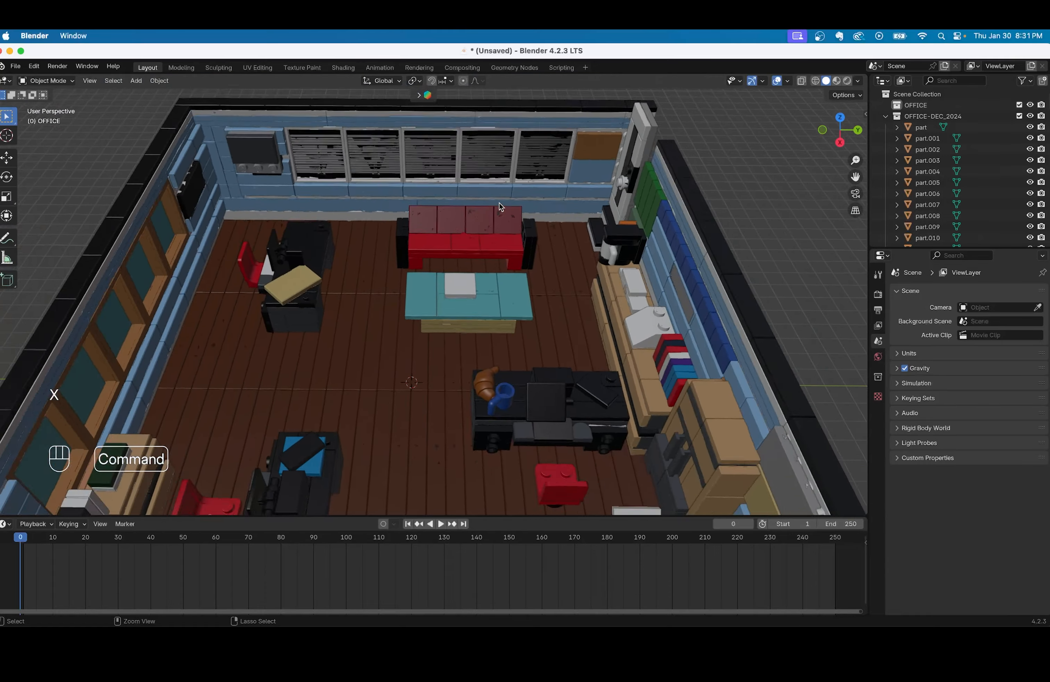
- Switch the viewport to Material Preview shading to inspect the office's materials and decals
scroll(499, 202, "left", 10)
scroll(499, 203, "right", 10)
scroll(499, 203, "right", 3, "shift")
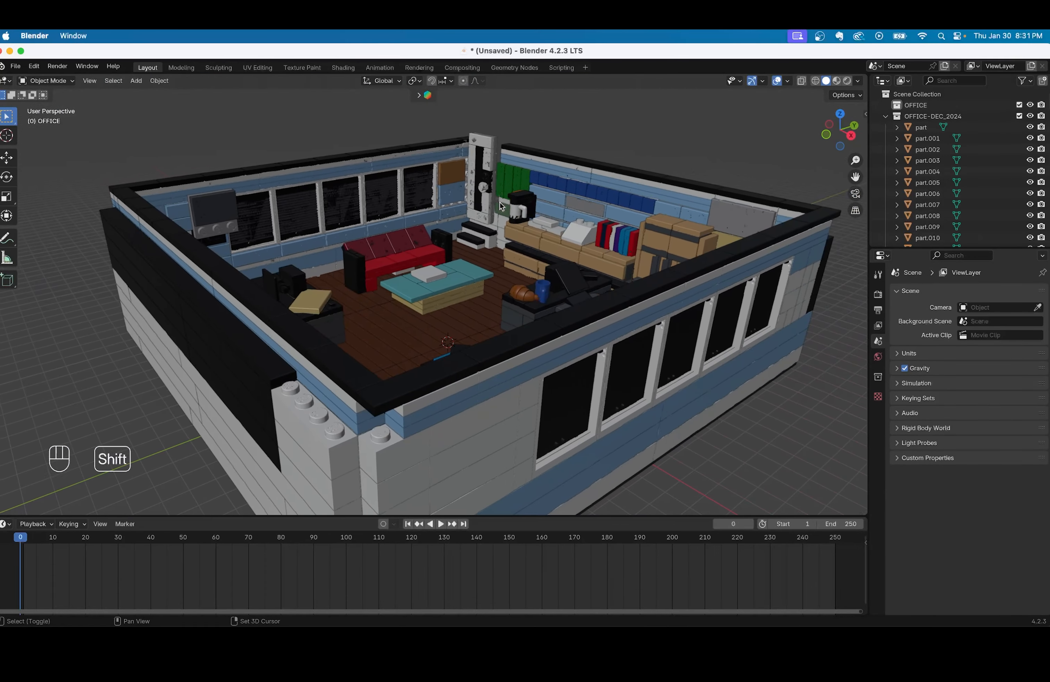
scroll(500, 202, "up", 5)
scroll(500, 202, "right", 5)
scroll(500, 202, "down", 1)
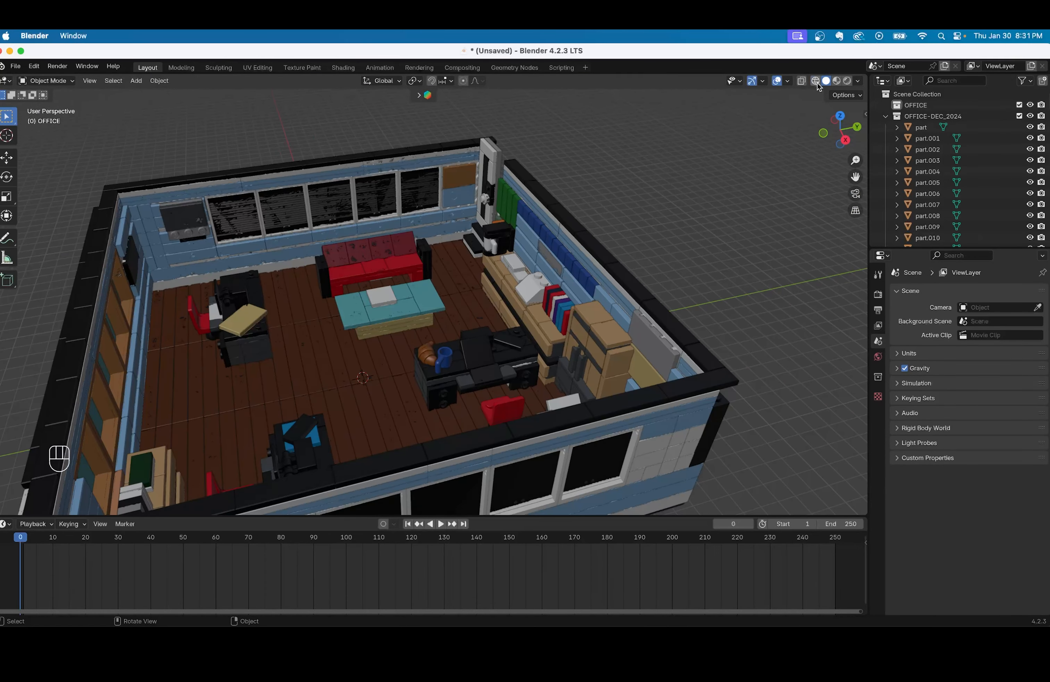
left_click(837, 81)
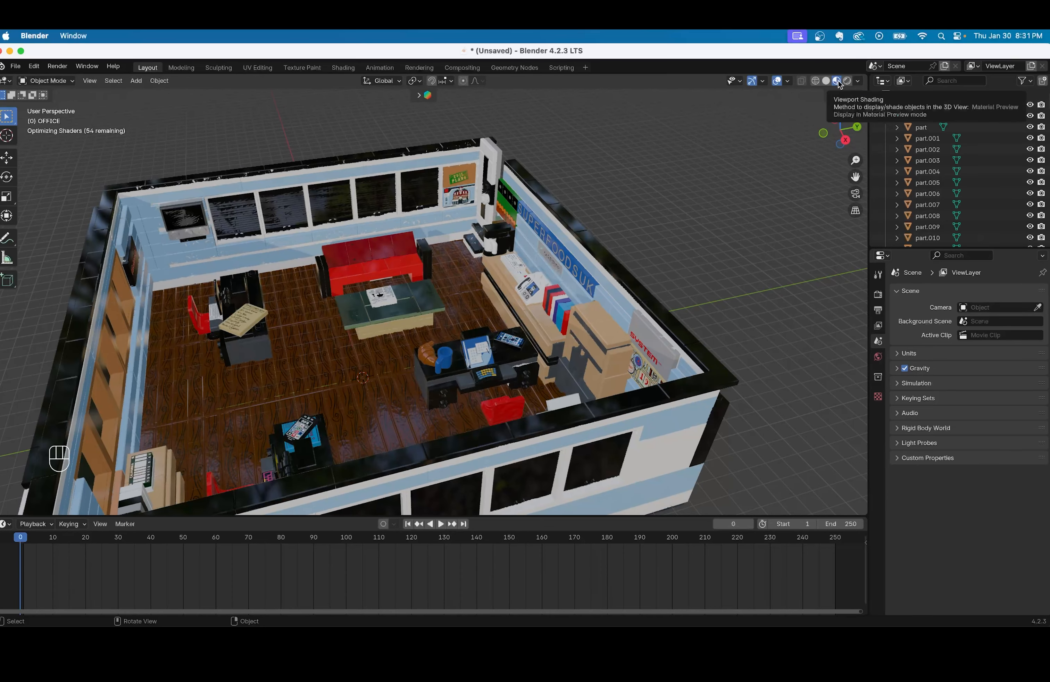
scroll(565, 177, "left", 5)
scroll(566, 177, "down", 3)
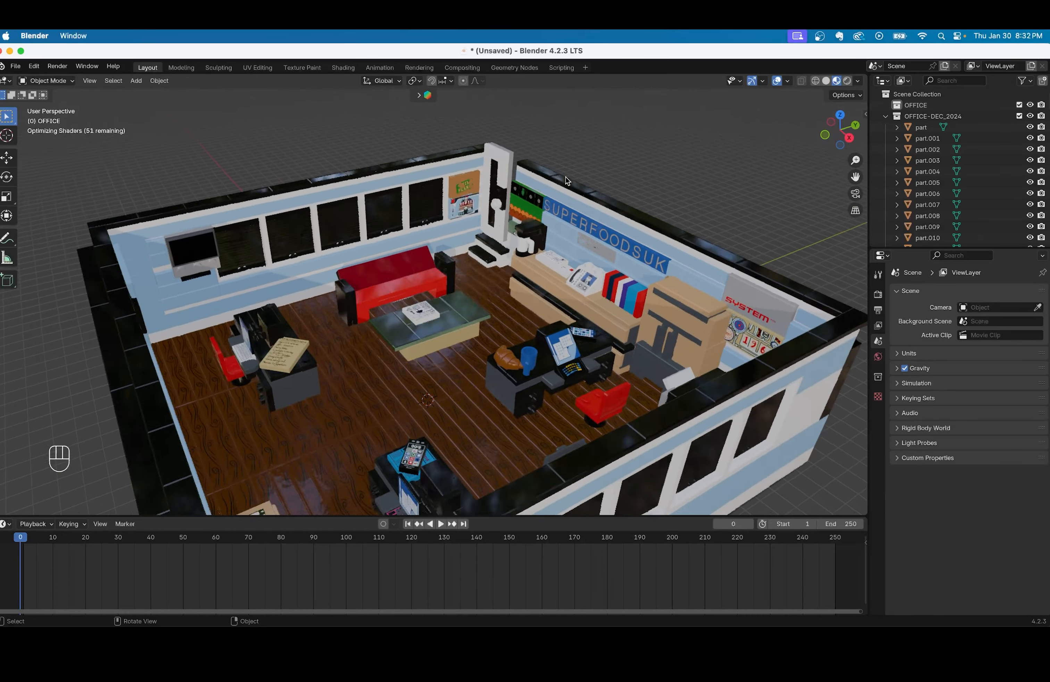
- Switch the viewport to Rendered shading to check the office's lighting
scroll(566, 177, "right", 2)
scroll(566, 176, "down", 3, "shift")
left_click(847, 81)
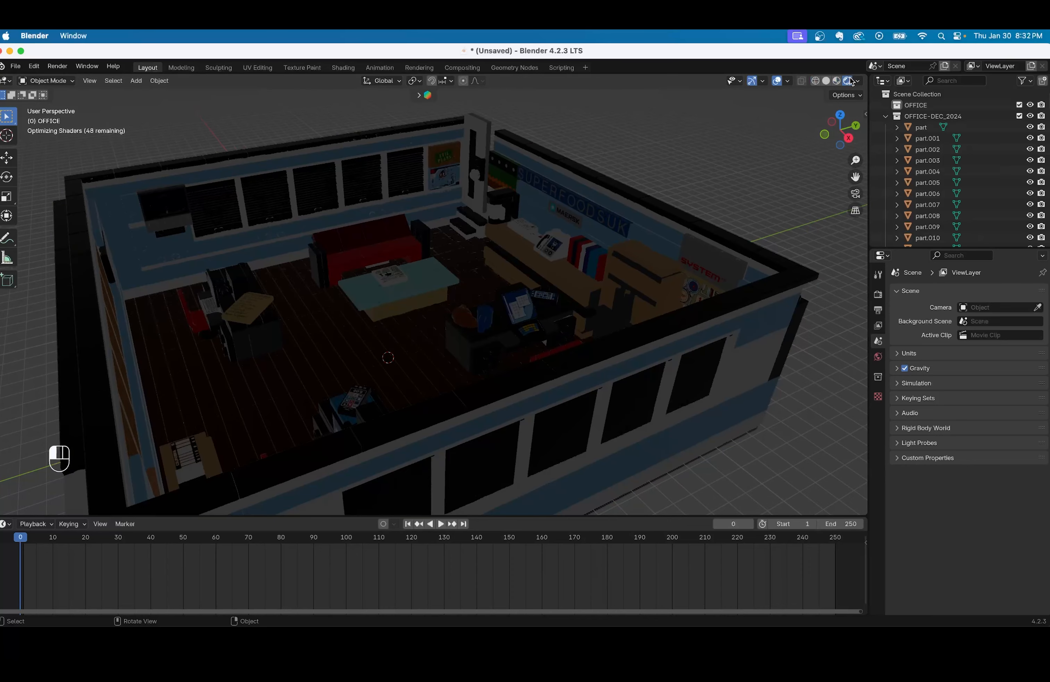
scroll(418, 212, "right", 5)
scroll(417, 212, "left", 5, "shift")
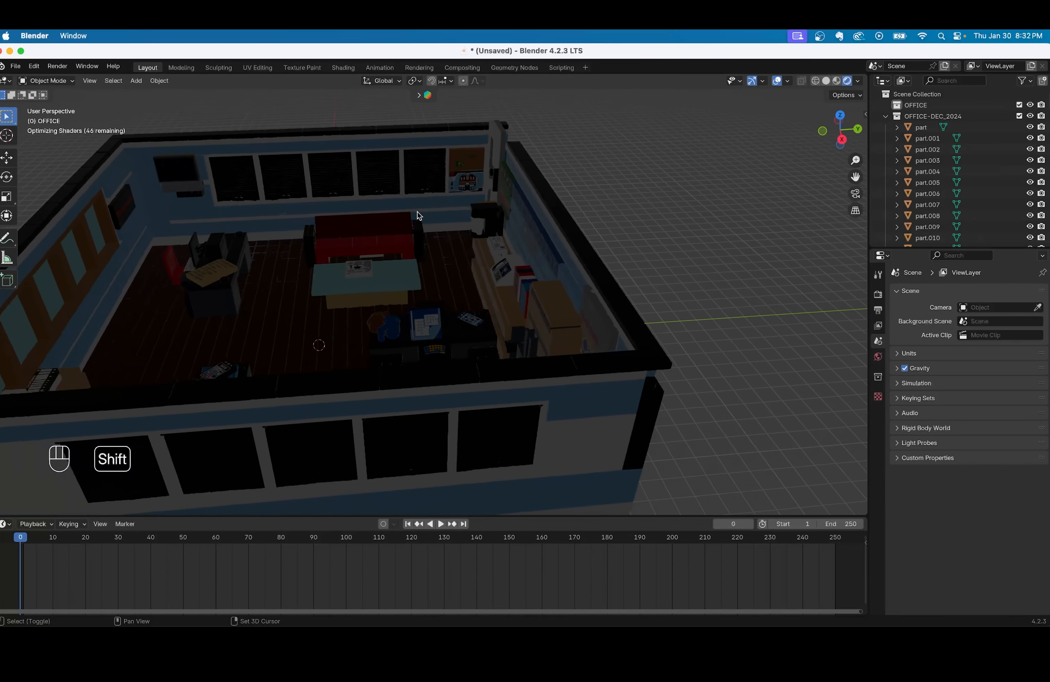
scroll(421, 212, "right", 5)
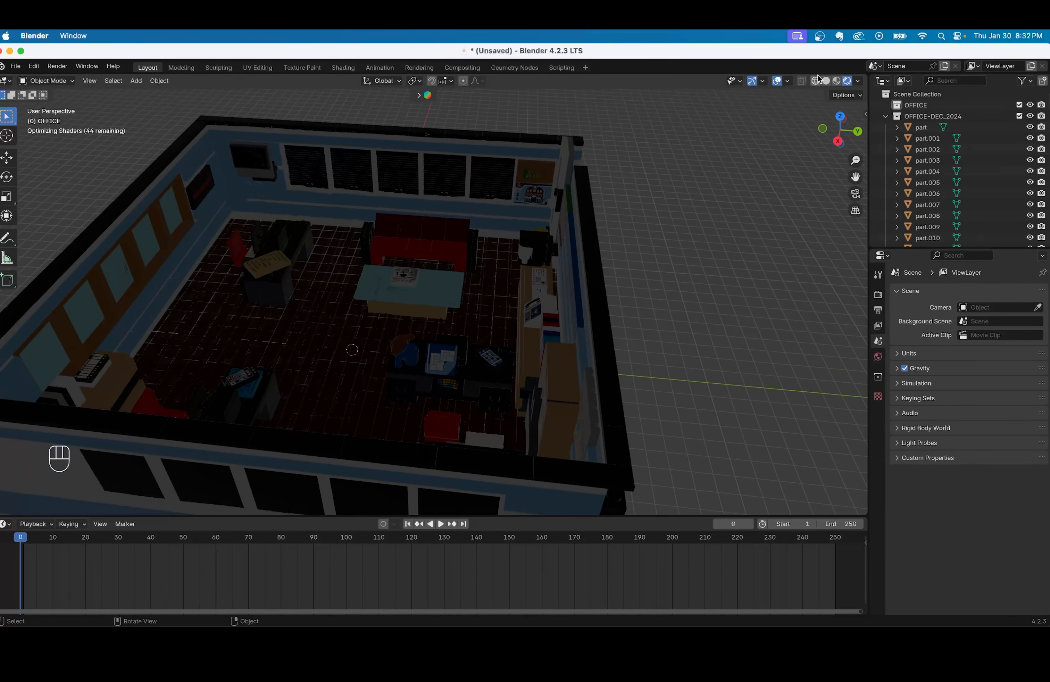
- Return the viewport to Solid shading and look over the office interior from above
left_click(826, 81)
scroll(518, 209, "up", 3, "shift")
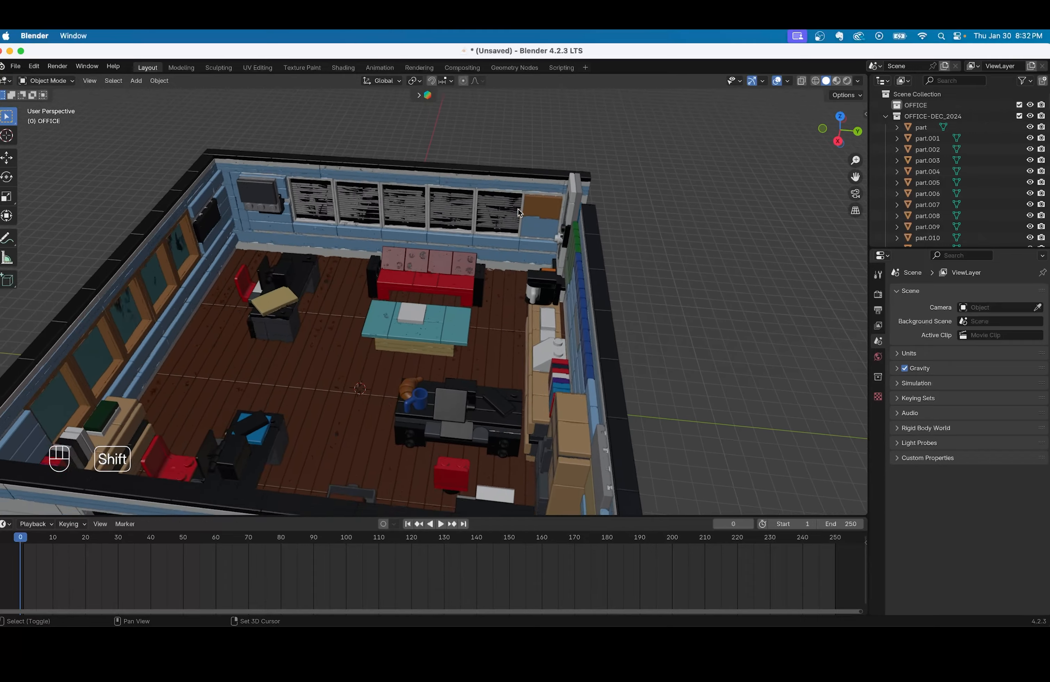
scroll(517, 209, "down", 3, "shift")
scroll(341, 210, "left", 8)
scroll(341, 210, "up", 8)
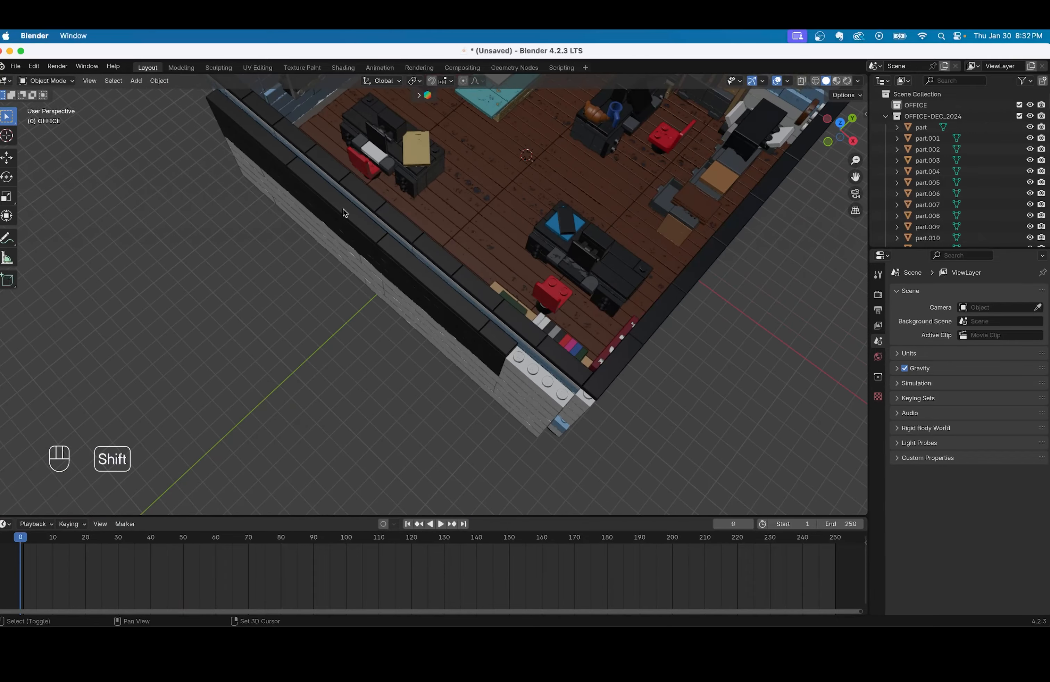
scroll(343, 209, "up", 10, "shift")
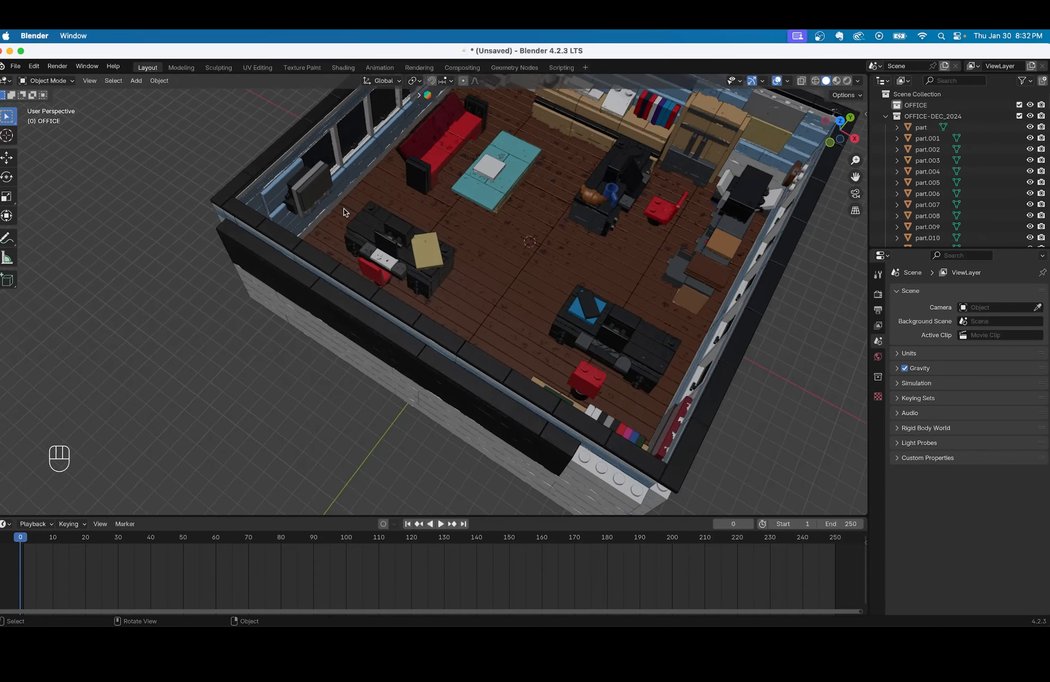
scroll(343, 208, "left", 3)
scroll(343, 209, "up", 5, "shift")
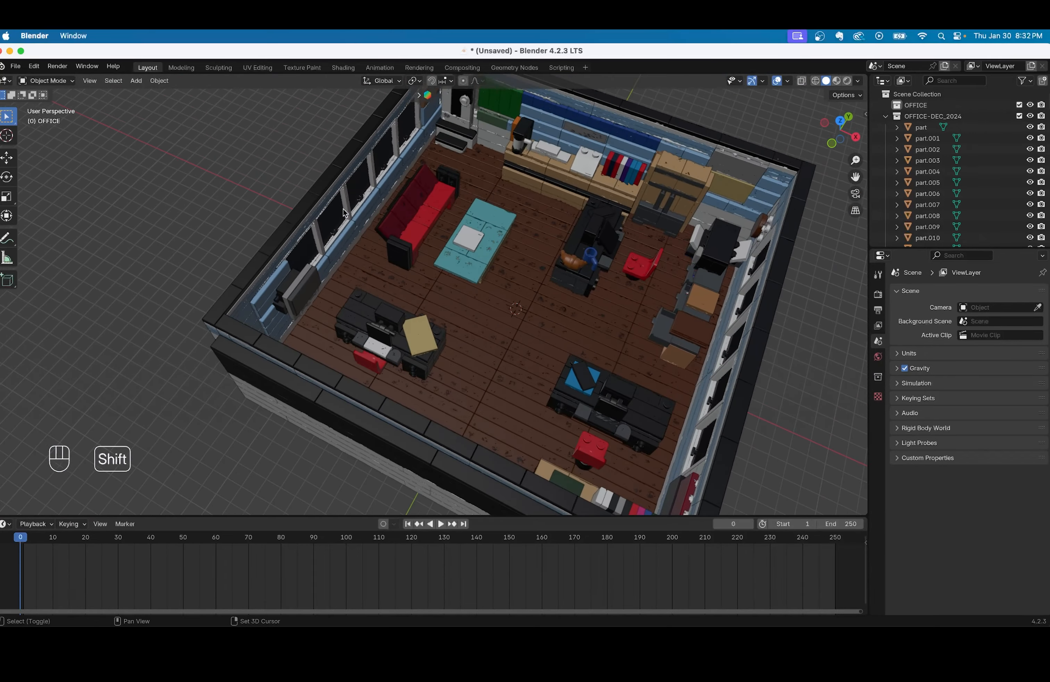
- Collapse the OFFICE-DEC_2024 collection, add a new collection named MINI-FIG to the scene and make it active
left_click(886, 117)
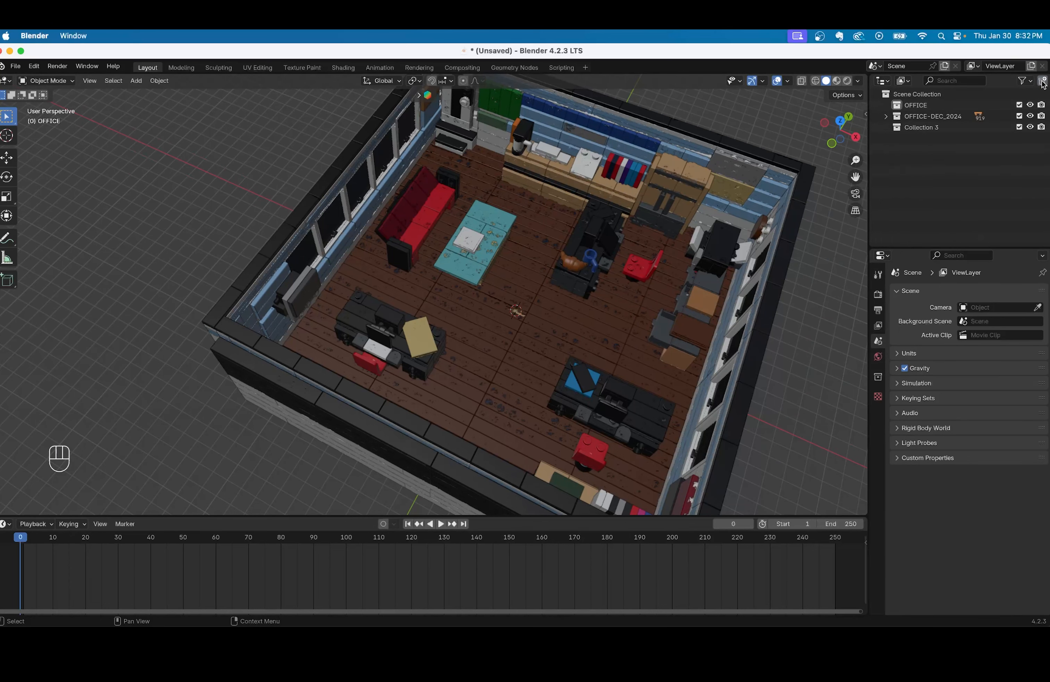
left_click(937, 129)
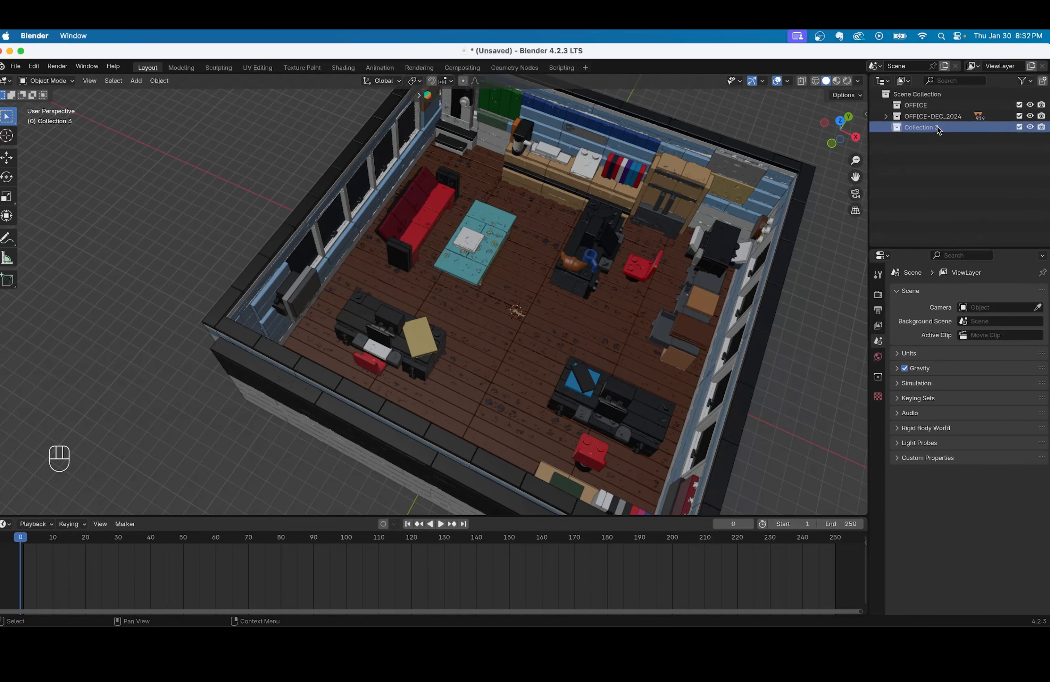
double_click(938, 128)
key("BackSpace")
key("BackSpace")
key("BackSpace")
key("BackSpace")
type("MINI=")
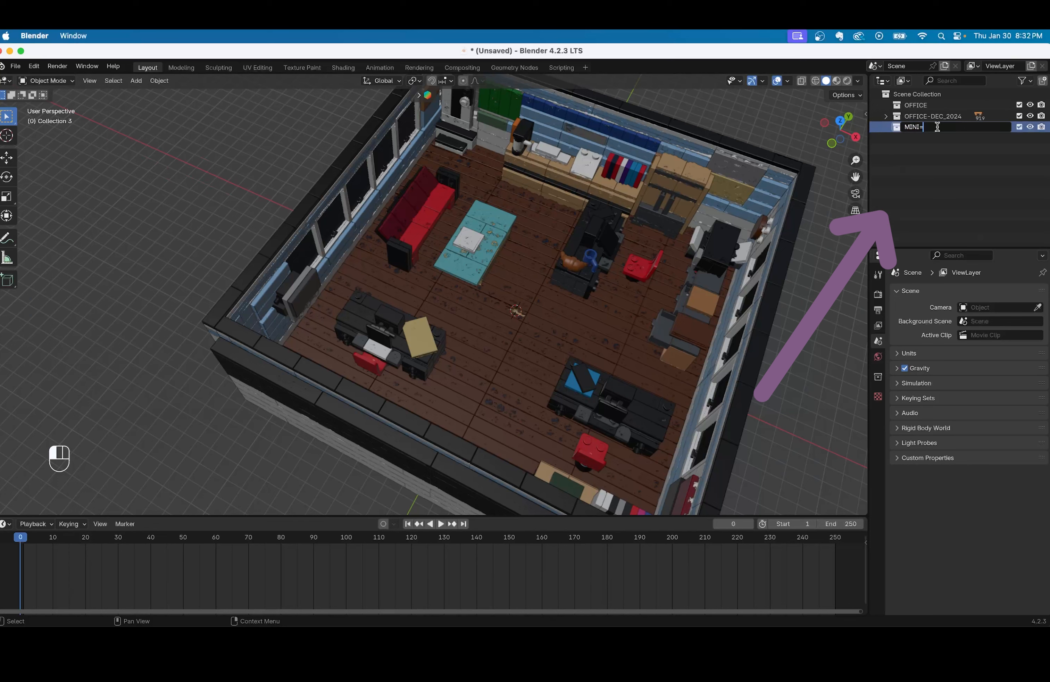
key("BackSpace")
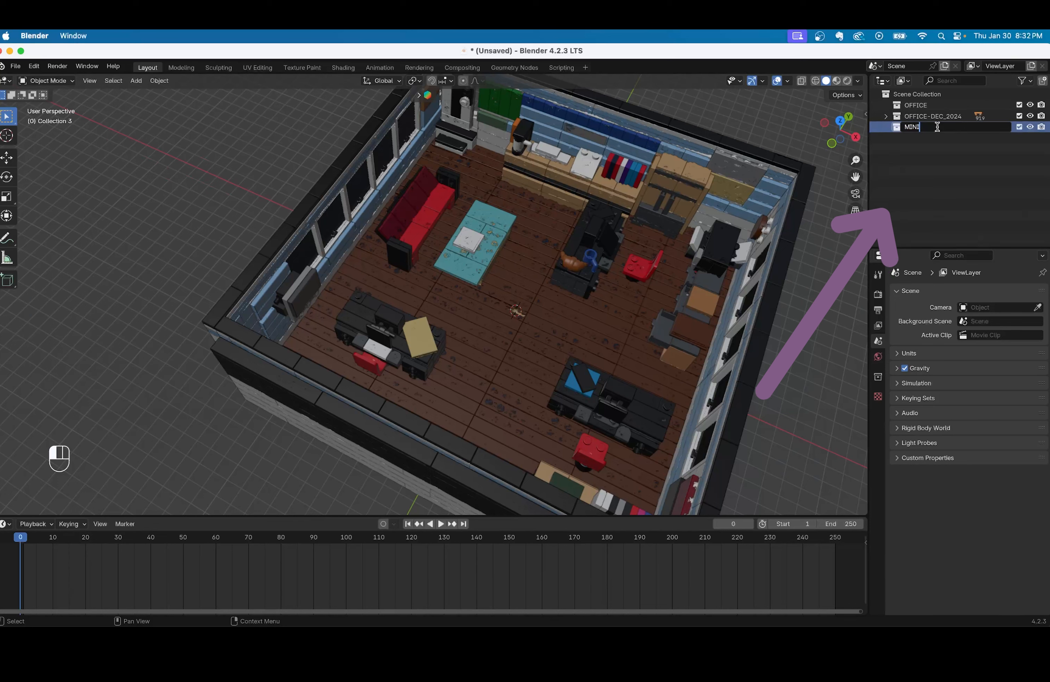
type("-FIG")
key("Return")
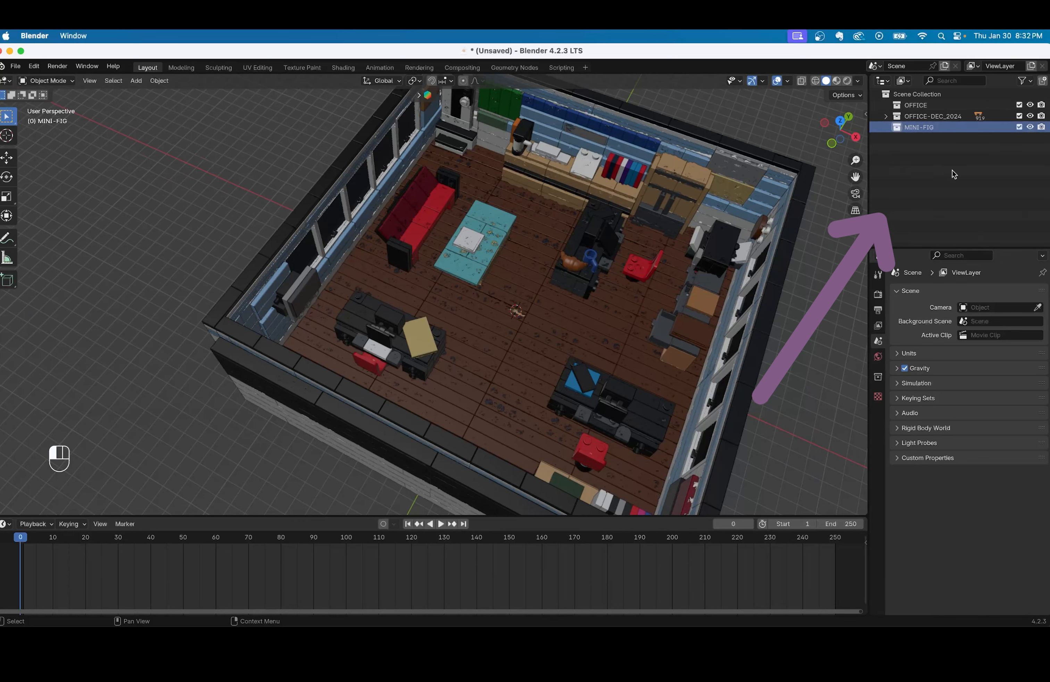
left_click(894, 129)
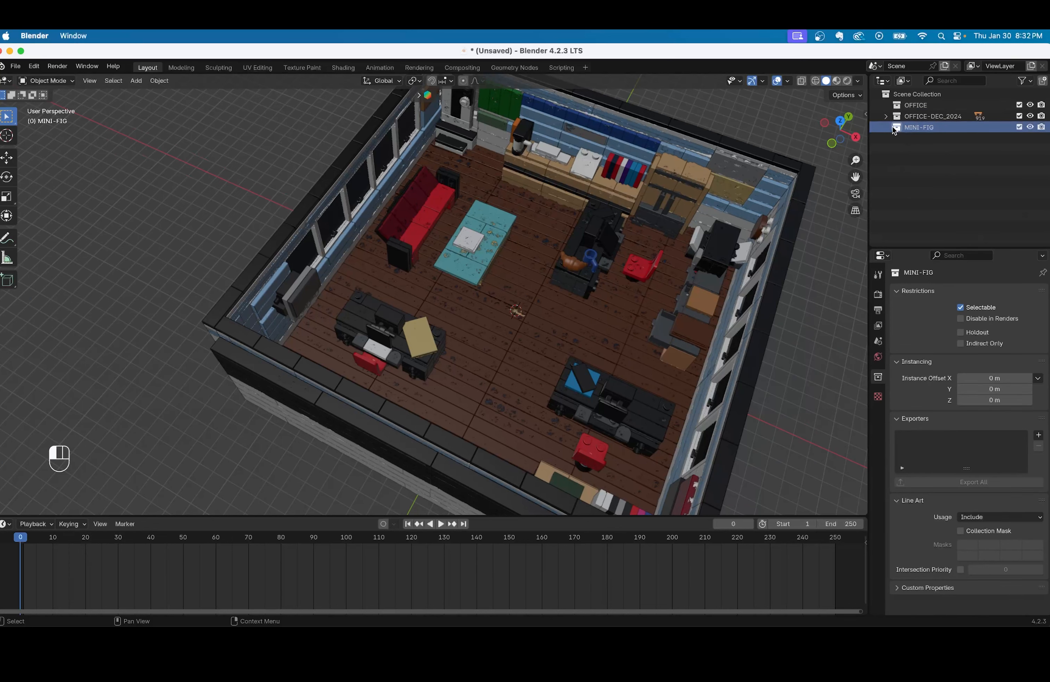
left_click(15, 66)
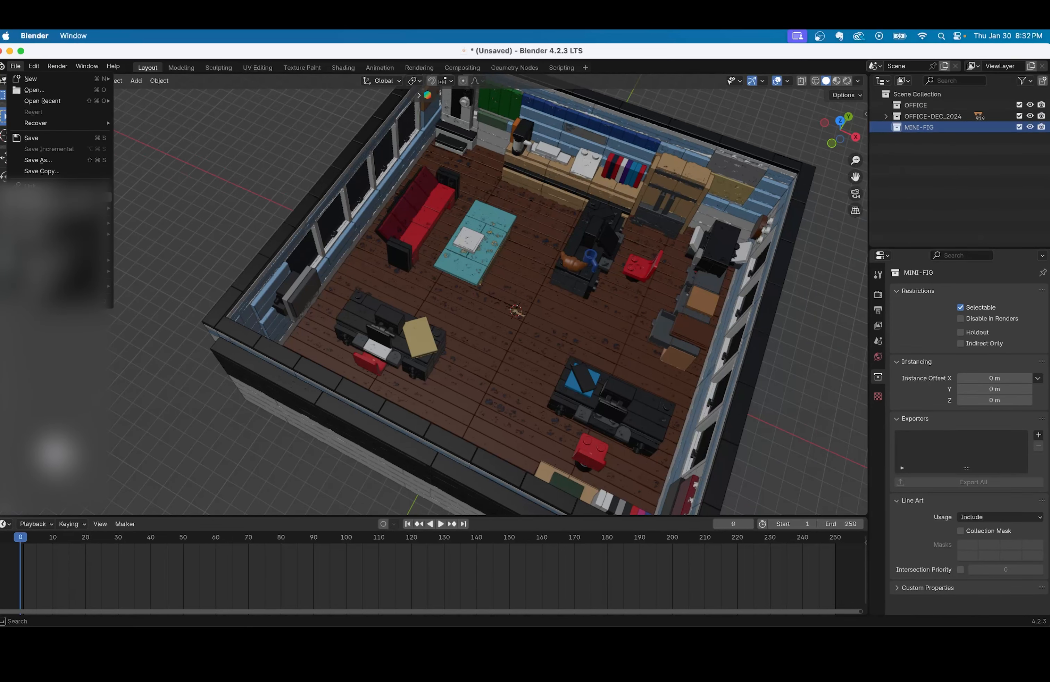
left_click(57, 197)
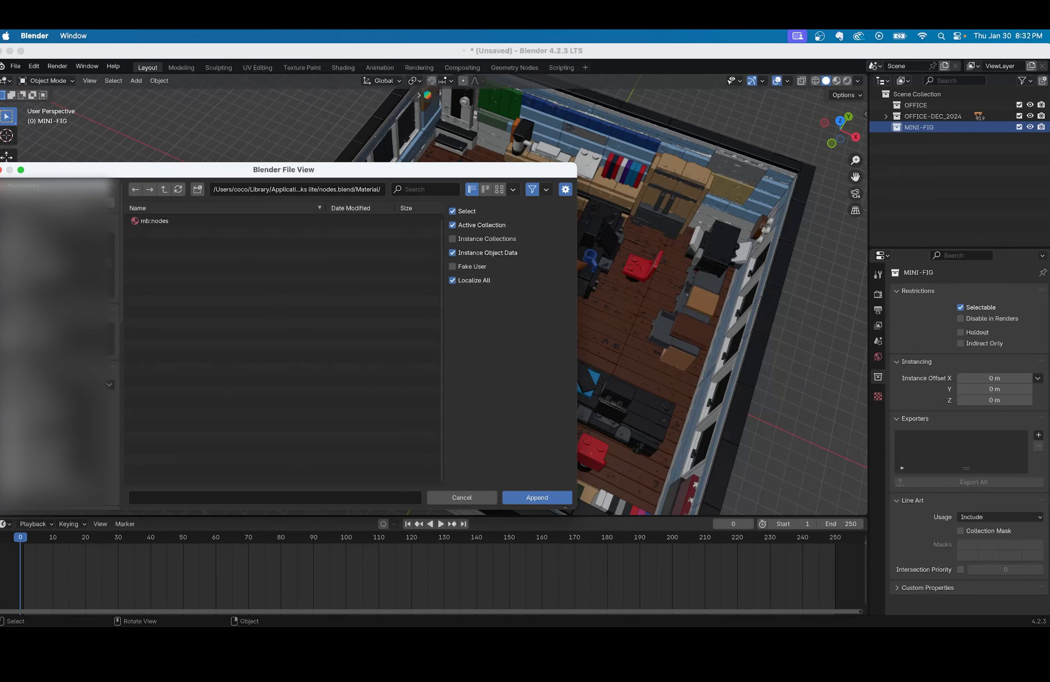
left_click(56, 252)
left_click(158, 288)
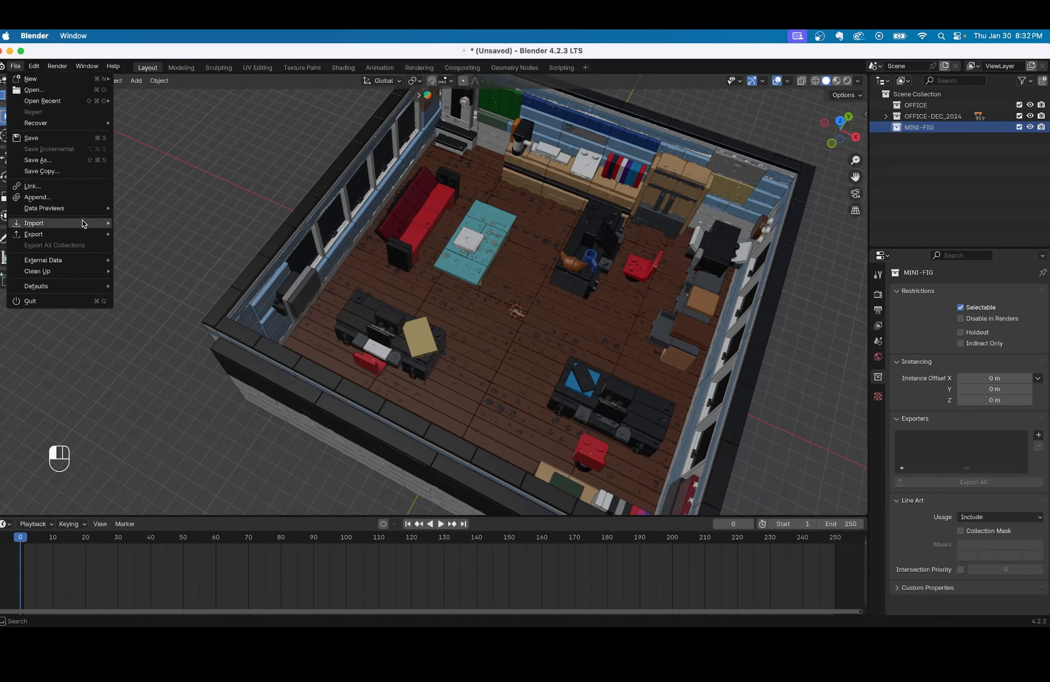
- Append the rigged mini-figure's collection from its Blender file into the MINI-FIG collection
left_click(79, 195)
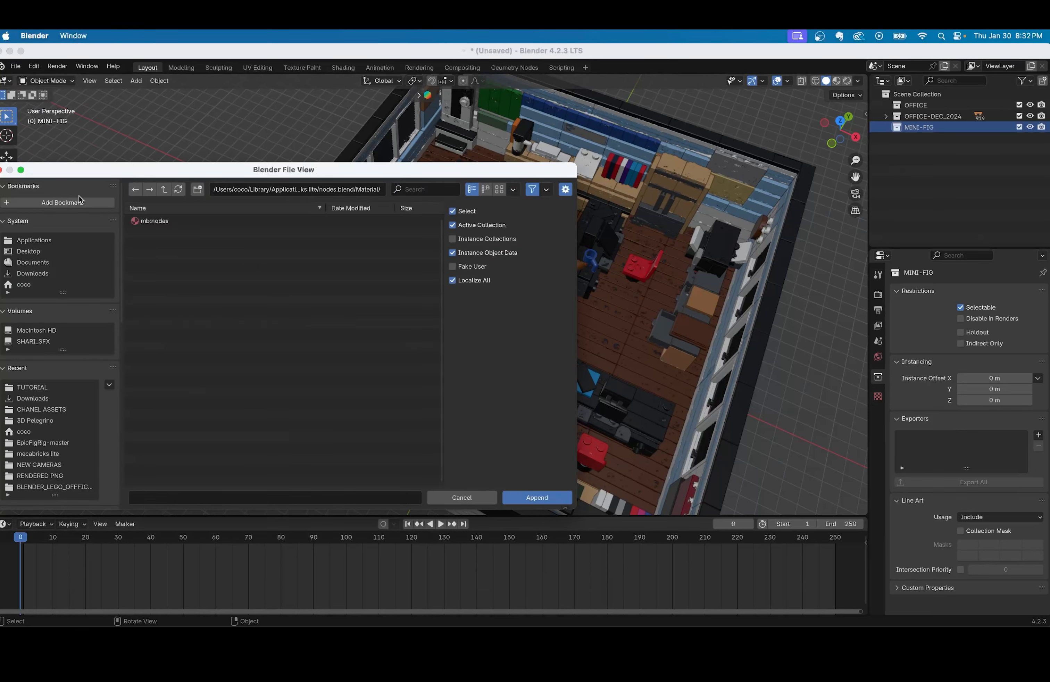
left_click(55, 251)
left_click(157, 288)
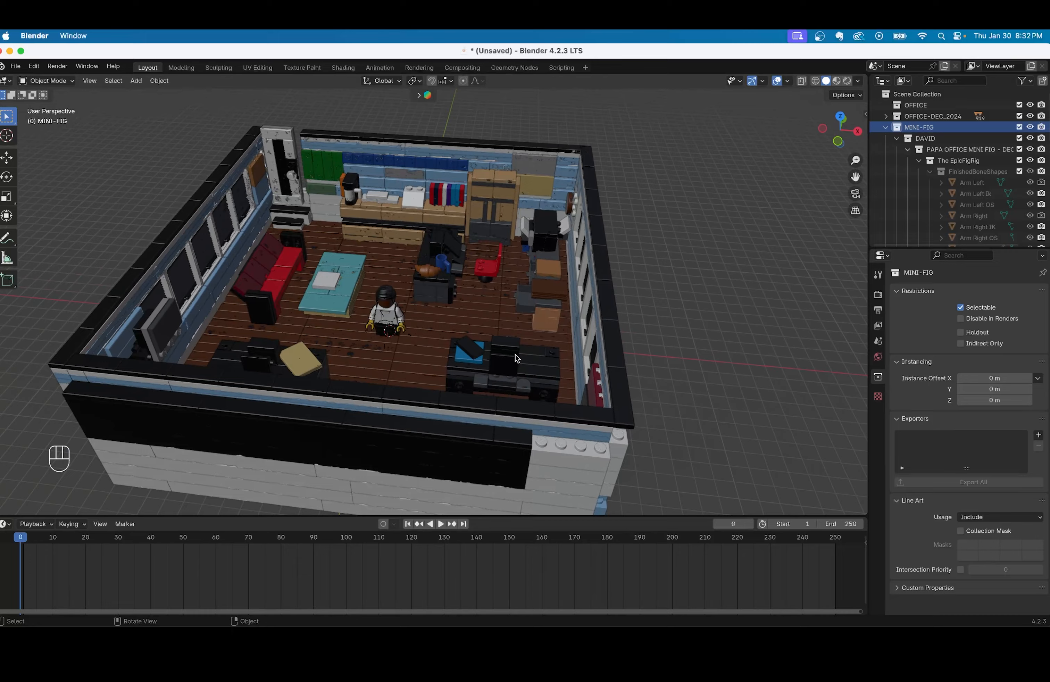
- Select the mini-figure's armature, FinishedRig, and put it in Pose Mode
middle_click_drag(478, 336, 479, 350, "ctrl")
scroll(479, 350, "up", 10, "super")
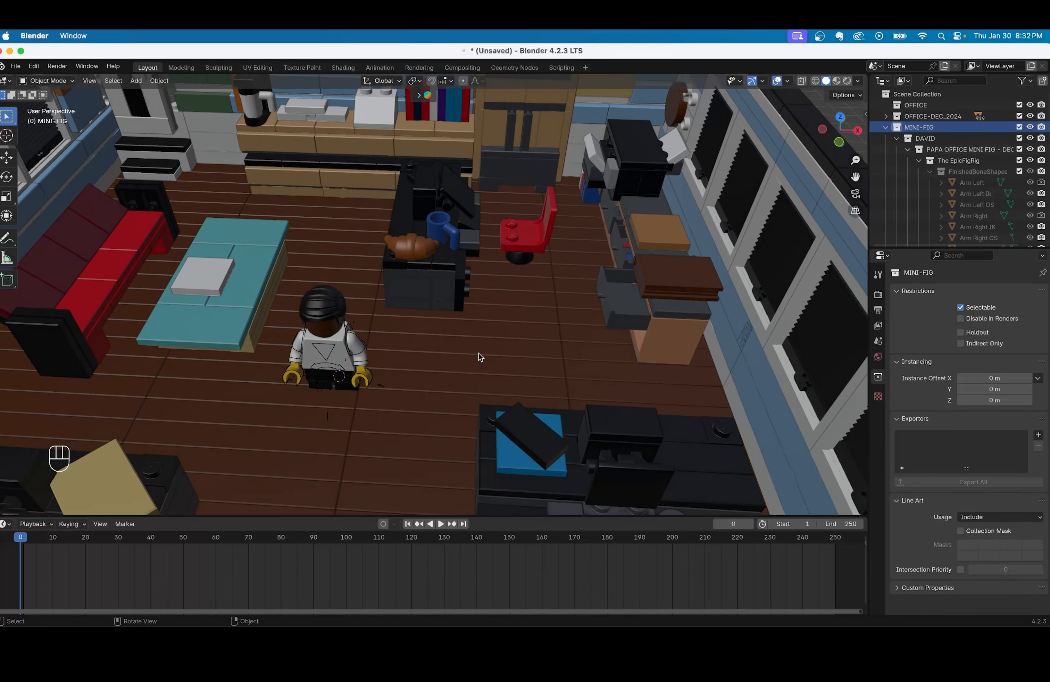
scroll(478, 352, "down", 5)
scroll(478, 353, "up", 5)
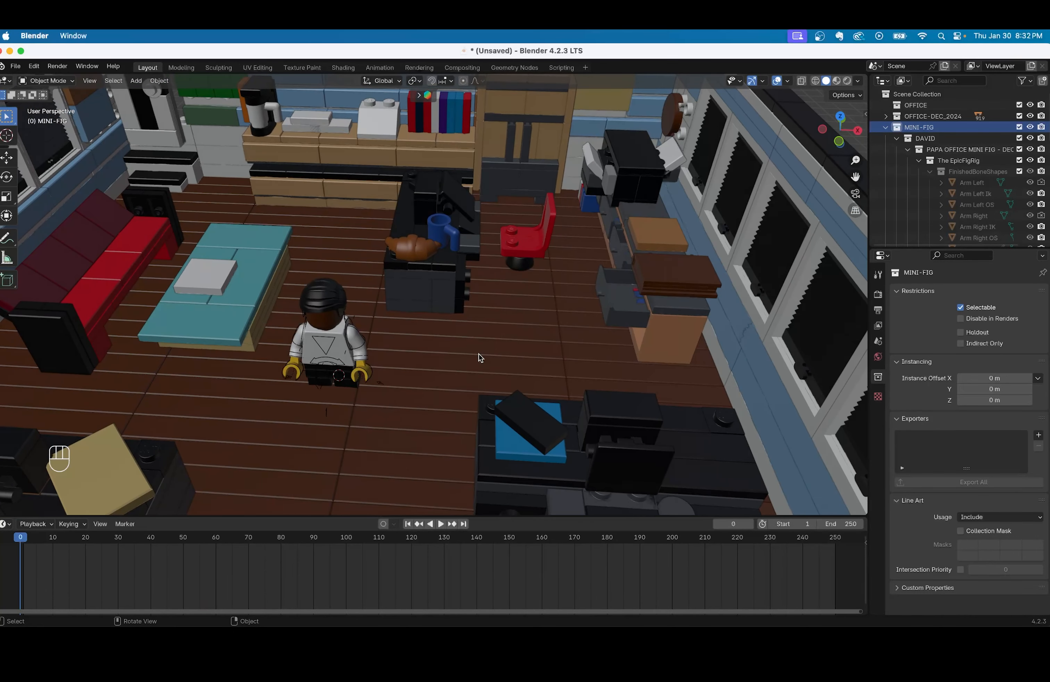
scroll(478, 354, "up", 5, "super")
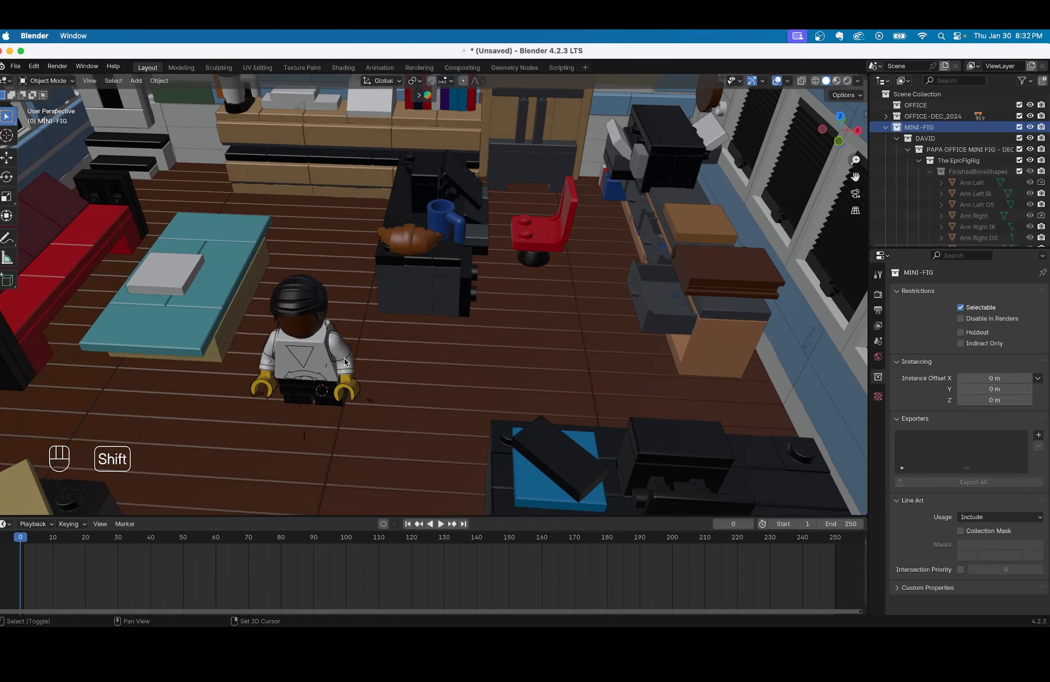
scroll(344, 362, "left", 5, "shift")
scroll(344, 363, "left", 2, "shift")
left_click(354, 351)
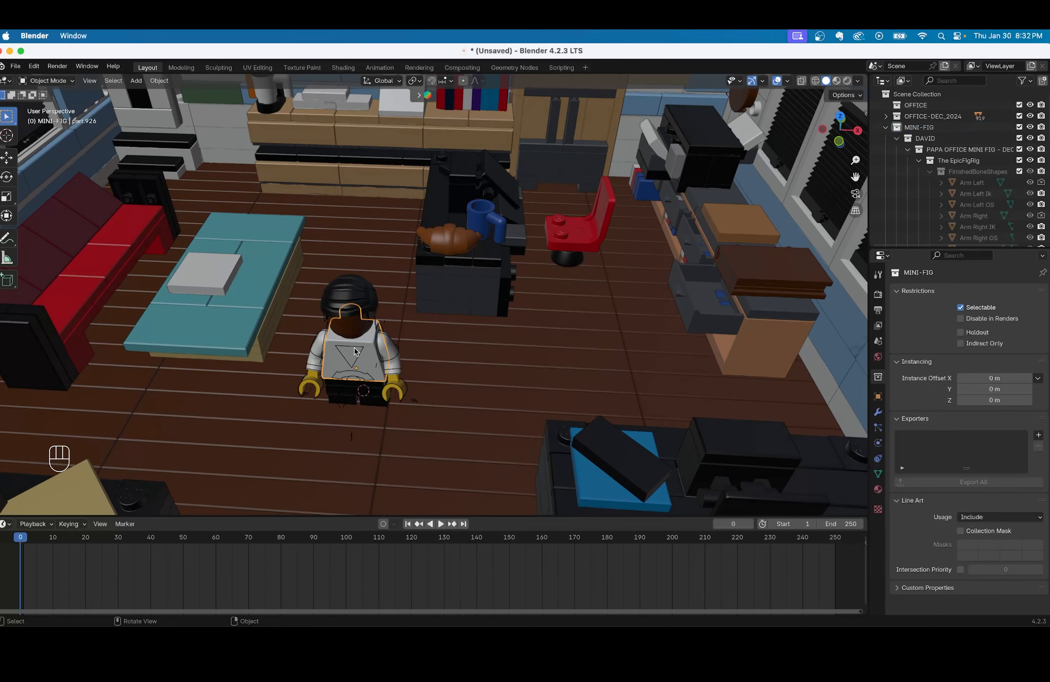
left_click(354, 350)
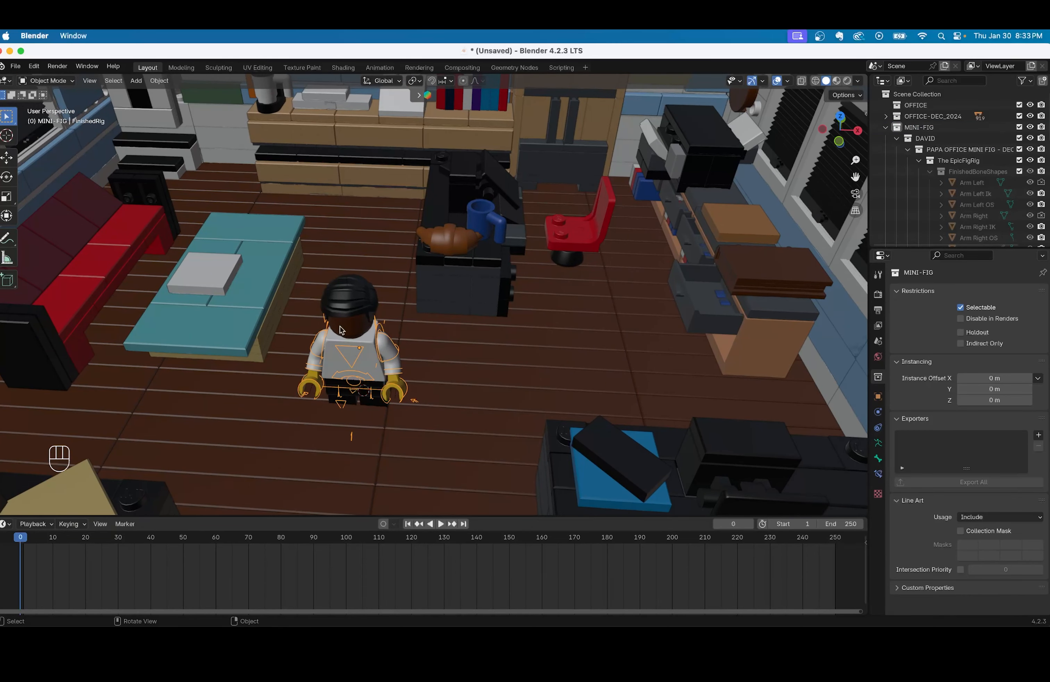
left_click(49, 80)
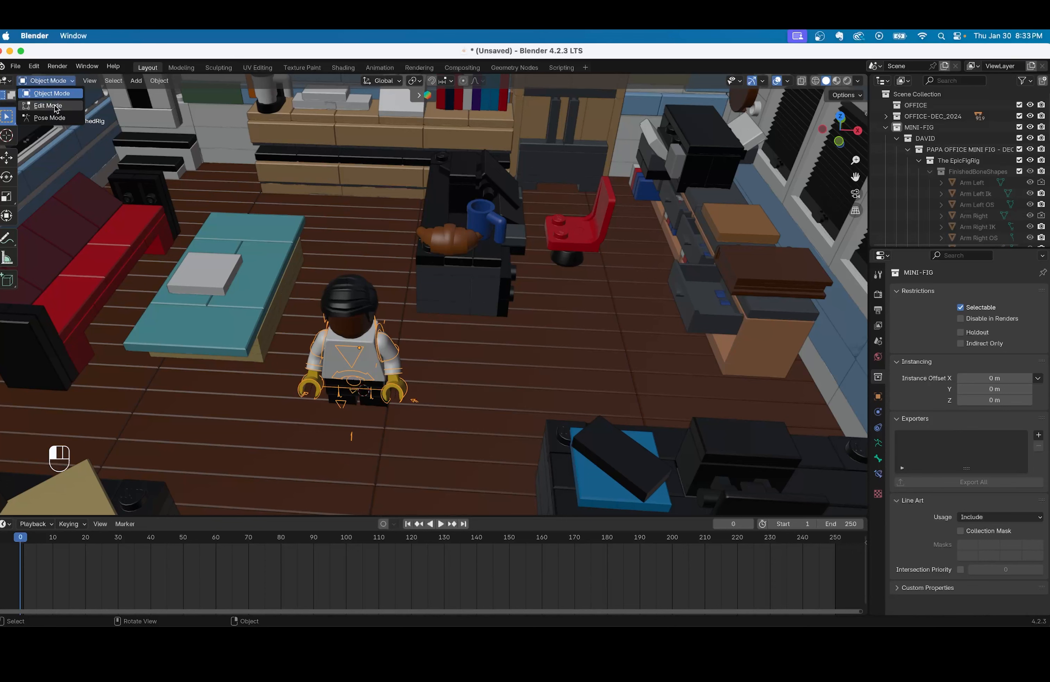
left_click(50, 117)
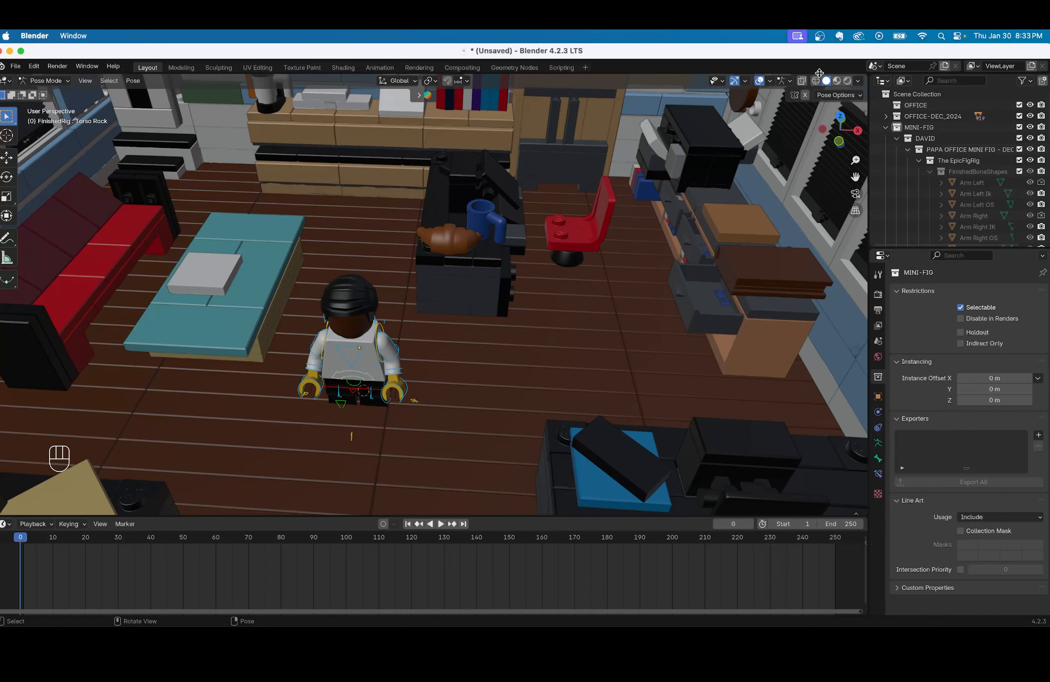
- In wireframe display, raise the mini-figure's MasterBone until the feet stand on the office floor, and return to Solid shading
left_click(816, 81)
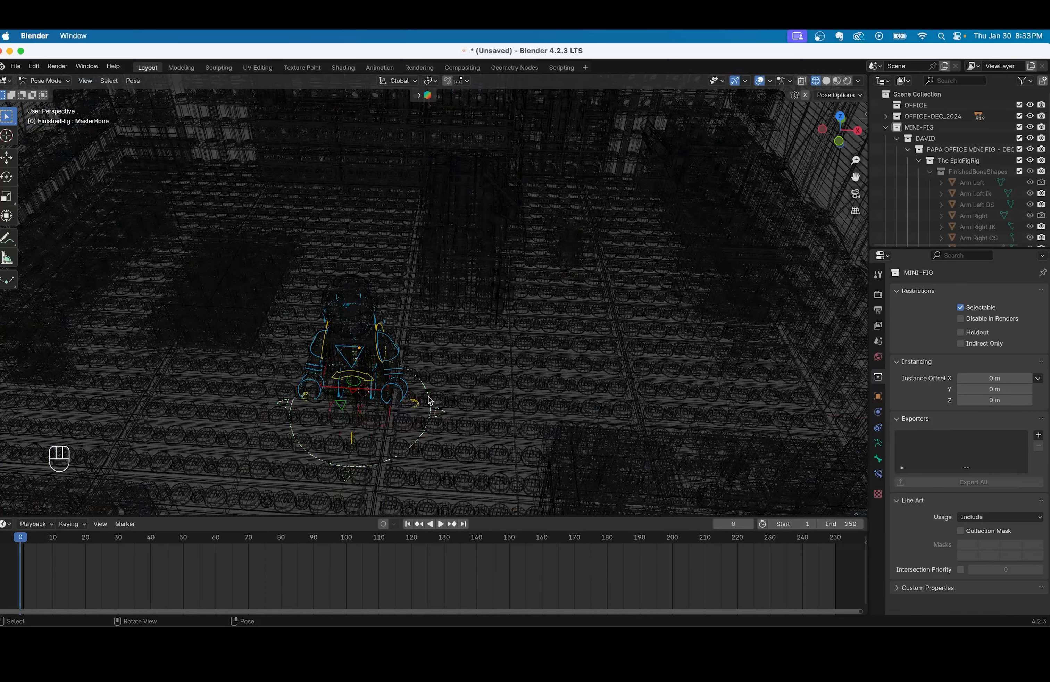
left_click(9, 158)
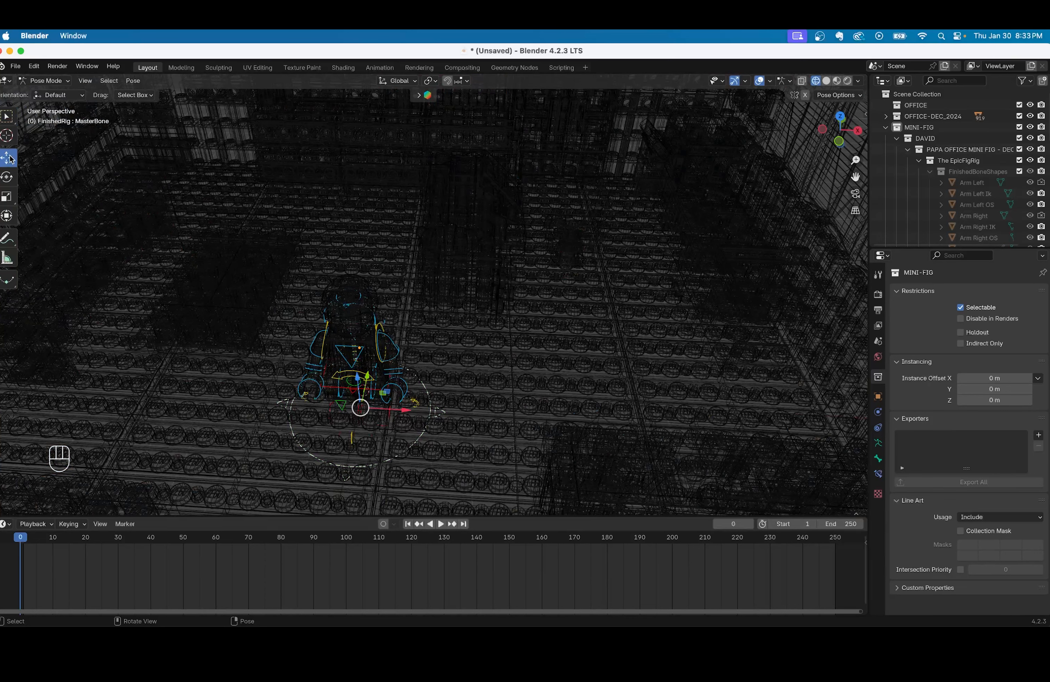
left_click_drag(358, 383, 359, 357)
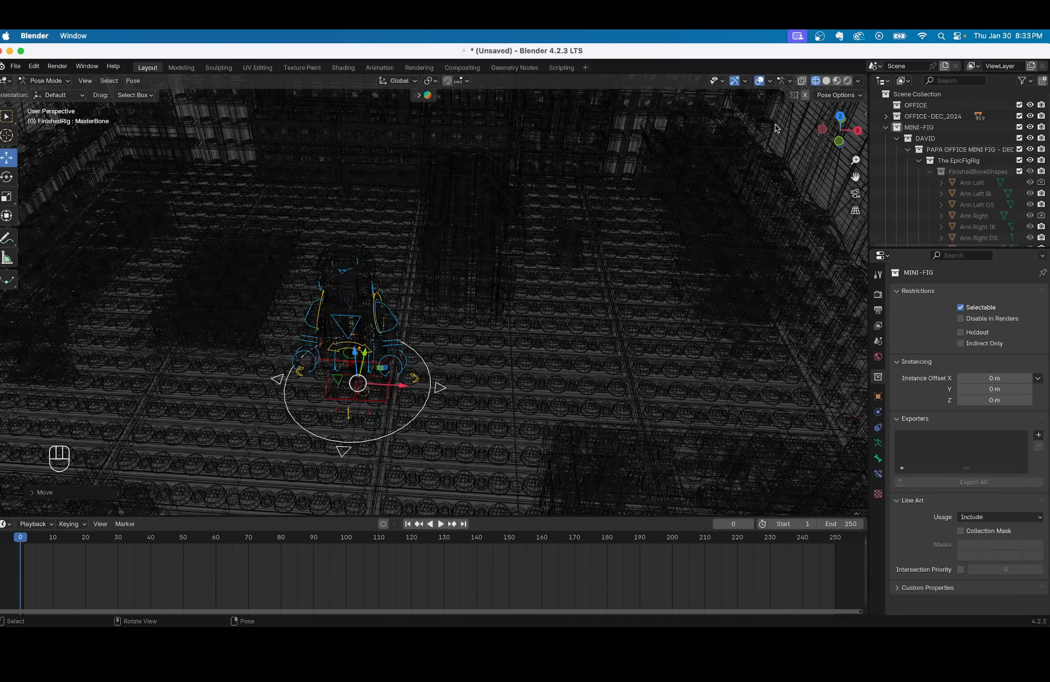
left_click(826, 81)
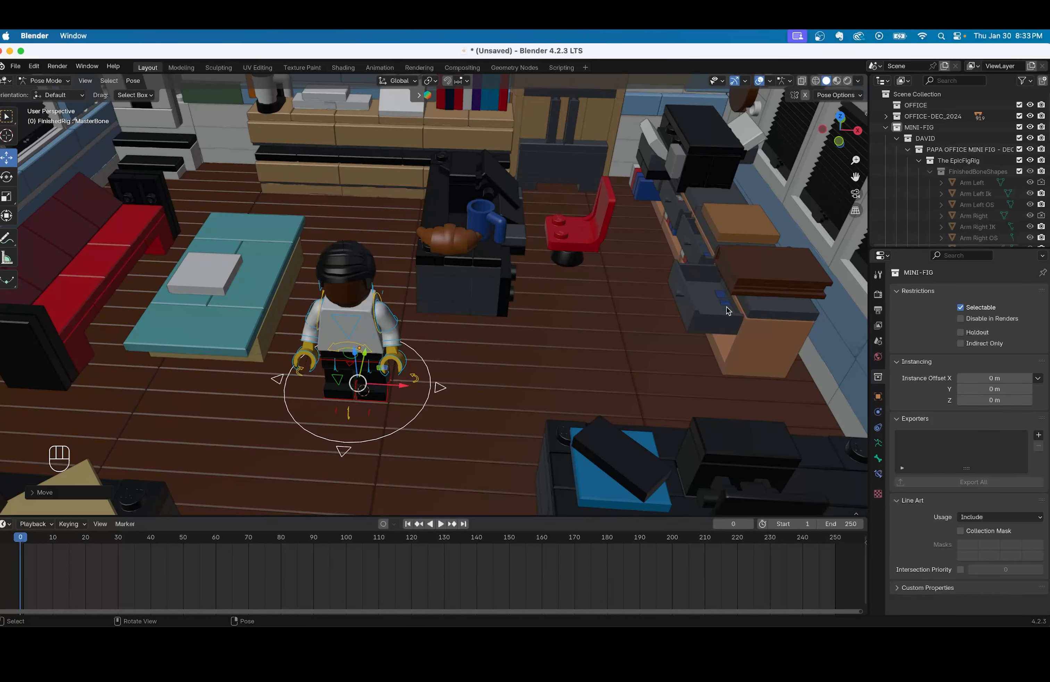
- Move the mini-figure's LeftFootIK bone forward and bring BodyControlBoneIK forward after it
scroll(704, 304, "right", 10)
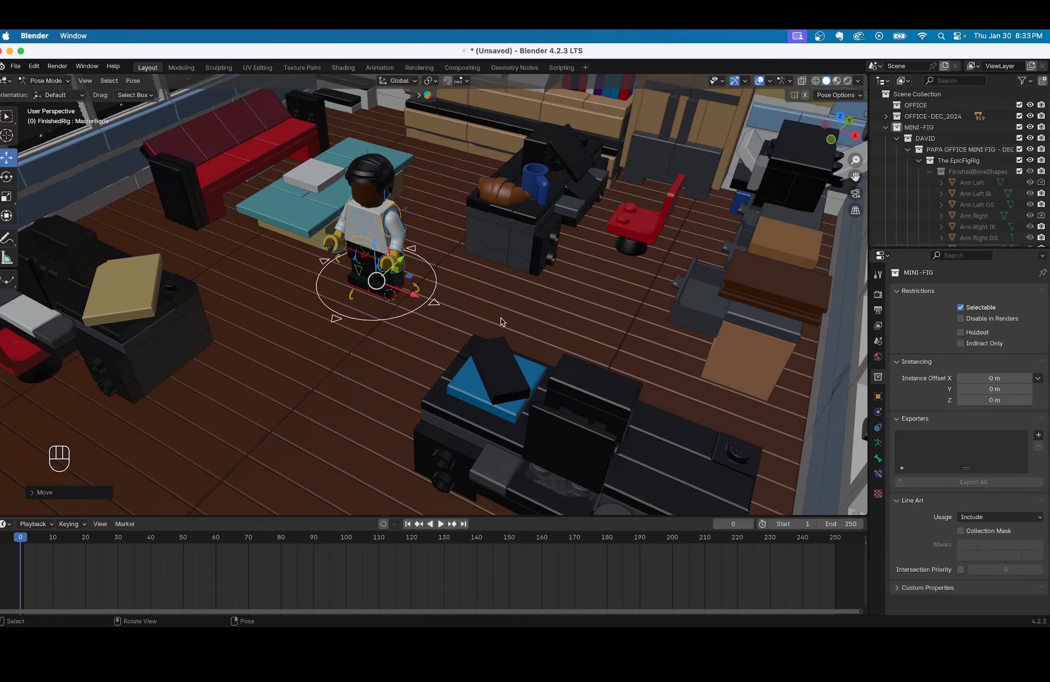
scroll(509, 323, "up", 10, "super")
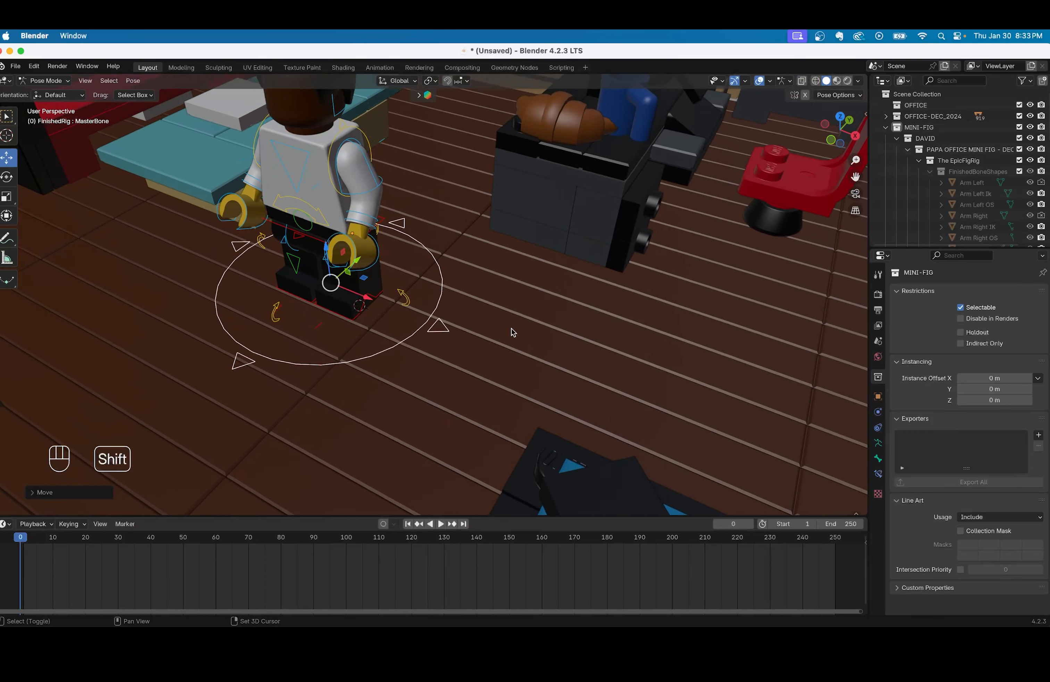
scroll(517, 329, "down", 10)
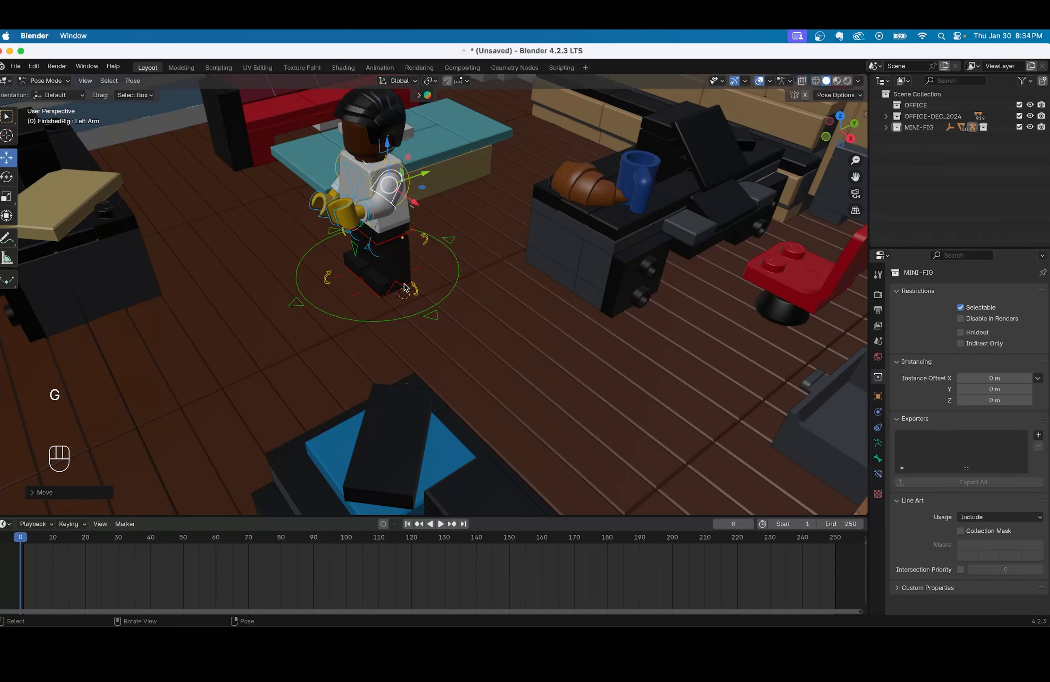
key("g")
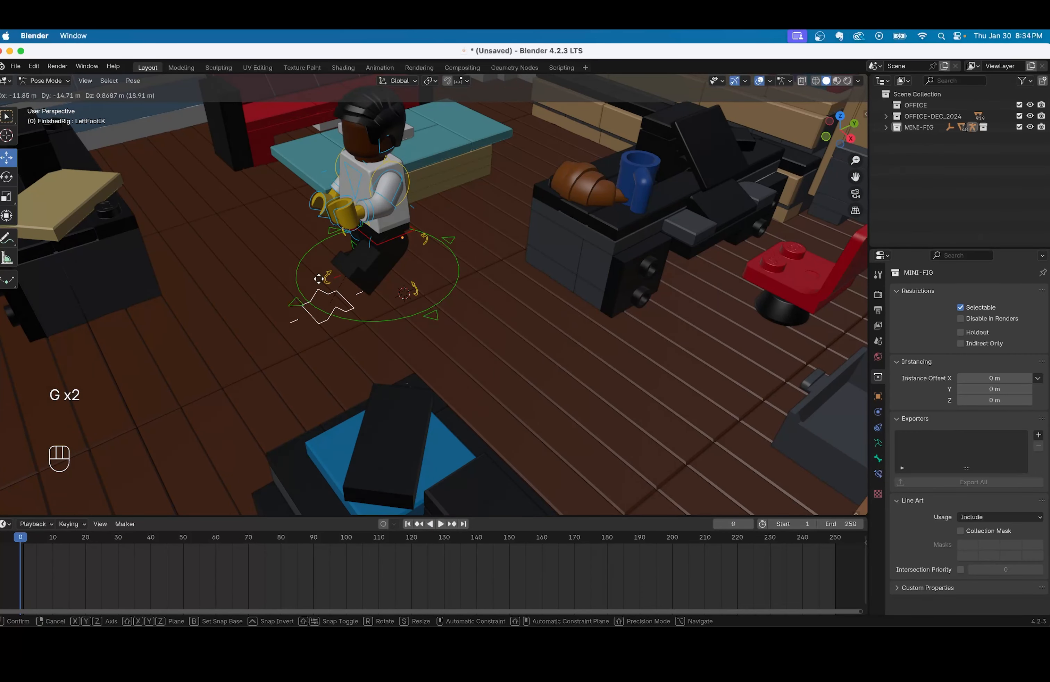
left_click(319, 280)
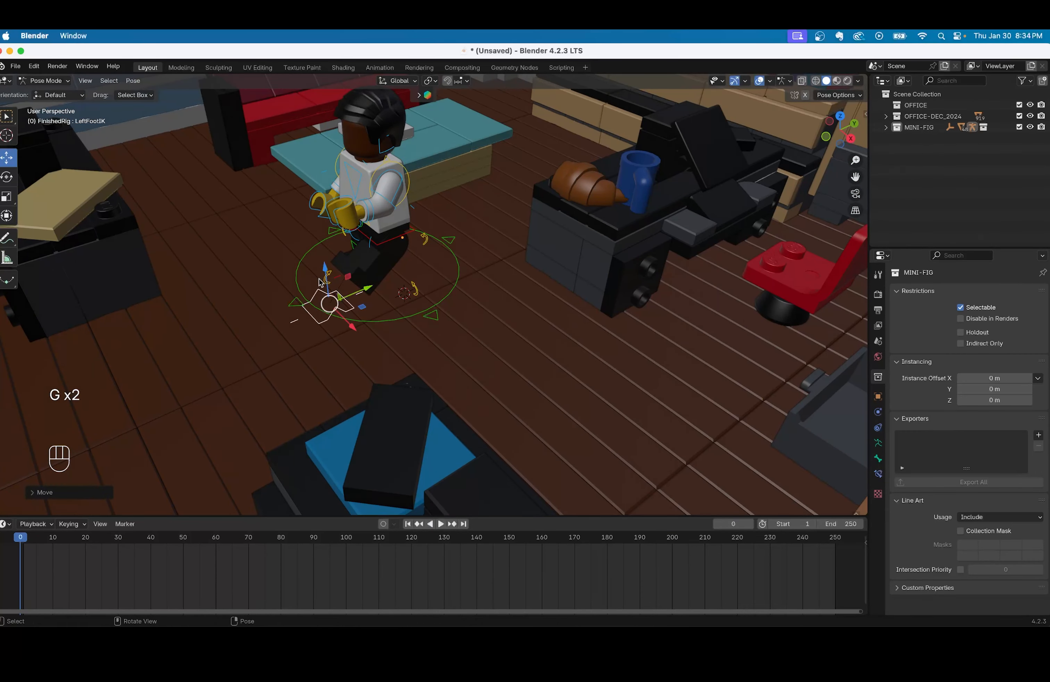
left_click(388, 243)
key("g")
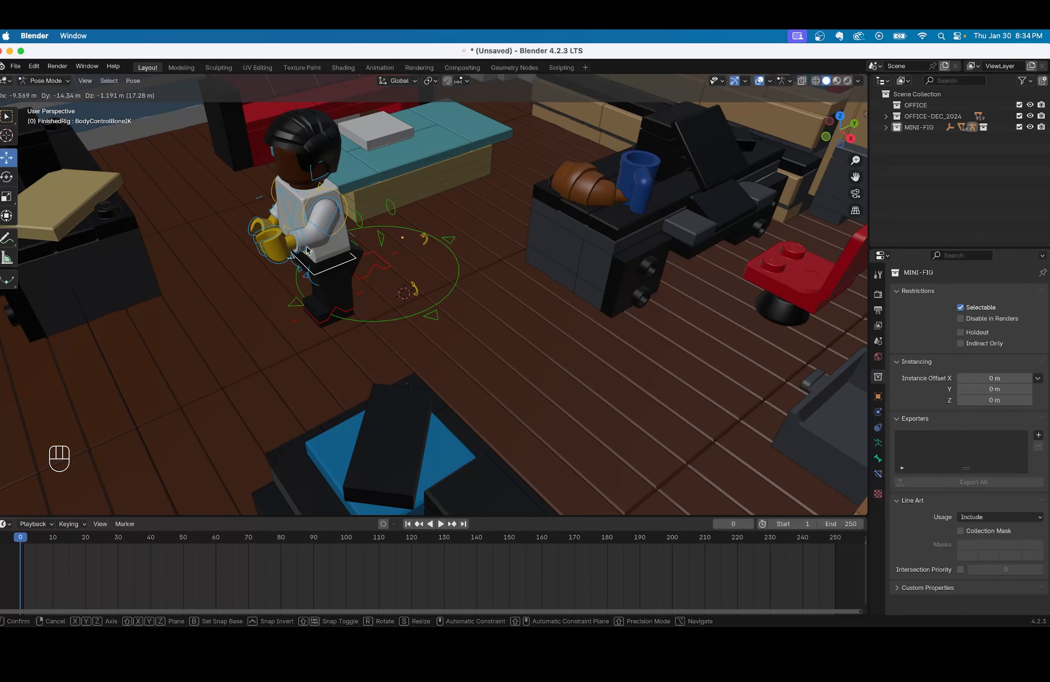
left_click(308, 251)
- Rotate the mini-figure's Head bone and swing its Left Arm bone downward
left_click(312, 180)
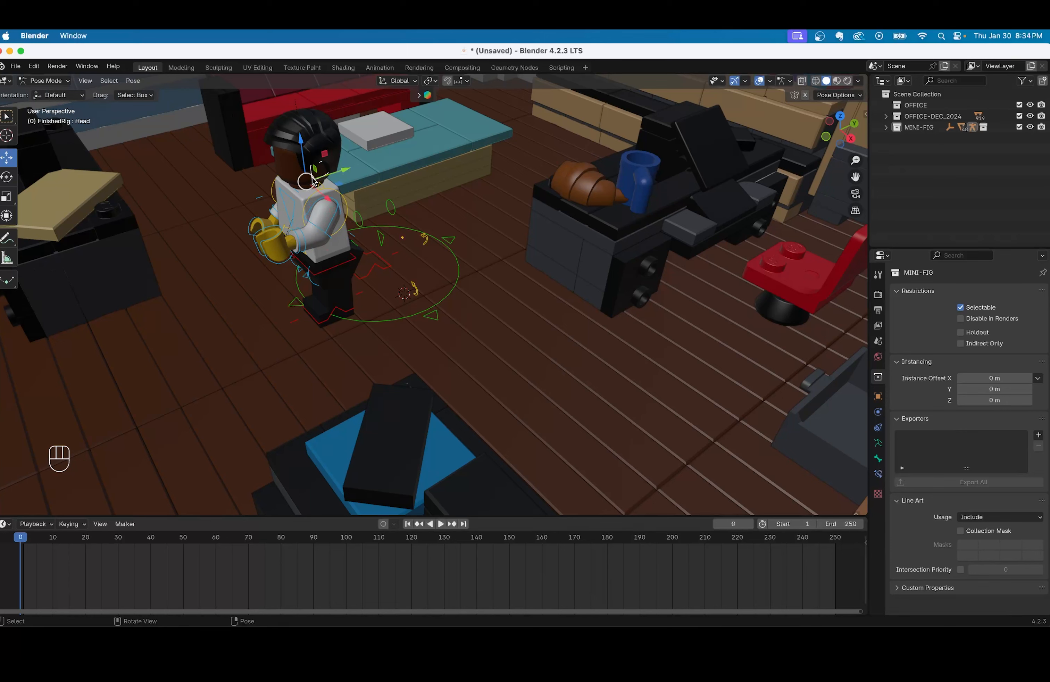
key("g")
key("r")
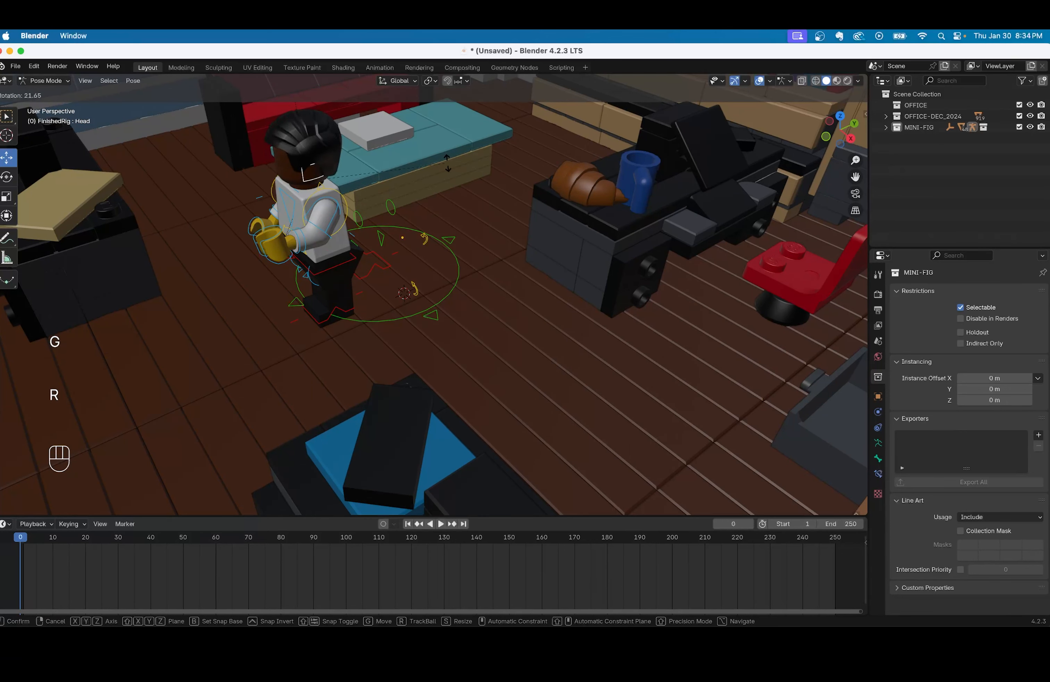
left_click(341, 135)
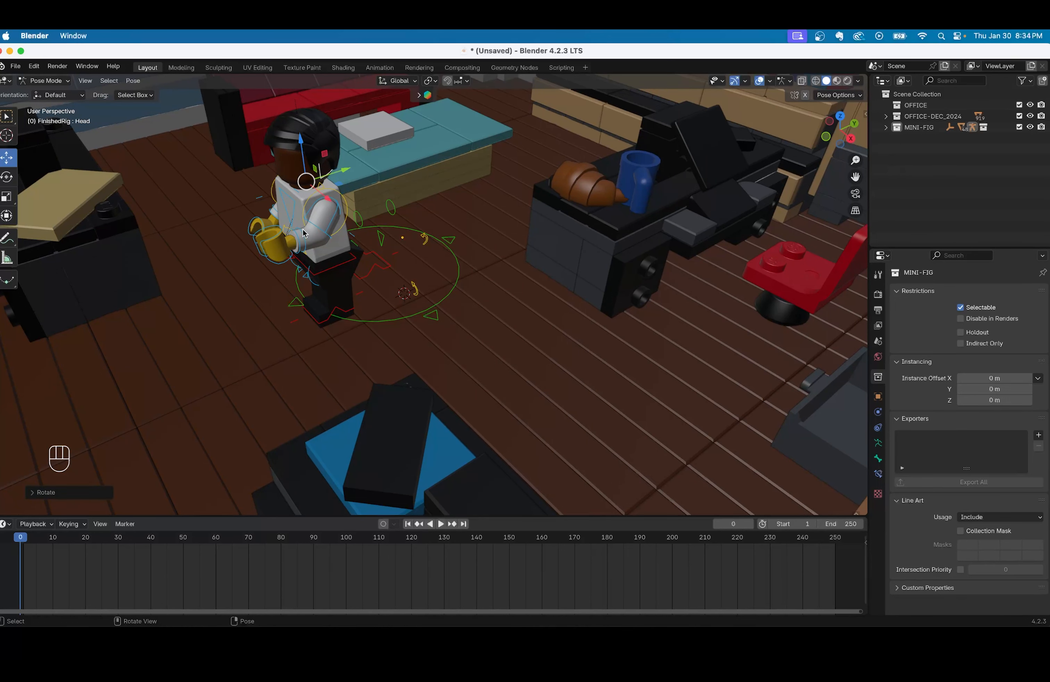
left_click(329, 233)
key("r")
left_click(399, 229)
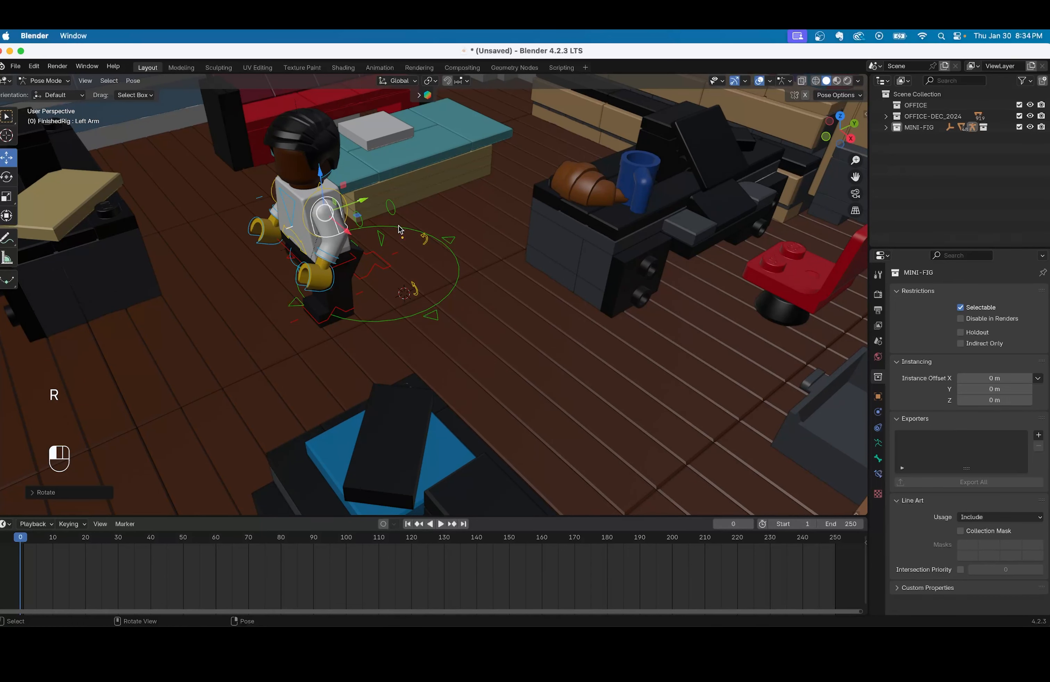
- Rotate the mini-figure's Torso bone to tilt the upper body, and turn the head again
left_click(291, 215)
key("r")
key("r")
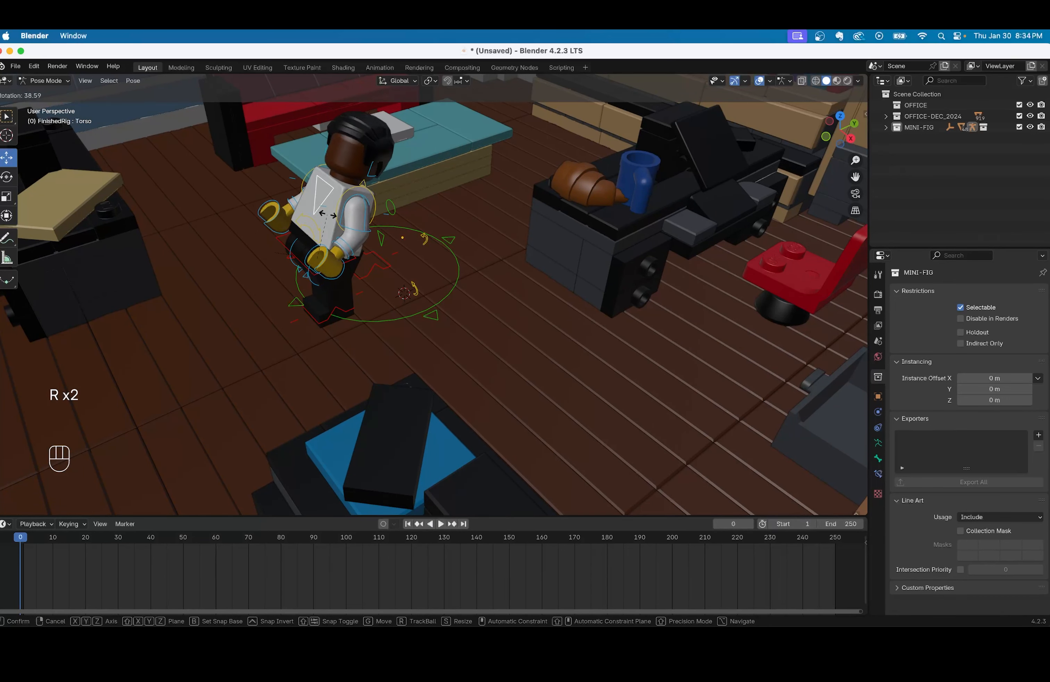
left_click(329, 181)
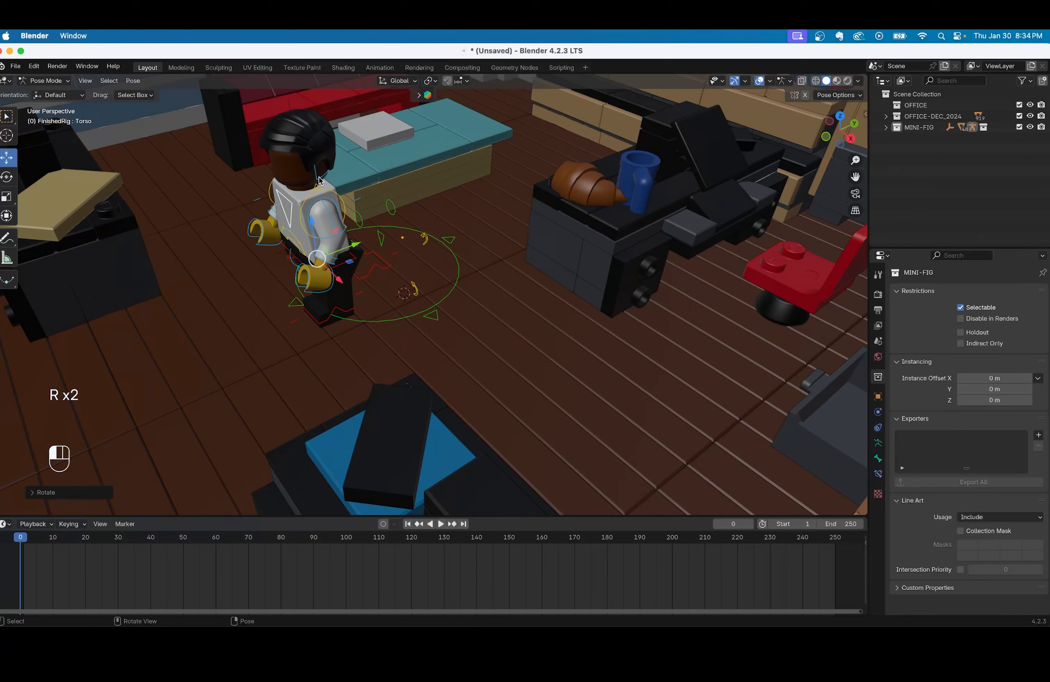
left_click(319, 181)
key("r")
left_click(362, 194)
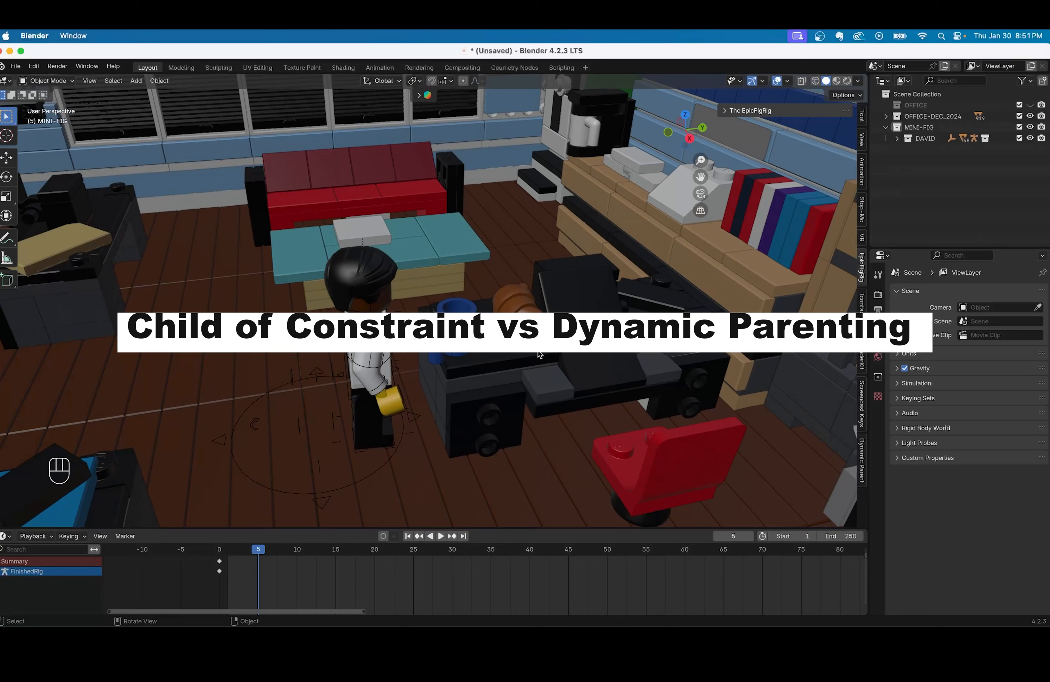
- Collapse the MINI-FIG collection and add a cube-shaped empty to the scene
scroll(511, 348, "up", 5)
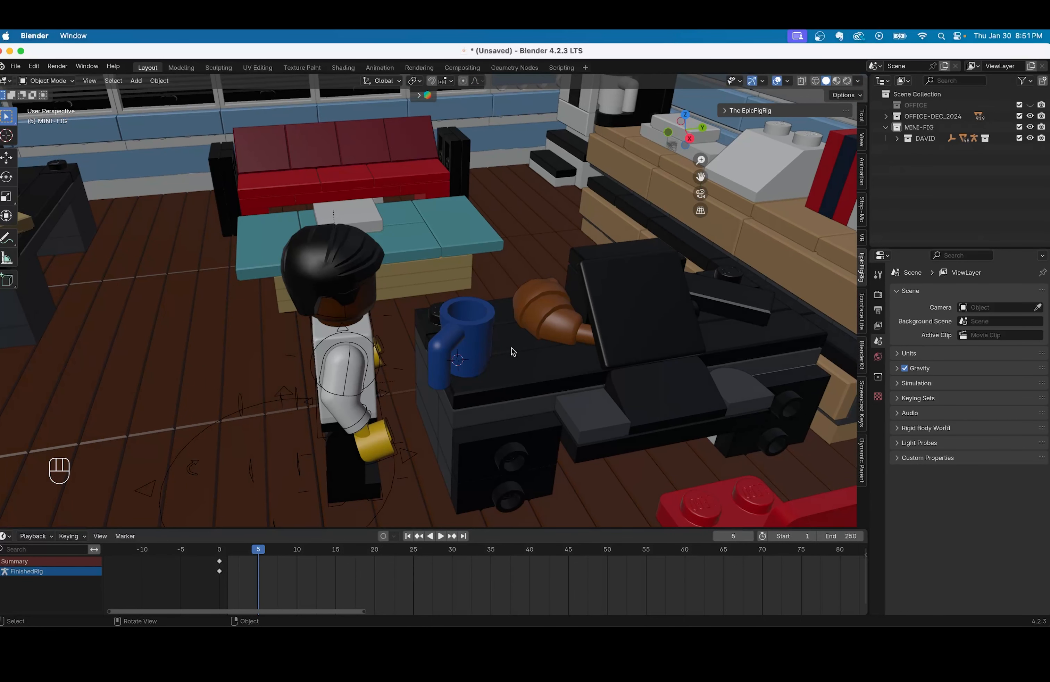
left_click(885, 128)
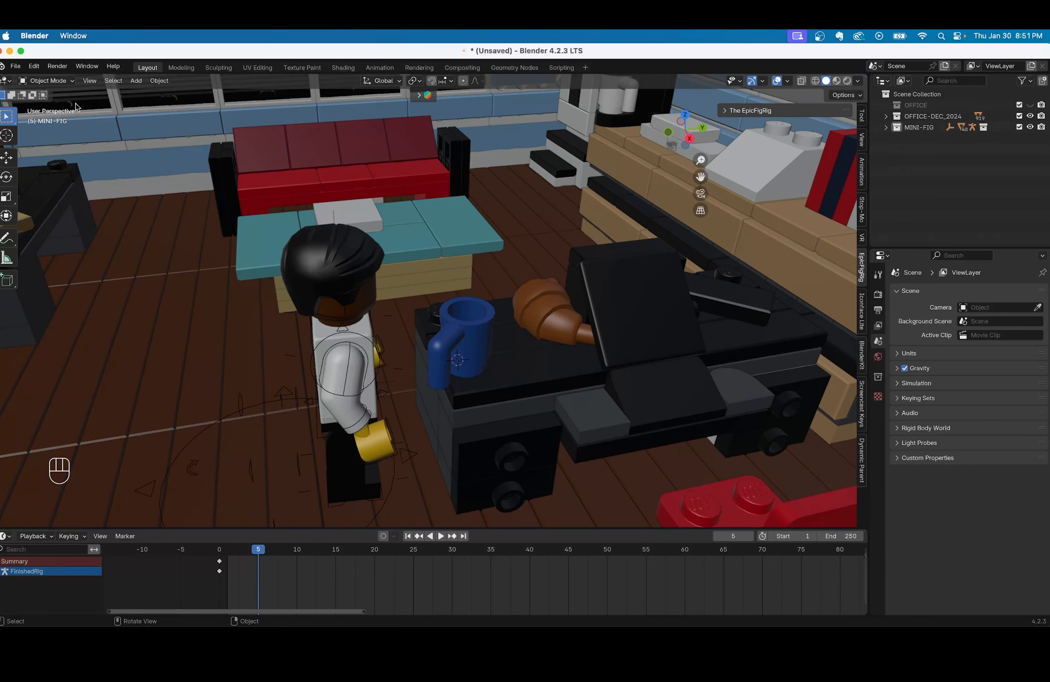
left_click(135, 80)
left_click(136, 81)
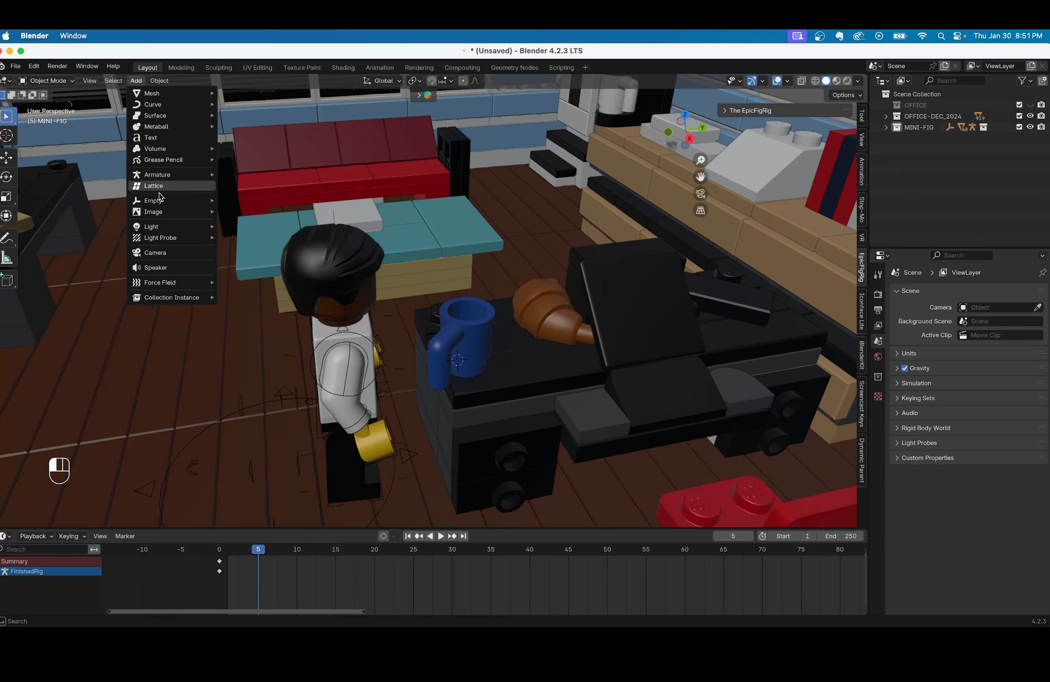
mouse_move(177, 201)
left_click(275, 249)
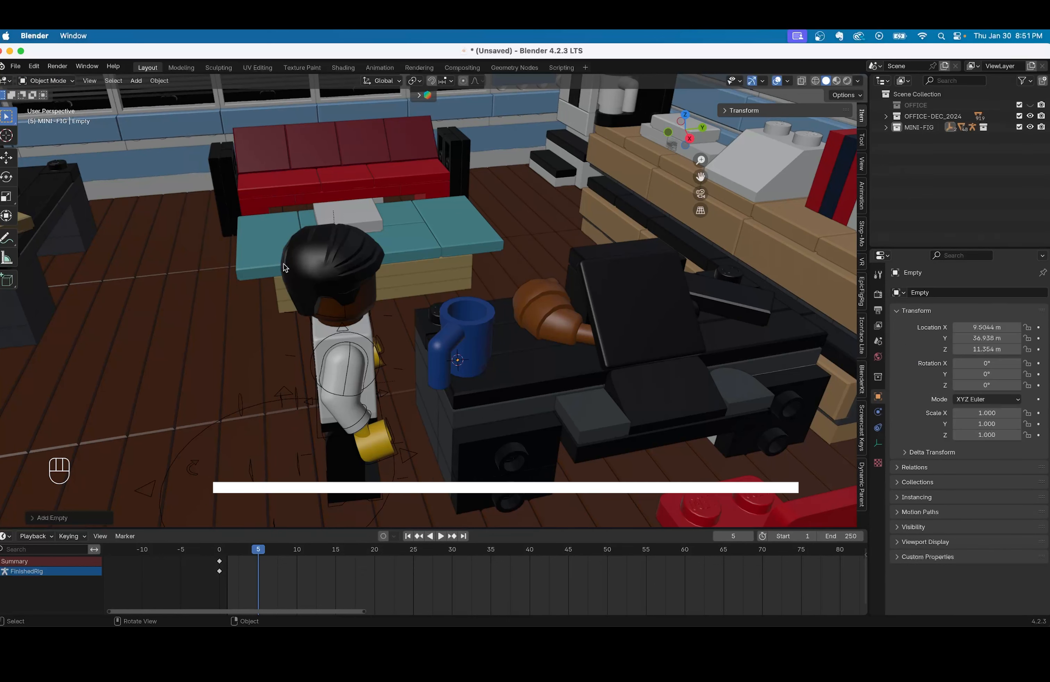
- Scale the empty to about 4.6 and move it around the blue cup, to about X 30.11, Y 32.16, Z 31.85 m
key("s")
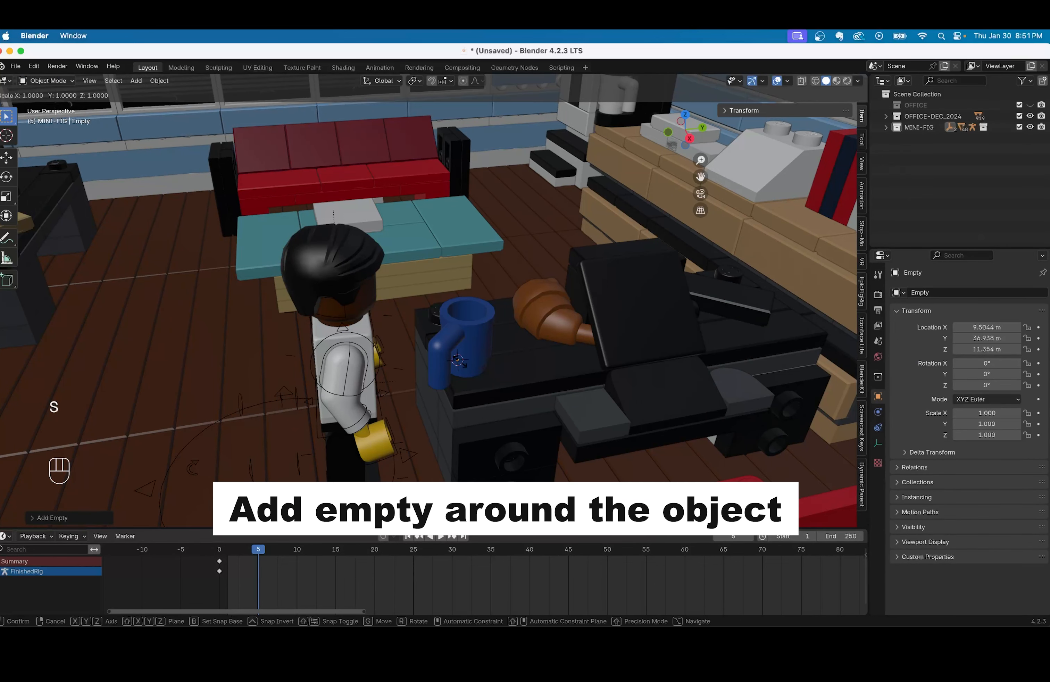
key("g")
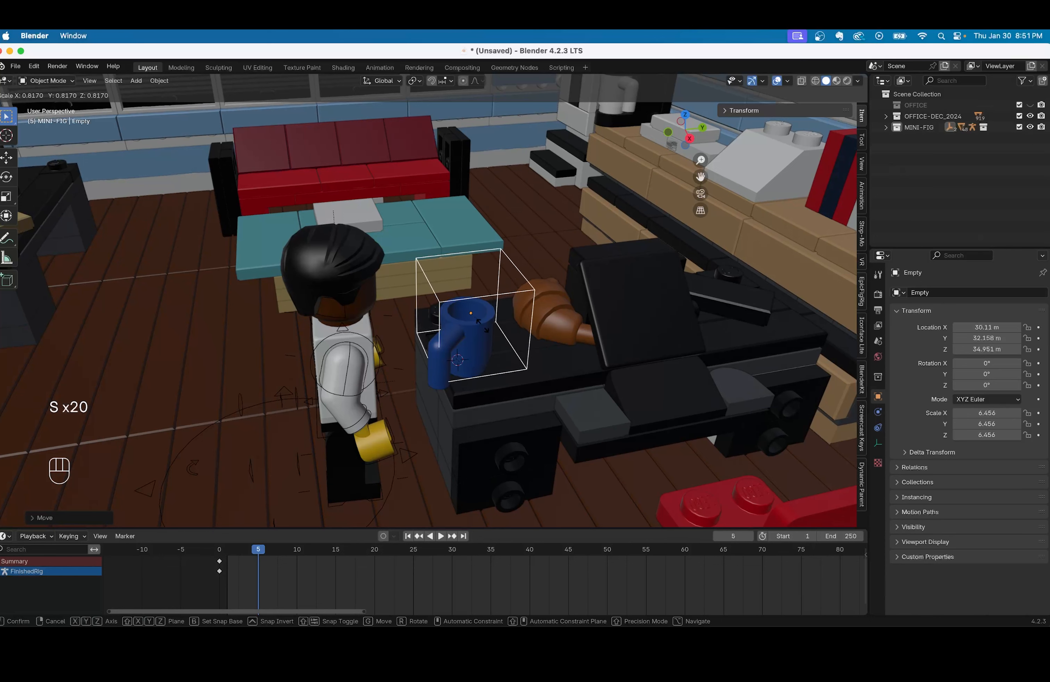
left_click(481, 329)
key("g")
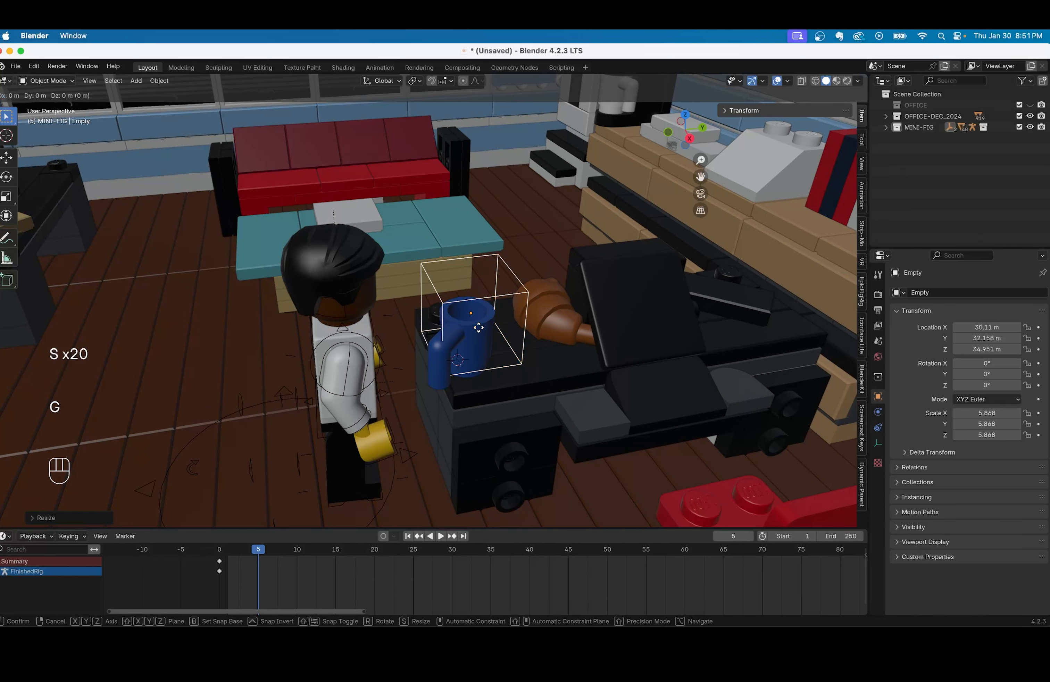
key("z")
left_click(482, 350)
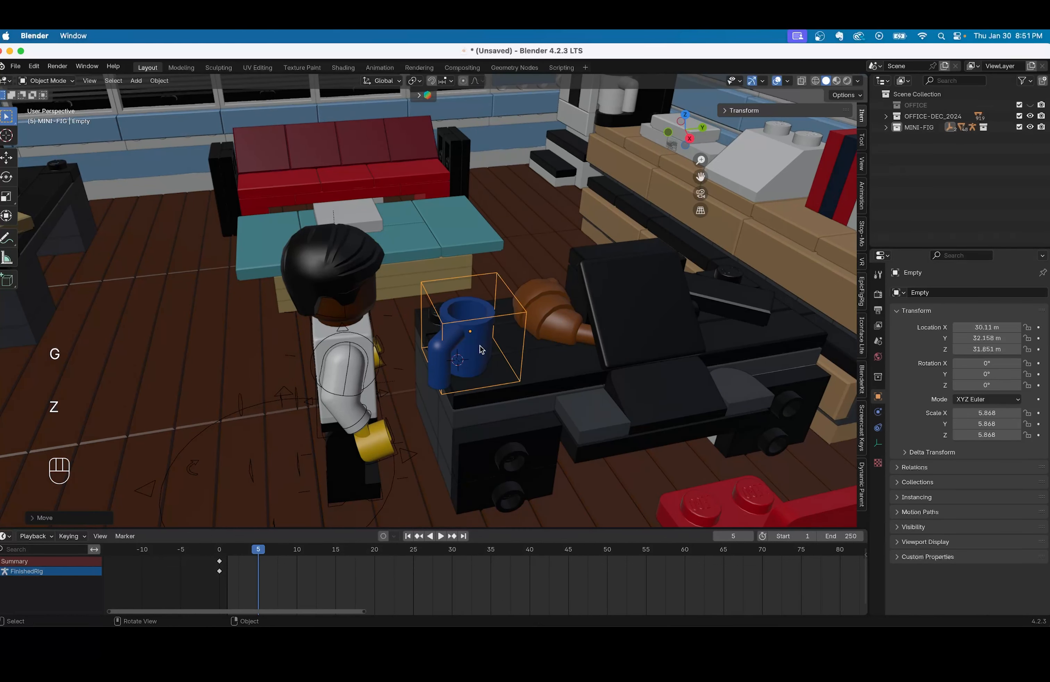
key("s")
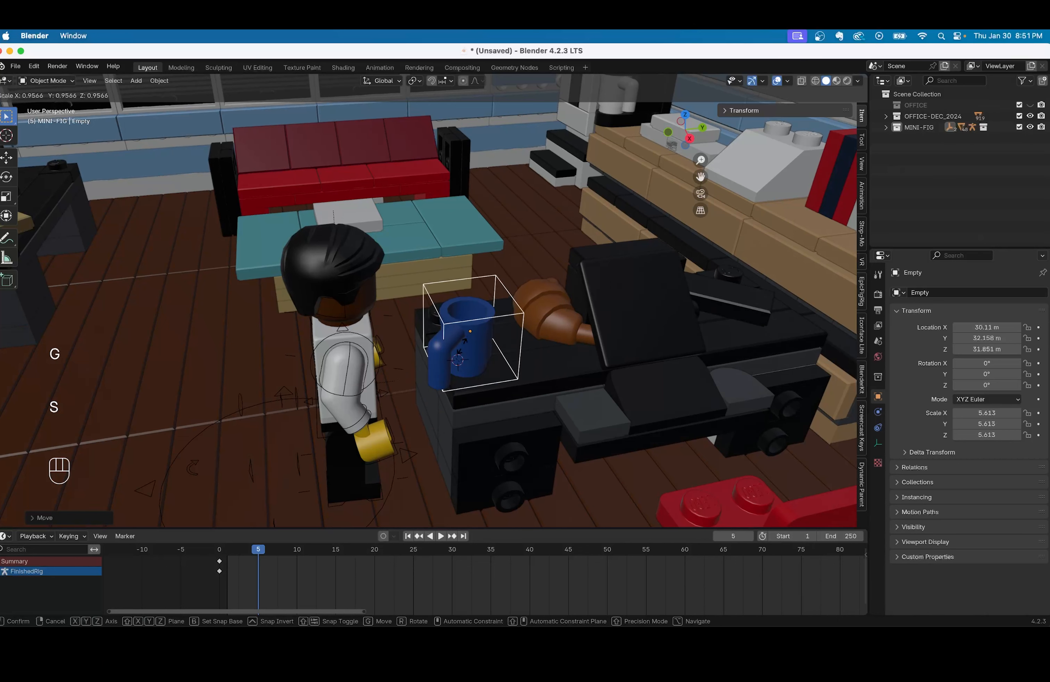
left_click(480, 347)
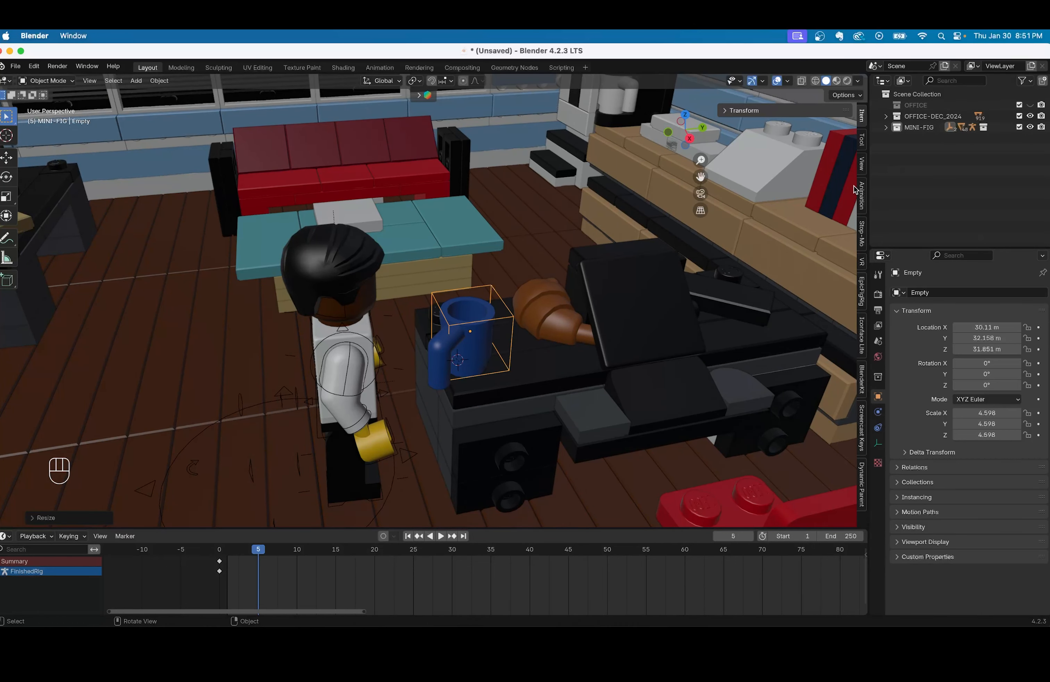
- Move the empty out of MINI-FIG directly into the Scene Collection, and select it together with the blue cup
left_click(886, 127)
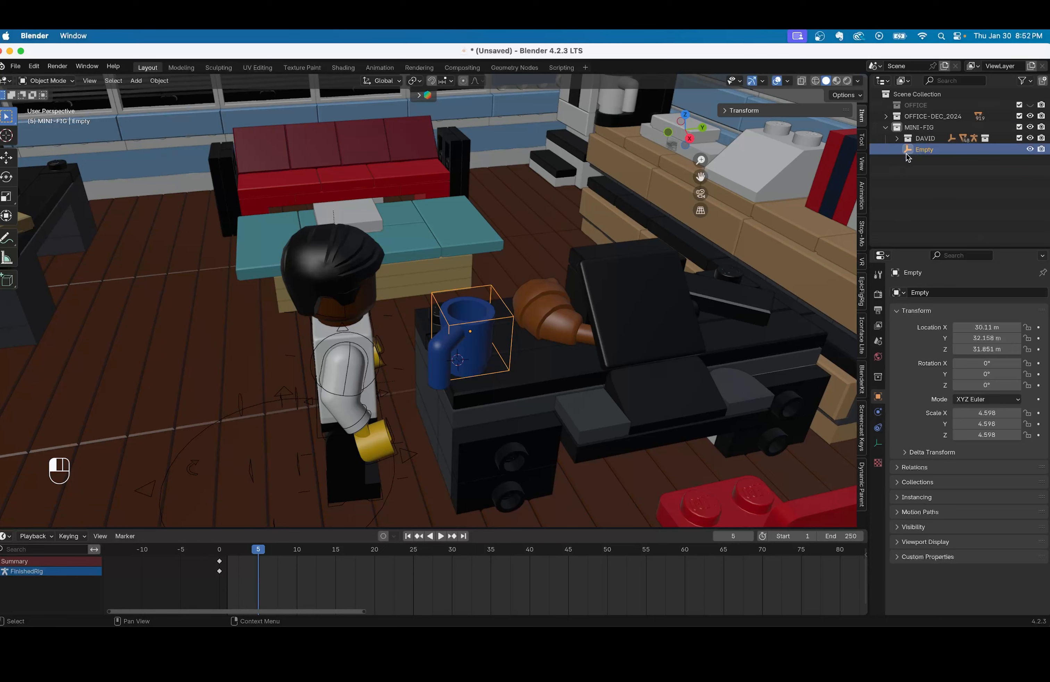
left_click_drag(907, 154, 895, 176)
left_click(886, 127)
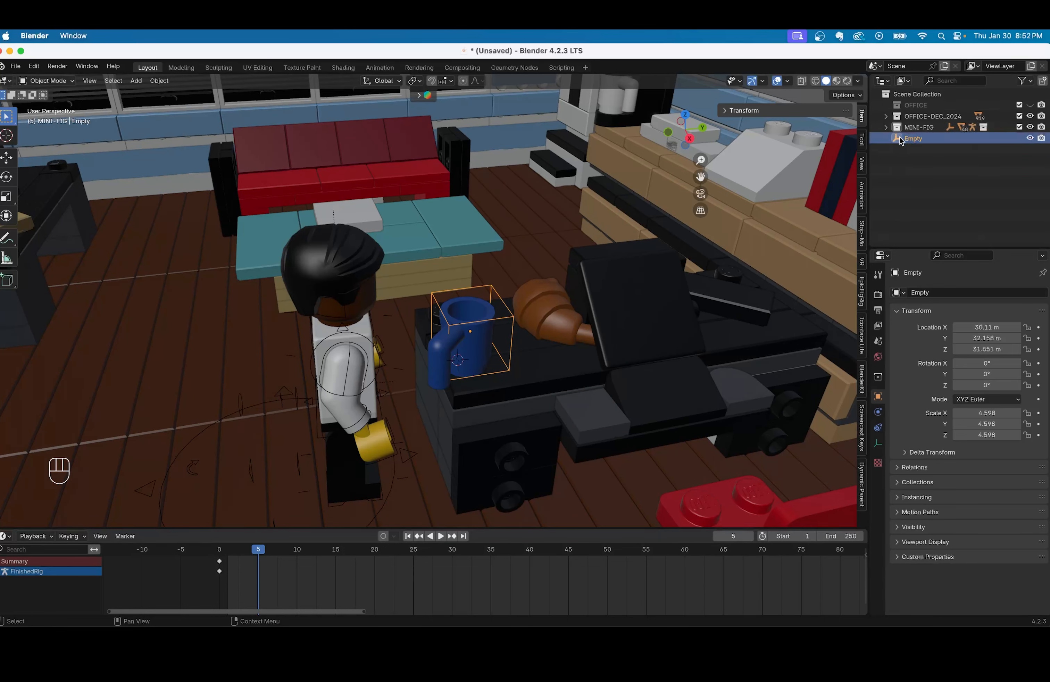
left_click(475, 340)
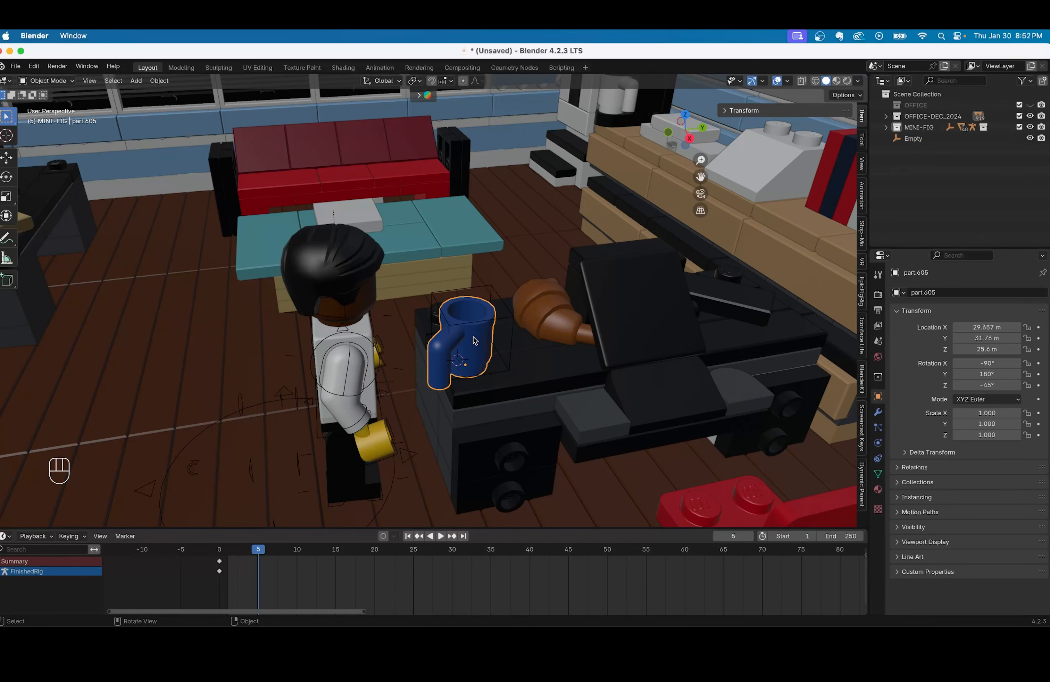
left_click(477, 321, "shift")
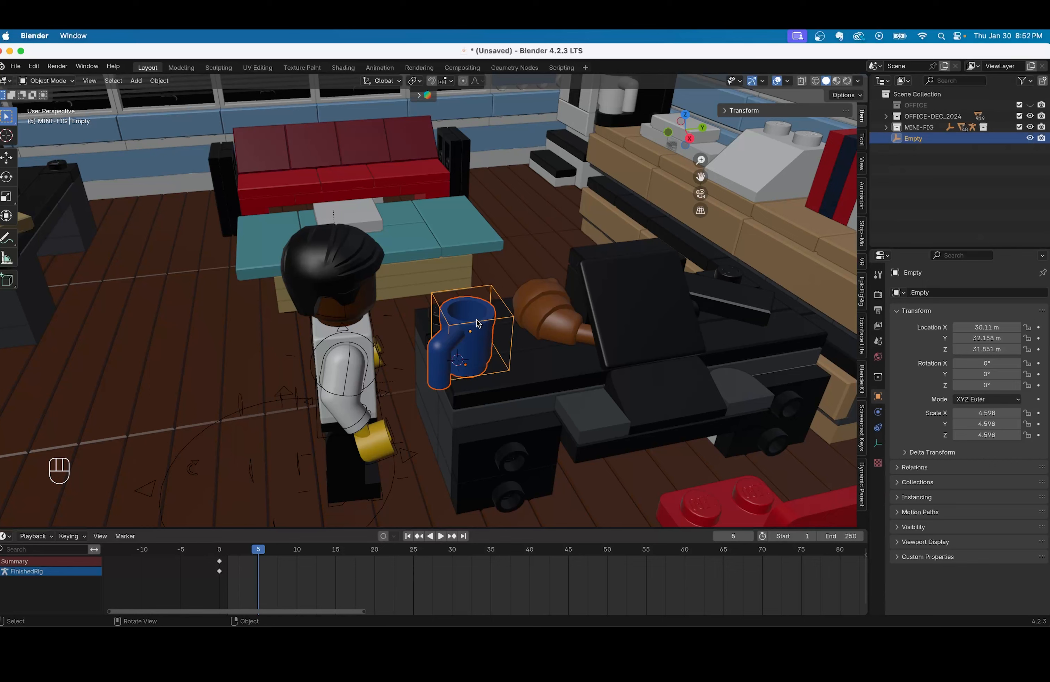
- Add a new collection named CUP to the scene and select the empty
left_click(1044, 82)
left_click(919, 139)
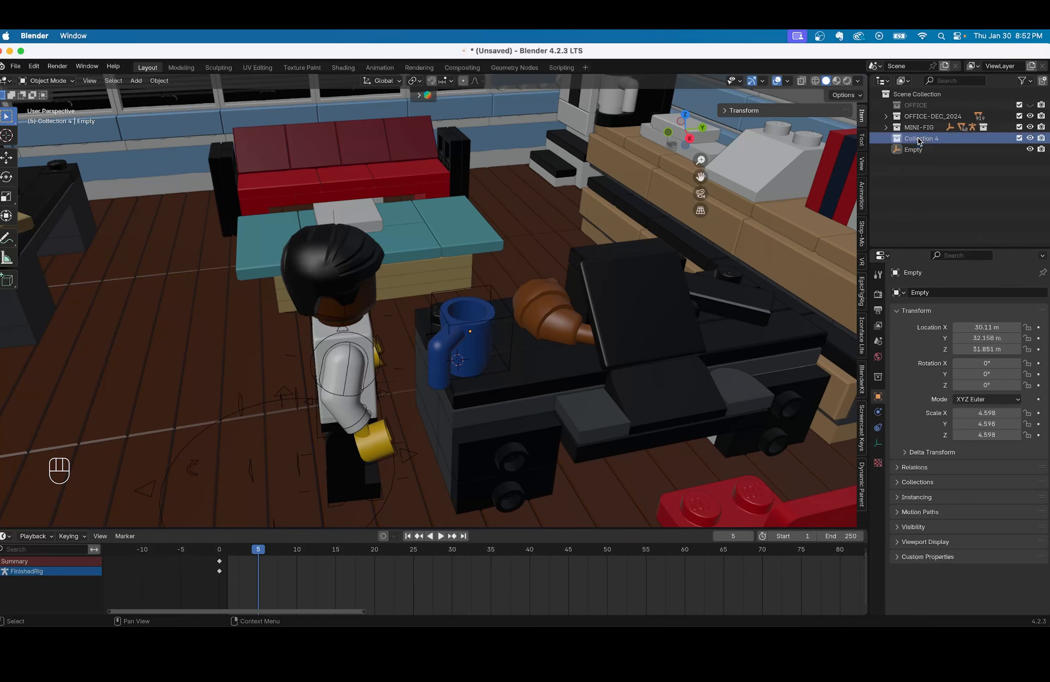
double_click(919, 139)
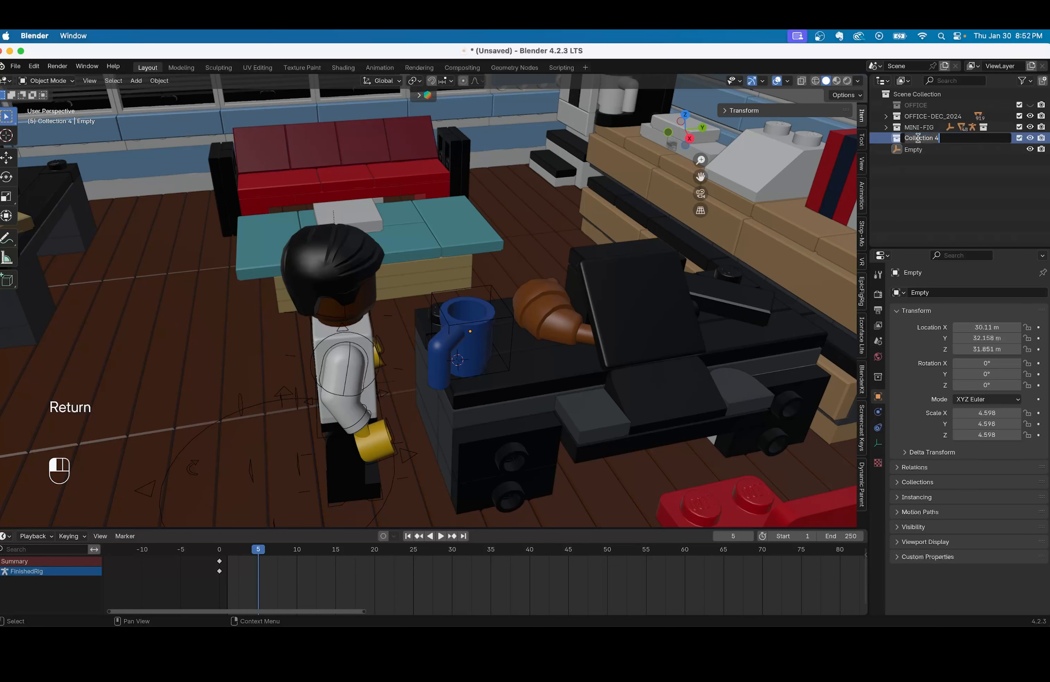
type("CUP")
key("Return")
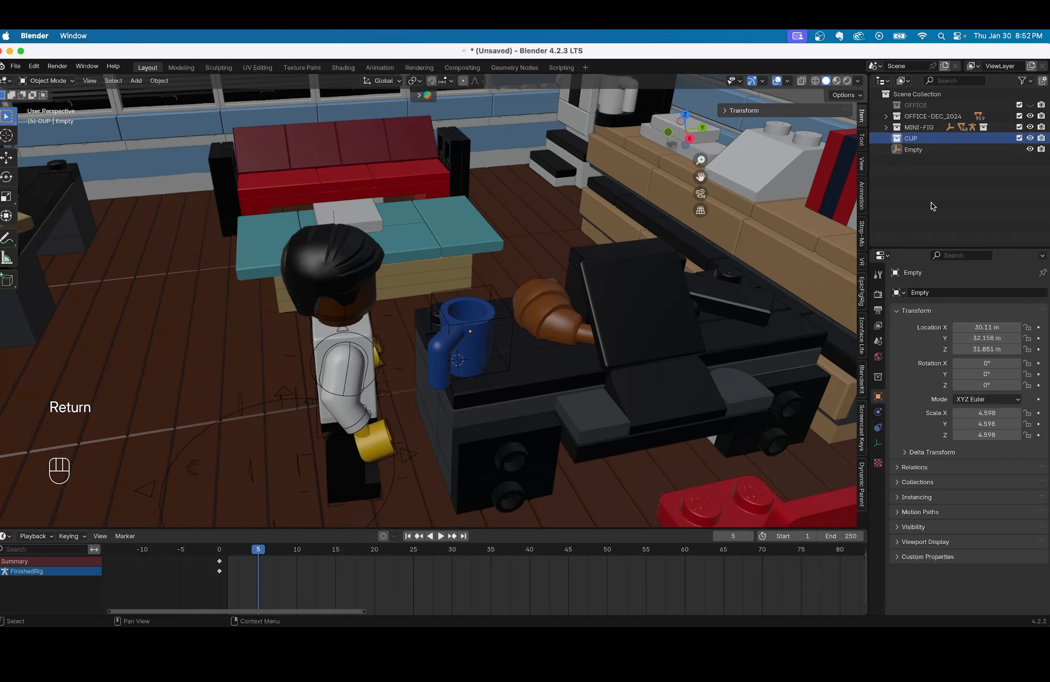
left_click(915, 150)
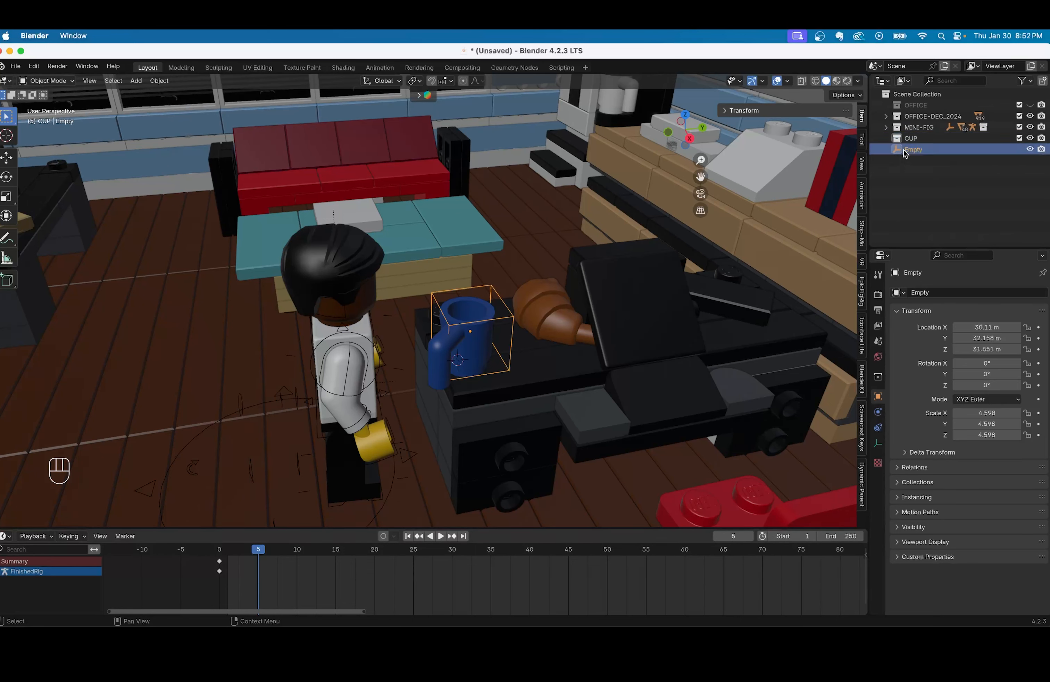
- Add the blue cup to the selection and move it together with the empty into the CUP collection
left_click(477, 331, "shift")
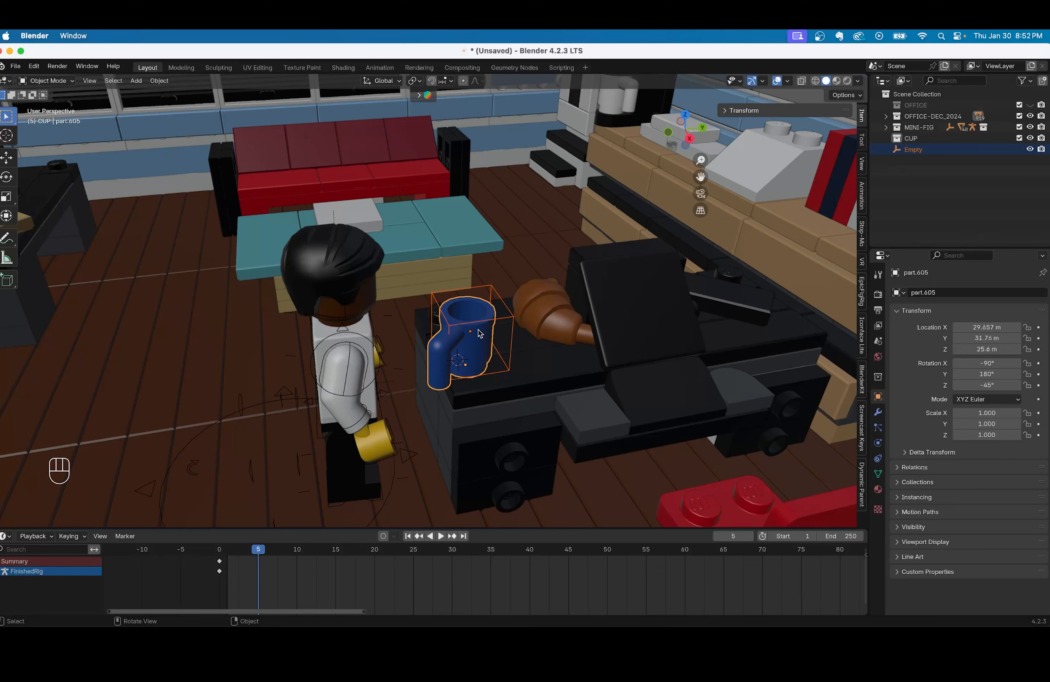
key("m")
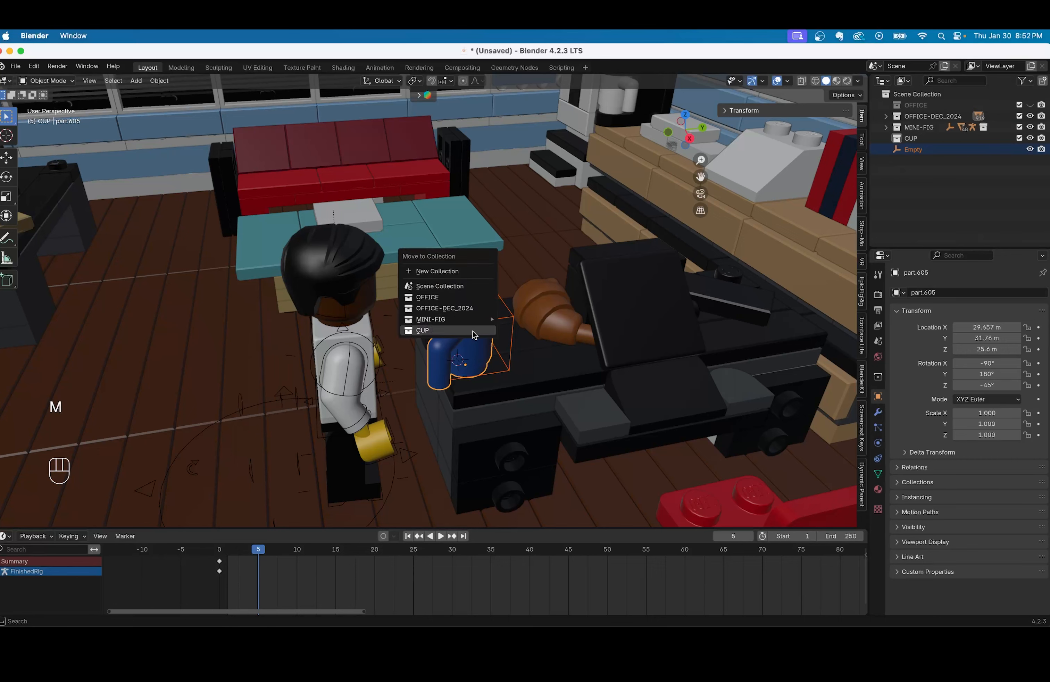
left_click(477, 332)
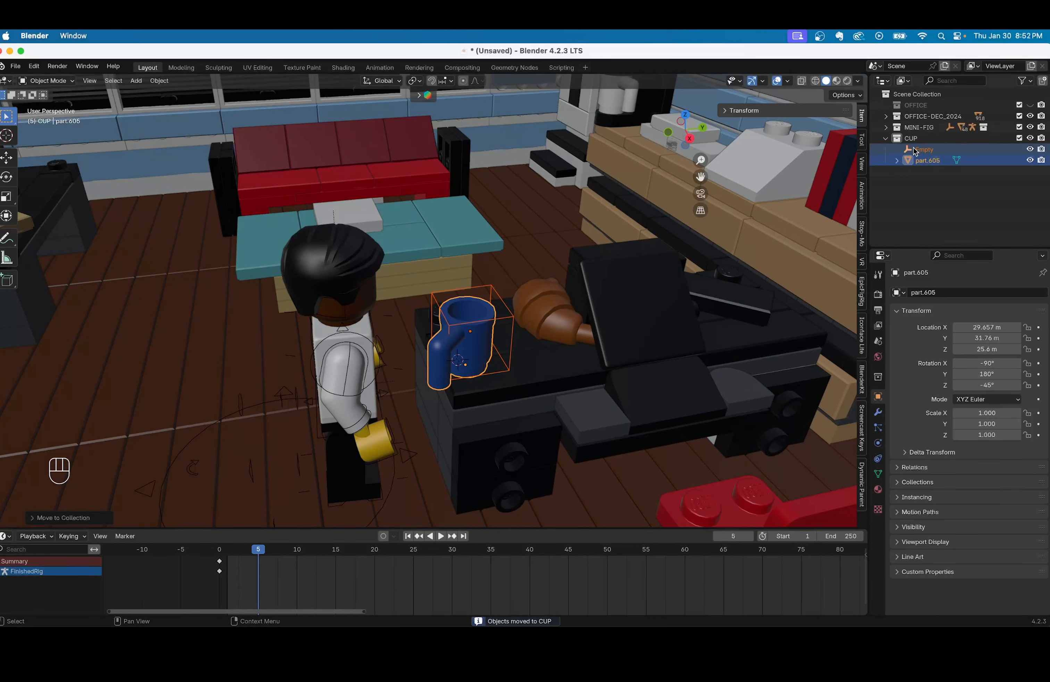
- Parent the blue cup to the cube-shaped empty as an object
left_click(913, 161)
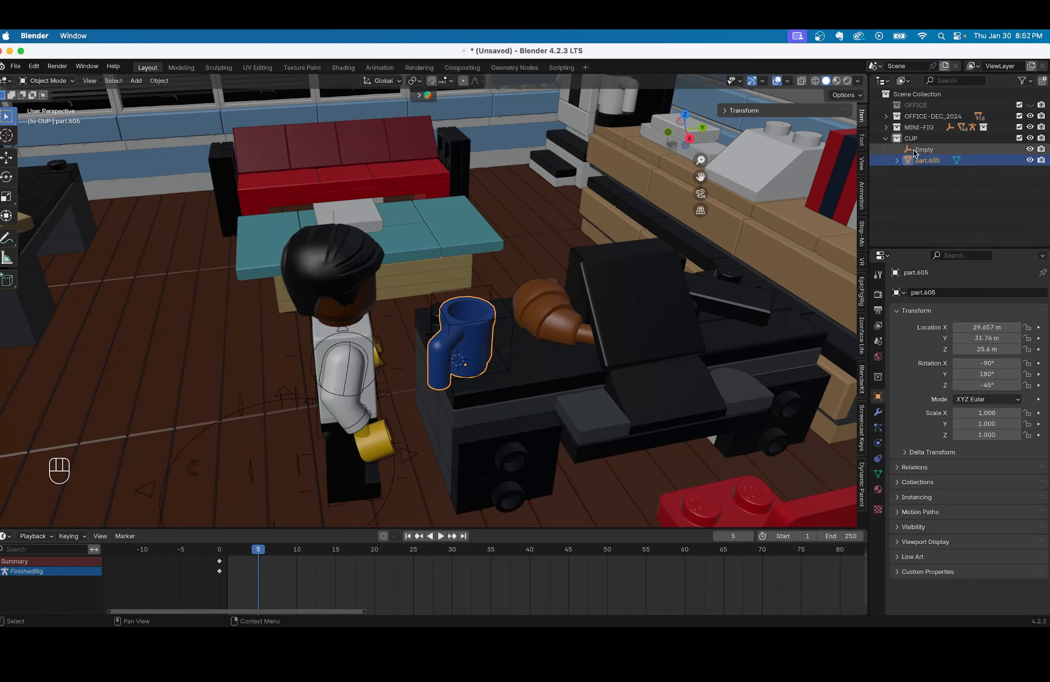
left_click(483, 329, "shift")
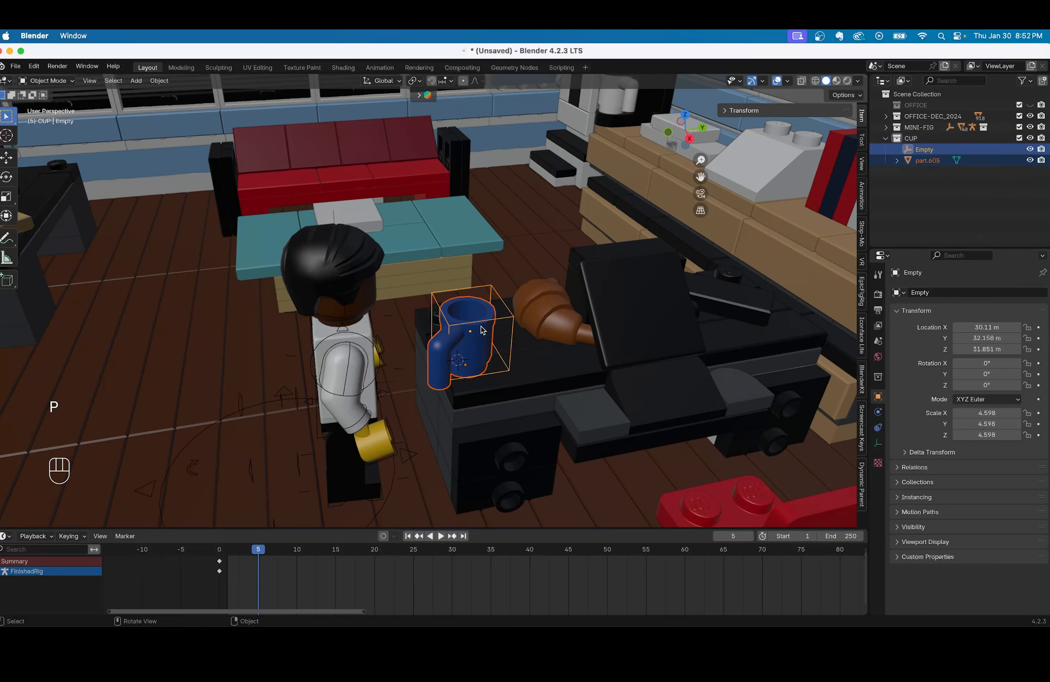
key("super+p")
left_click(482, 329)
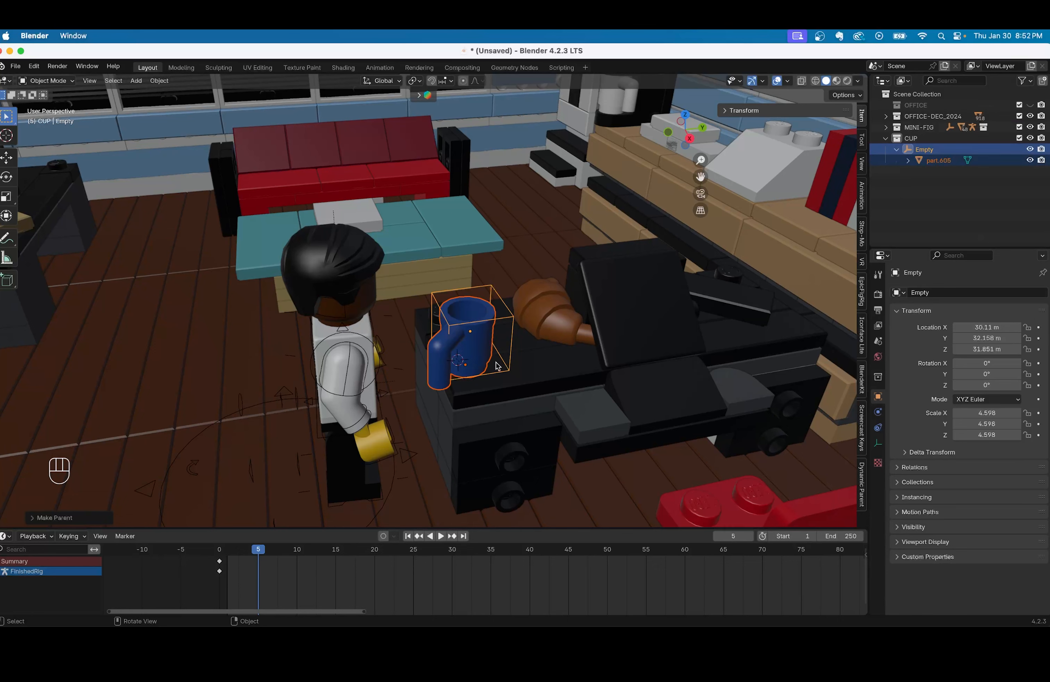
- Move the empty with its cup slightly, to about X 30.11, Y 32.49, Z 31.99 m
left_click(472, 314)
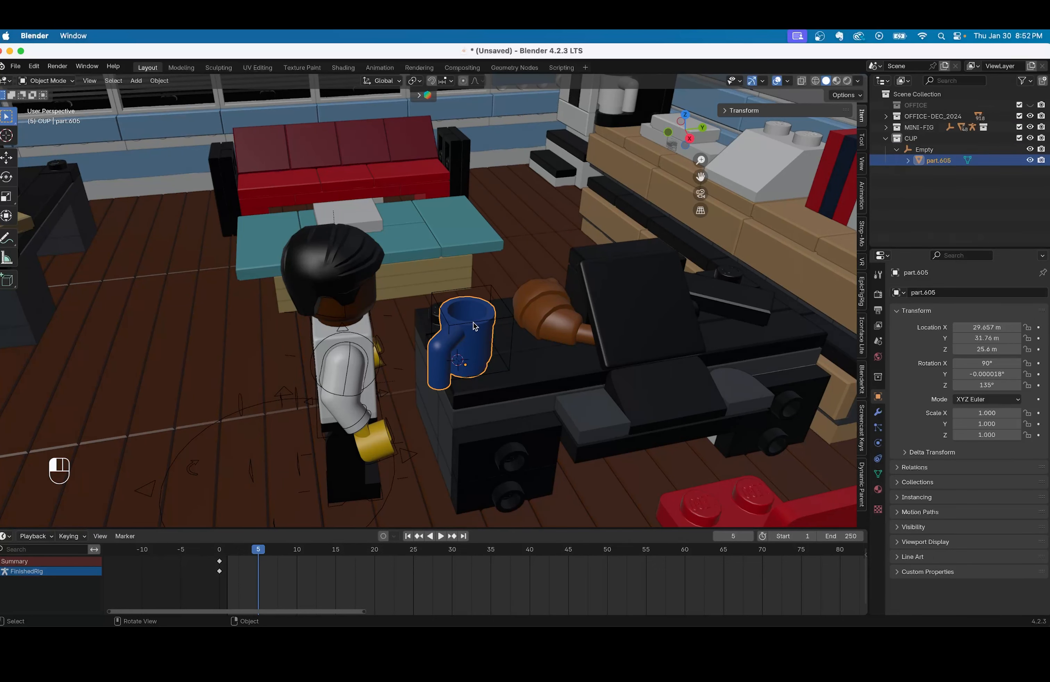
left_click(473, 326)
key("g")
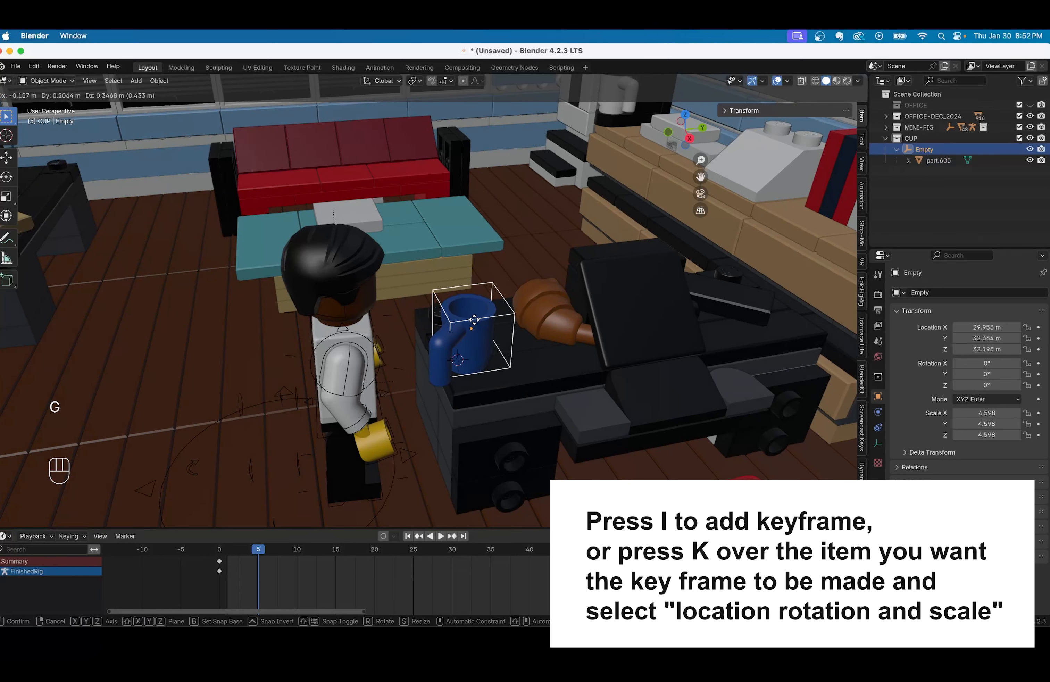
left_click(485, 322)
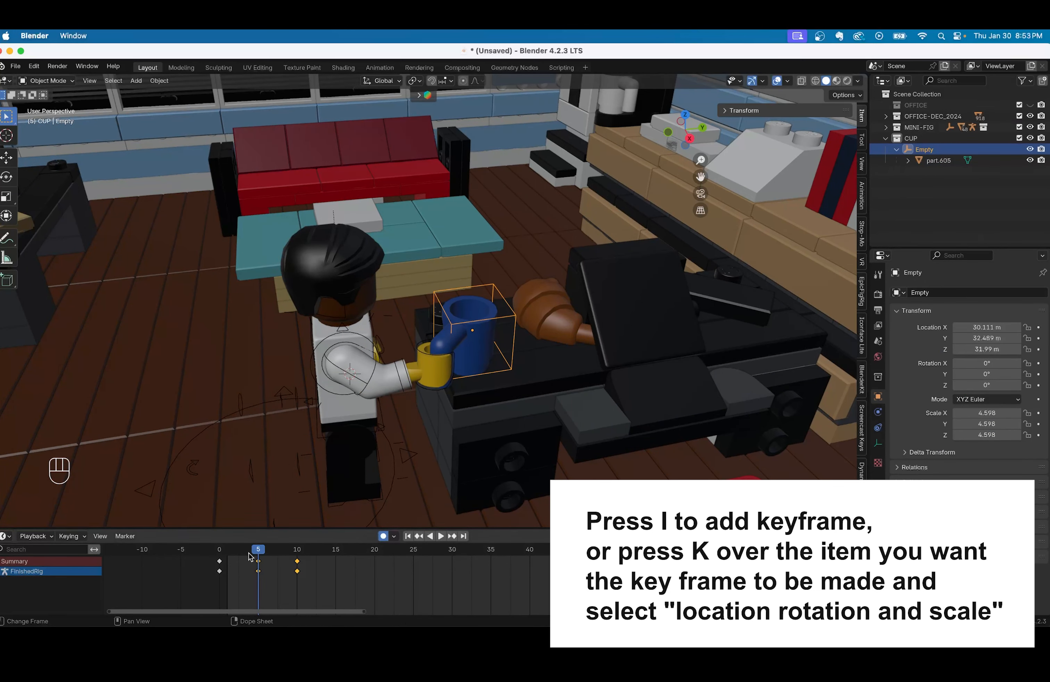
- At frame 5, add a Child Of constraint to the empty with FinishedRig as its target
mouse_move(250, 557)
left_mouse_down()
mouse_move(223, 554)
mouse_move(314, 552)
mouse_move(258, 552)
left_mouse_up()
left_click(878, 427)
left_click(1022, 293)
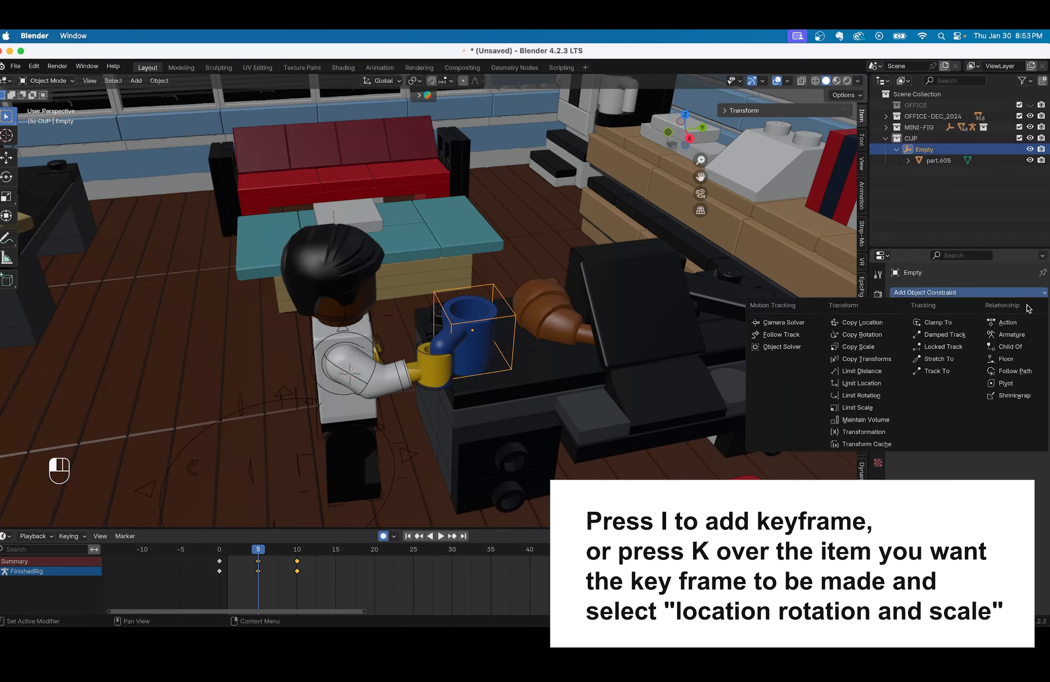
left_click(1012, 347)
left_click(1028, 328)
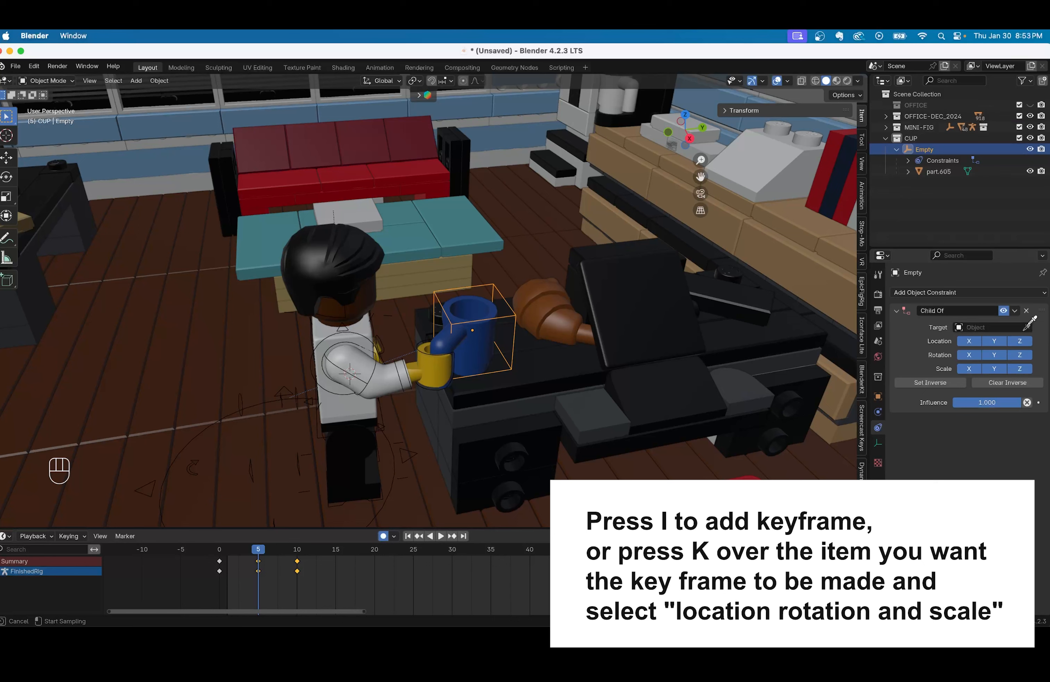
left_click(436, 349)
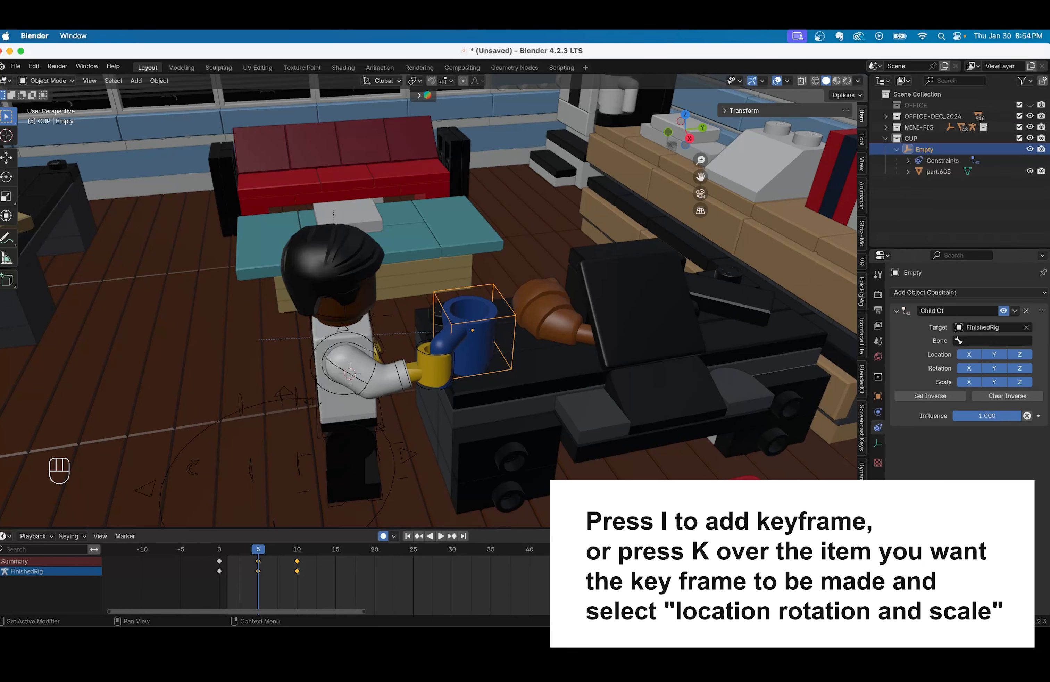
- Set the Child Of constraint's bone to Right Hand and set the inverse so the cup returns to the desk
left_click(992, 341)
type("right")
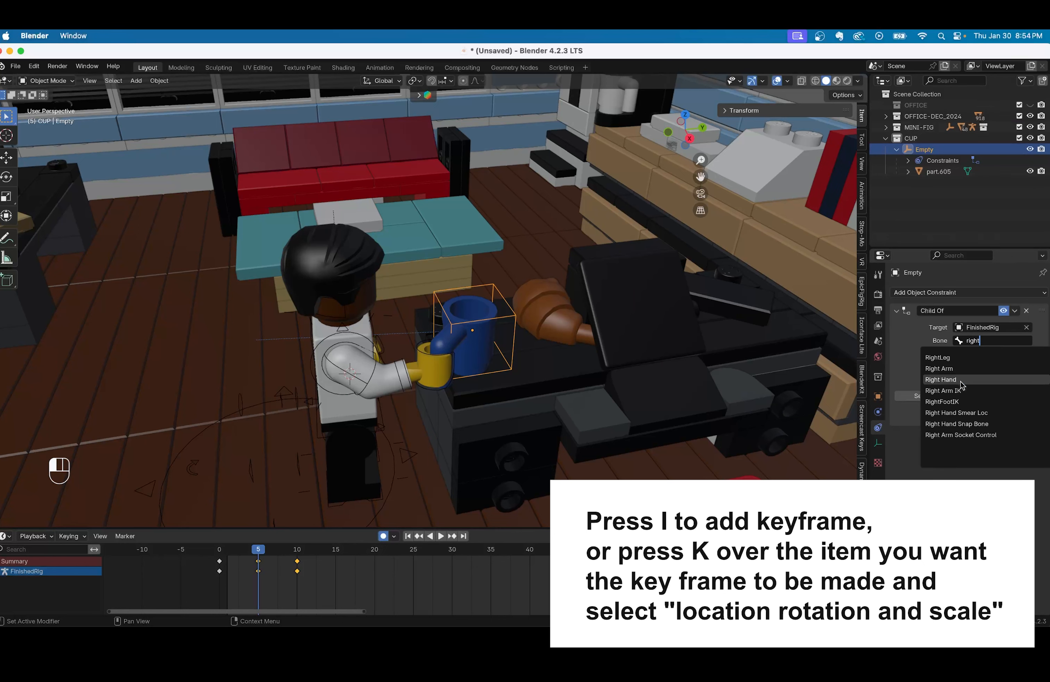
left_click(961, 381)
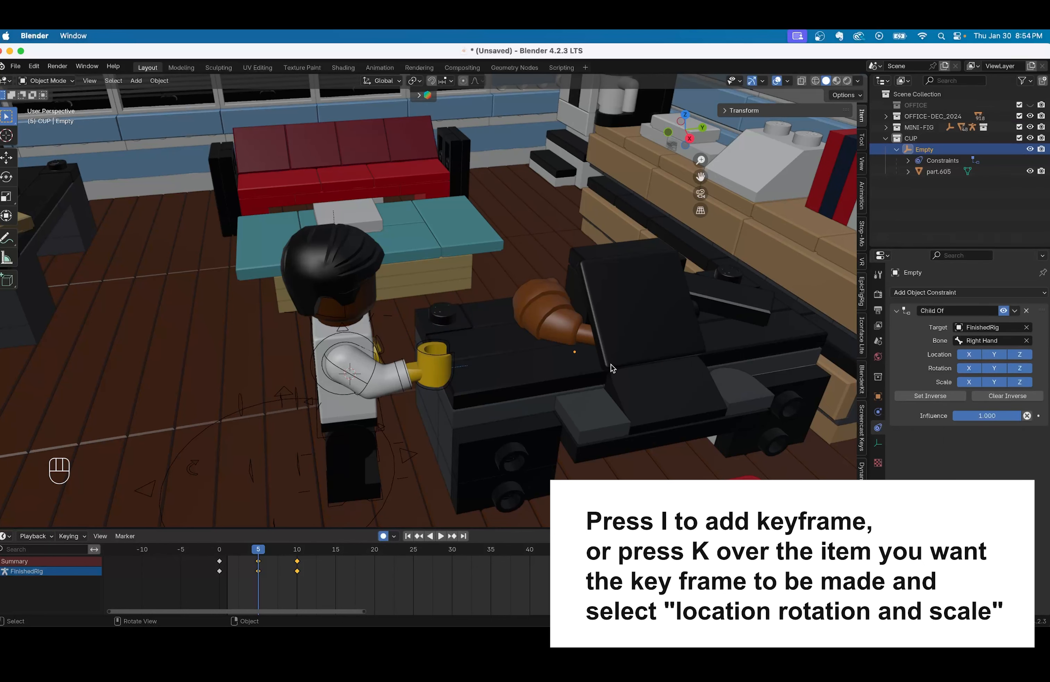
scroll(612, 365, "down", 3, "super")
scroll(612, 365, "left", 10)
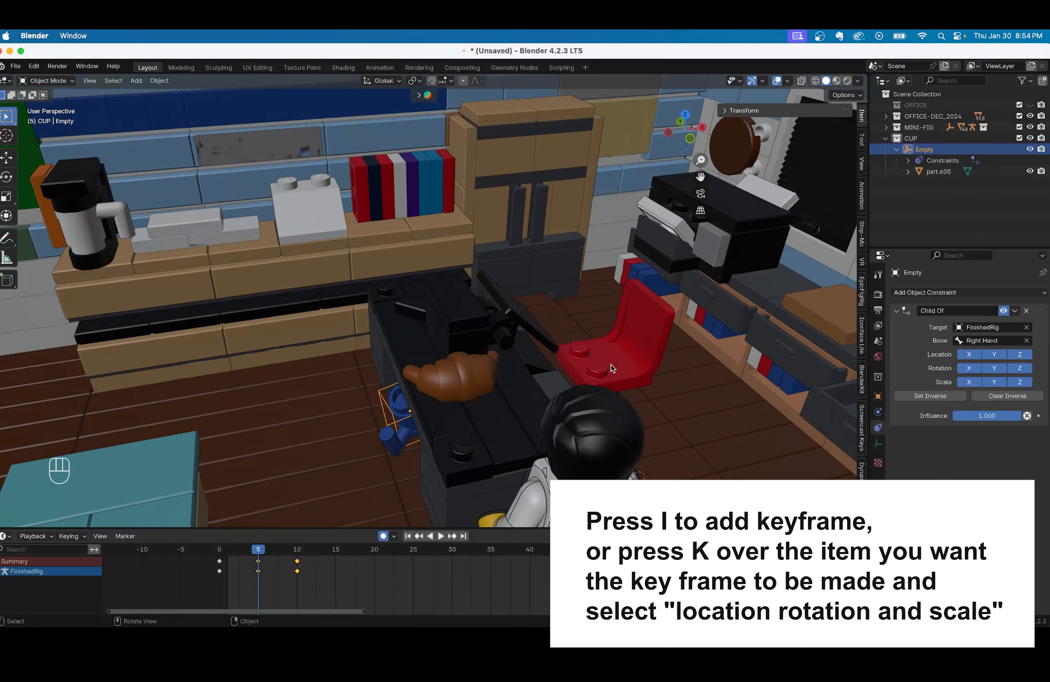
scroll(612, 365, "left", 10)
scroll(612, 364, "up", 3, "super")
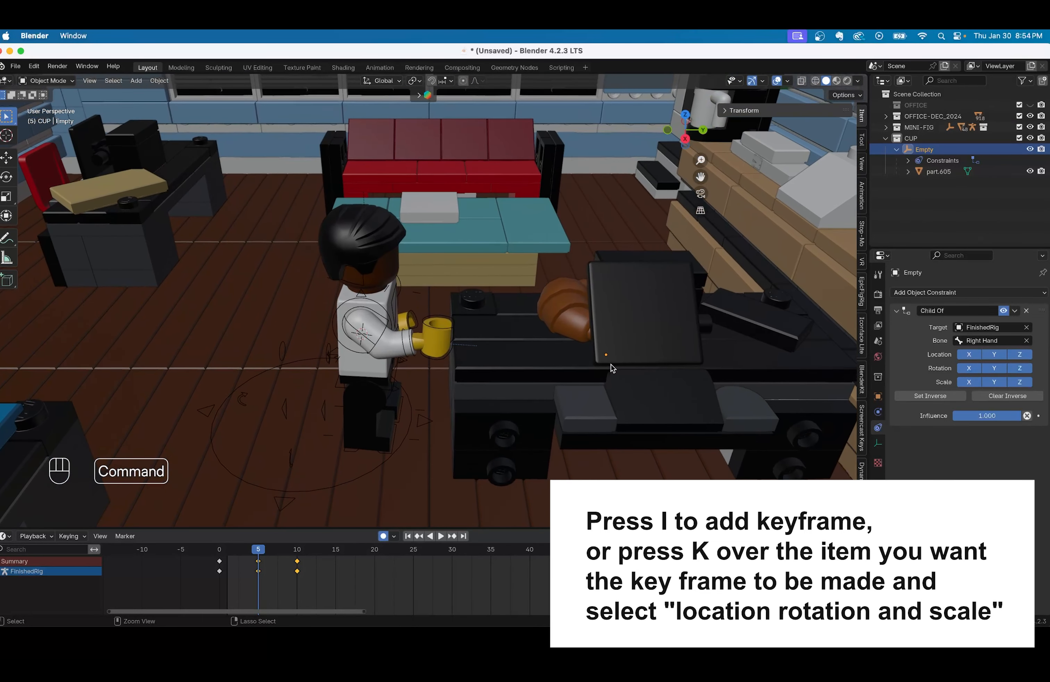
scroll(611, 364, "up", 3)
left_click(945, 396)
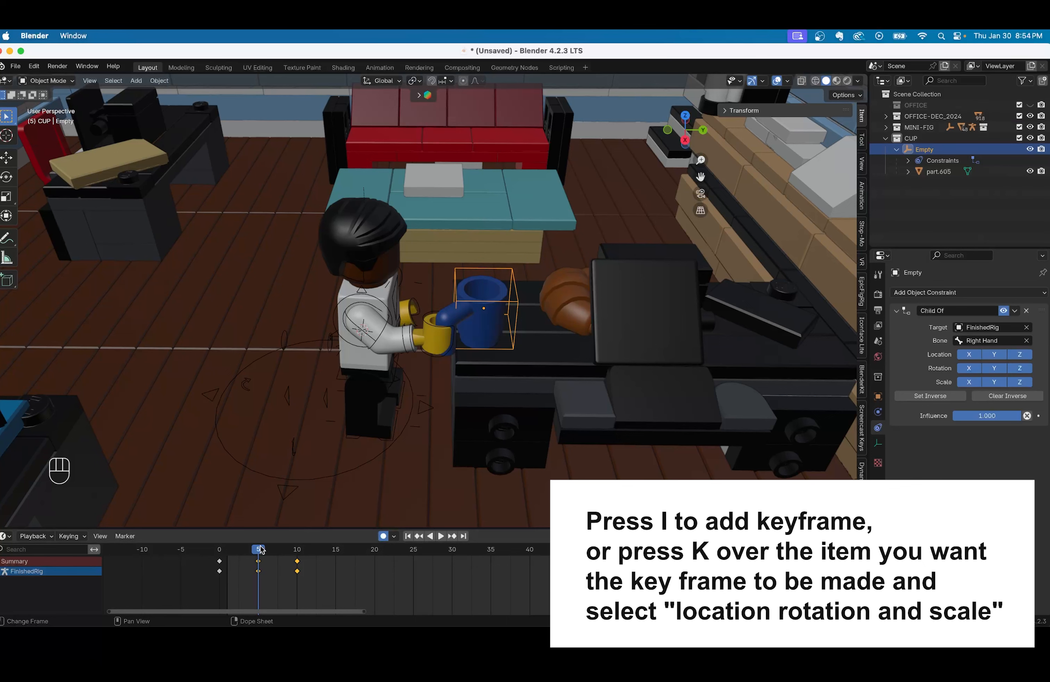
- At frame 4, set the Child Of influence to 0 and keyframe it
key("space")
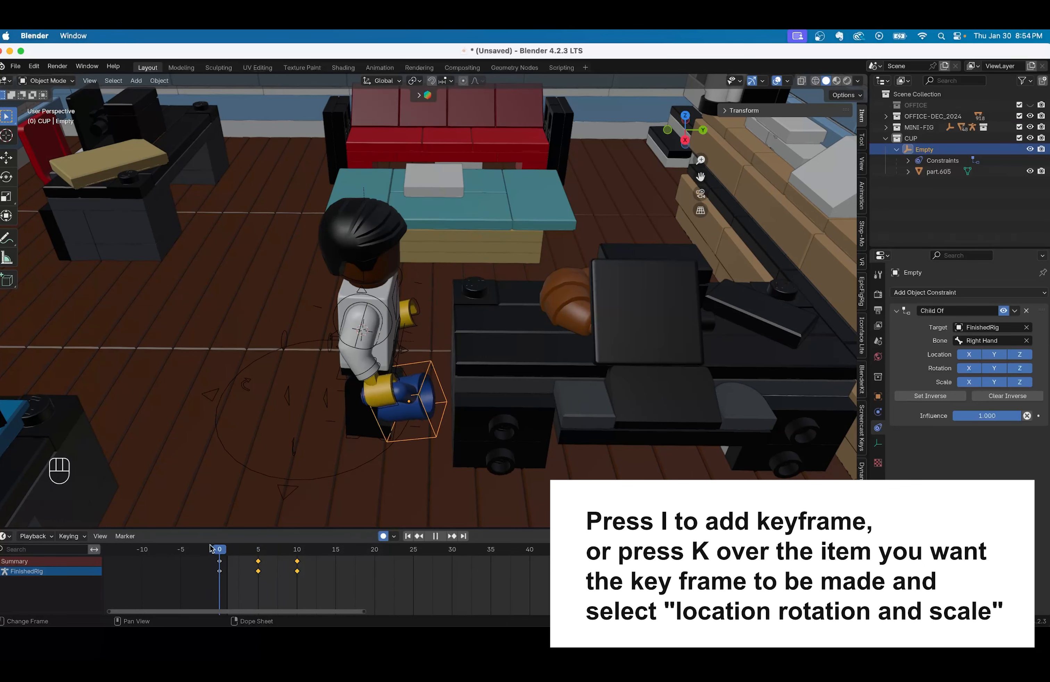
left_click_drag(207, 549, 262, 548)
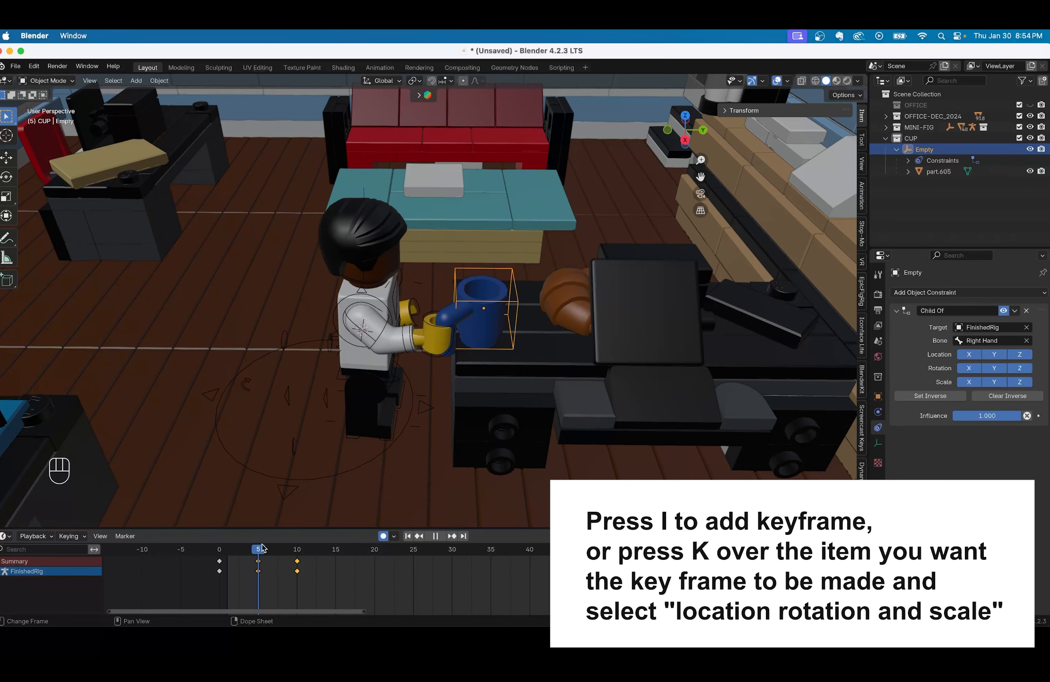
key("Left")
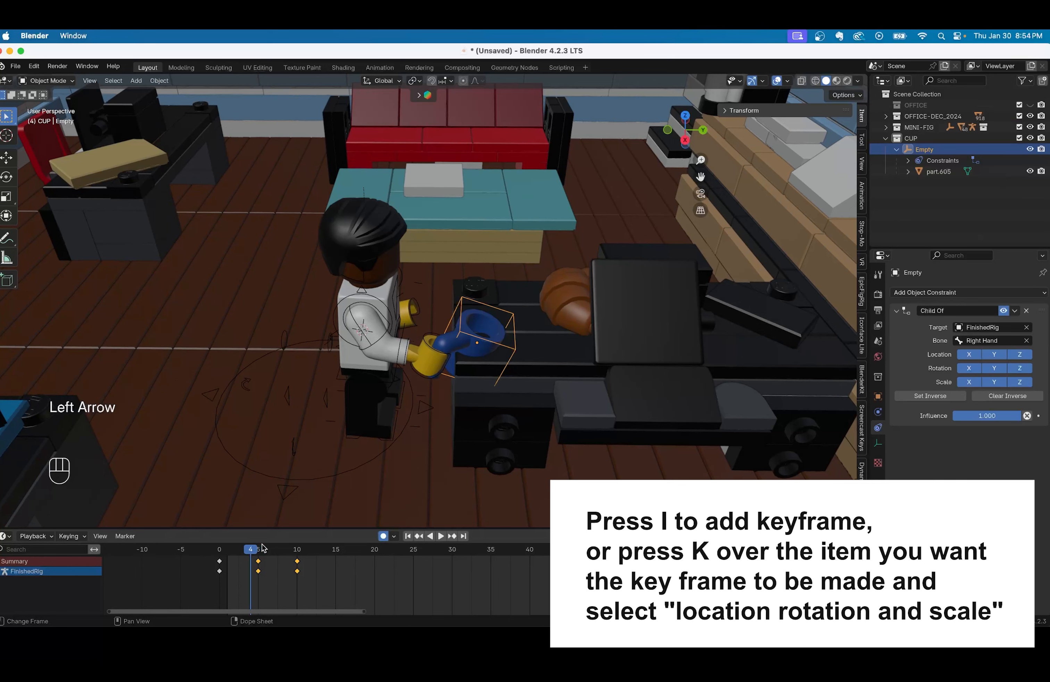
left_click(976, 416)
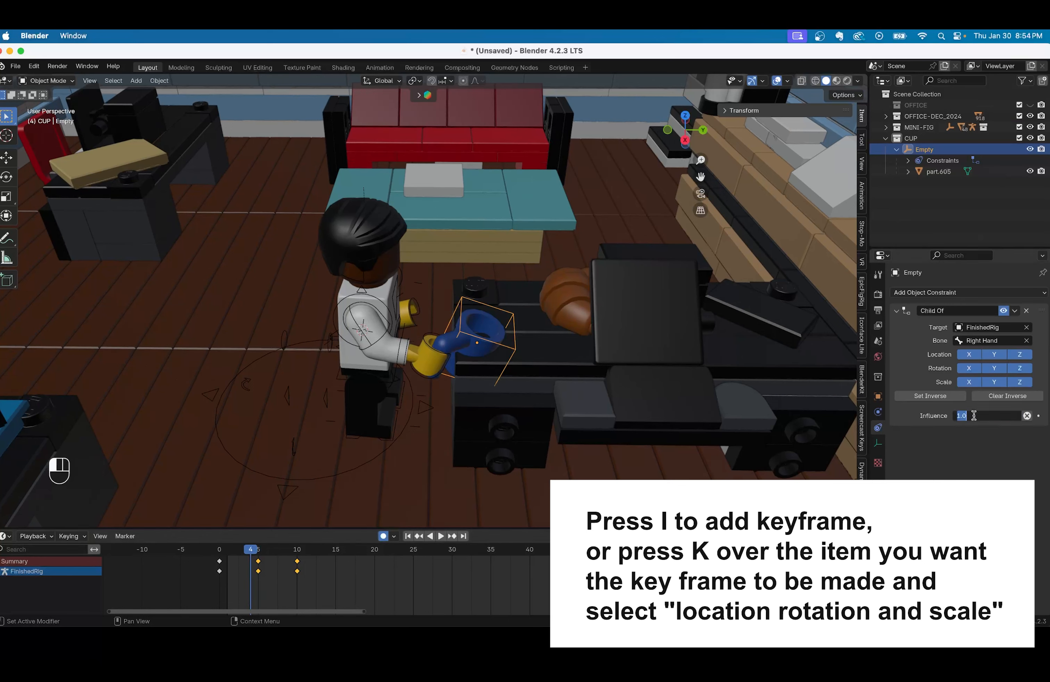
key("Return")
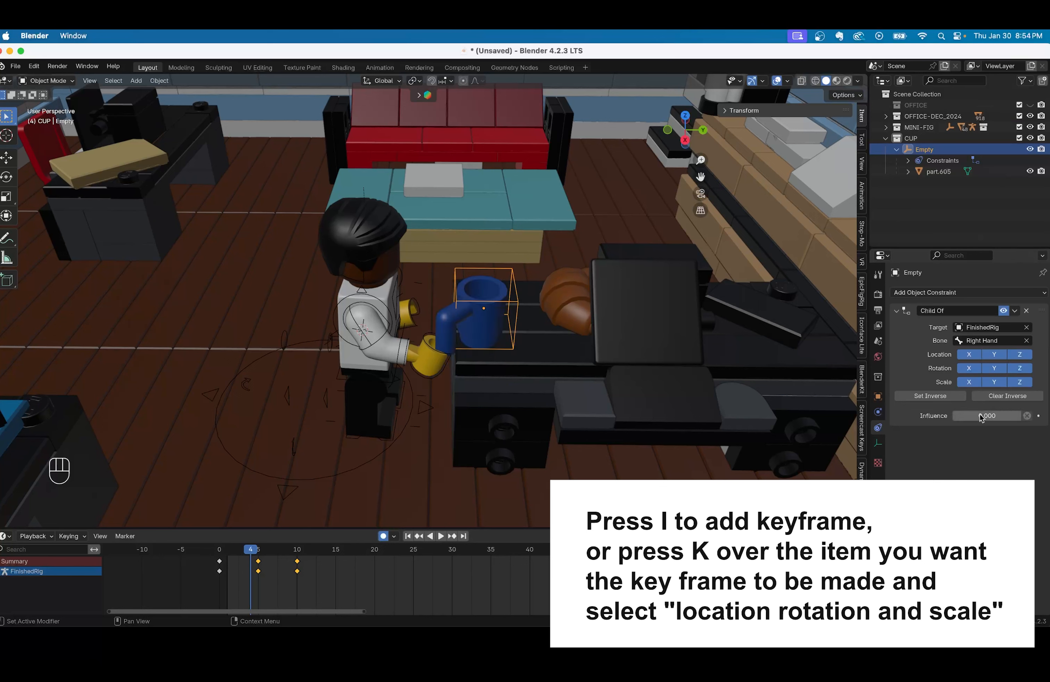
key("i")
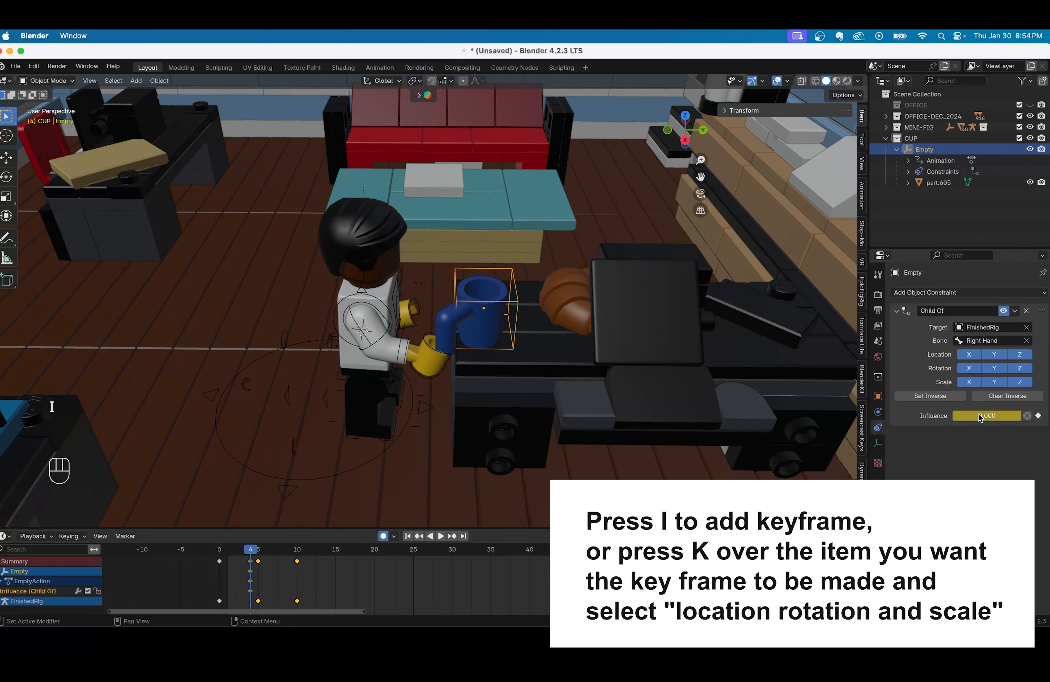
- At frame 5, set the Child Of influence to 1 and keyframe it
mouse_move(249, 549)
left_mouse_down()
mouse_move(233, 549)
mouse_move(277, 549)
mouse_move(260, 548)
left_mouse_up()
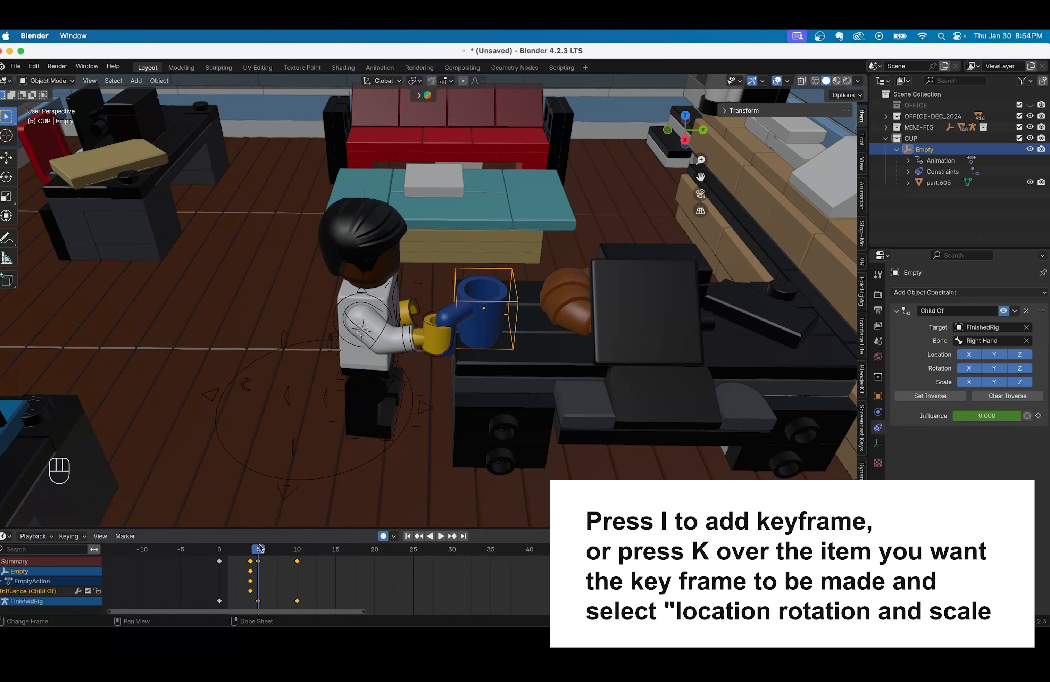
left_click(983, 417)
type("1")
key("Return")
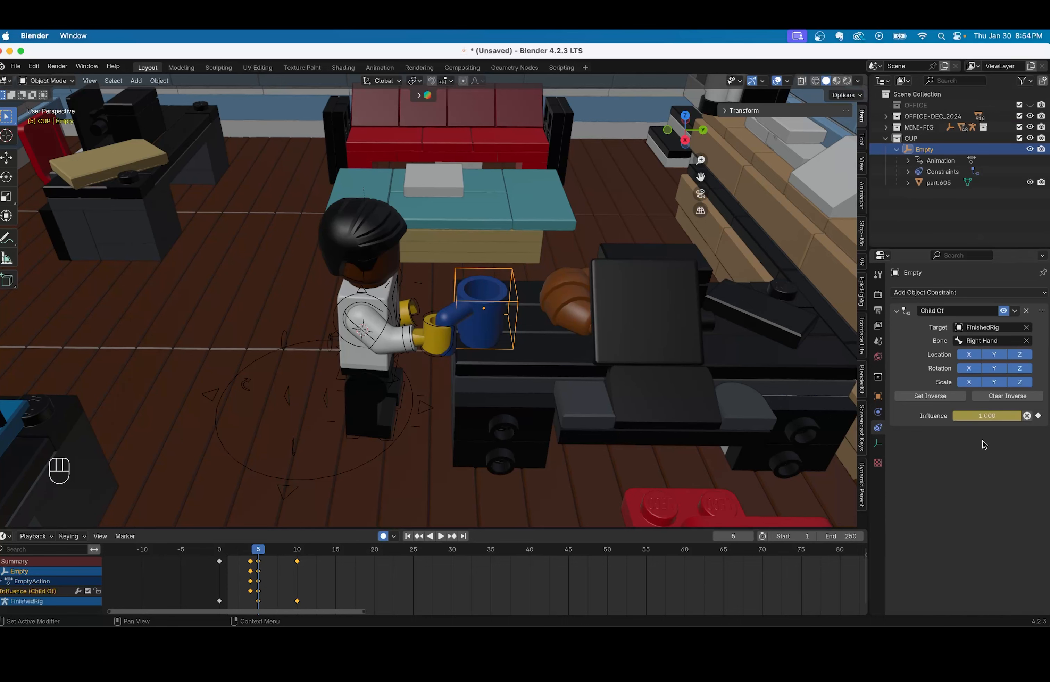
key("i")
- Play and scrub the animation past frame 5 to check how the cup follows the right hand
left_click(235, 557)
key("space")
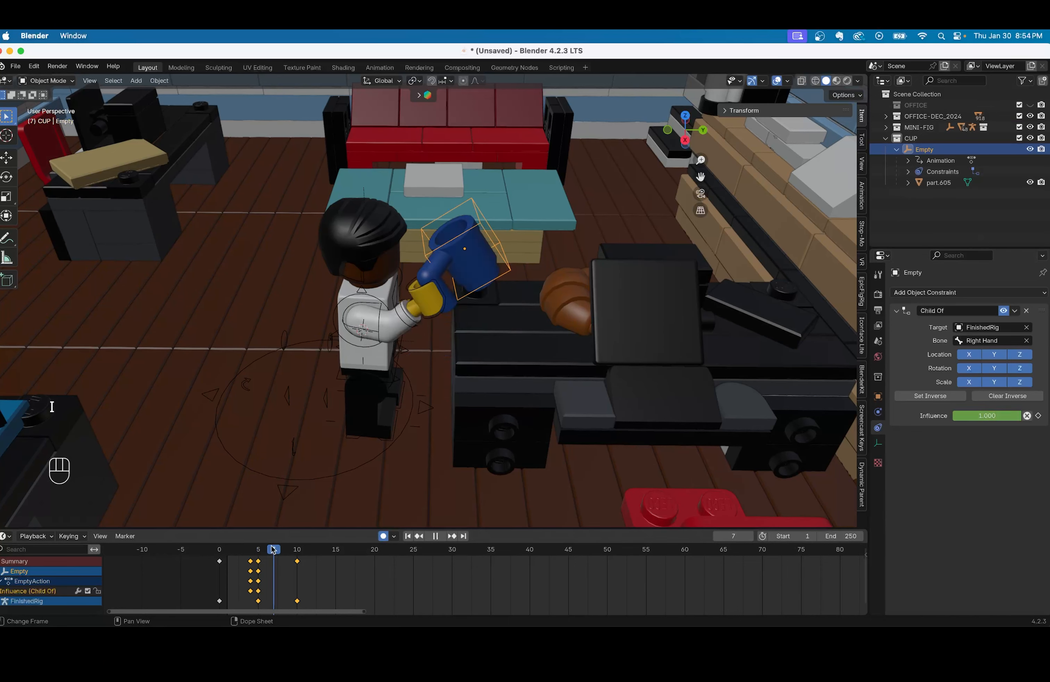
left_click_drag(314, 537, 337, 552)
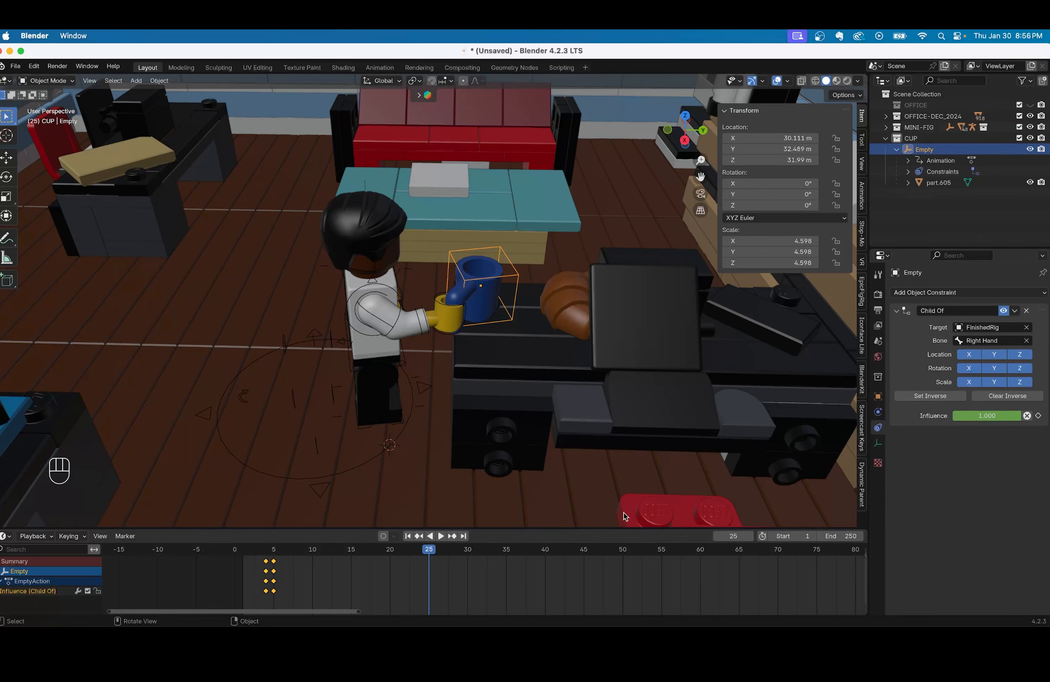
- Keyframe the Child Of influence at 1 on frame 24 and at 0 on frame 25
key("Left")
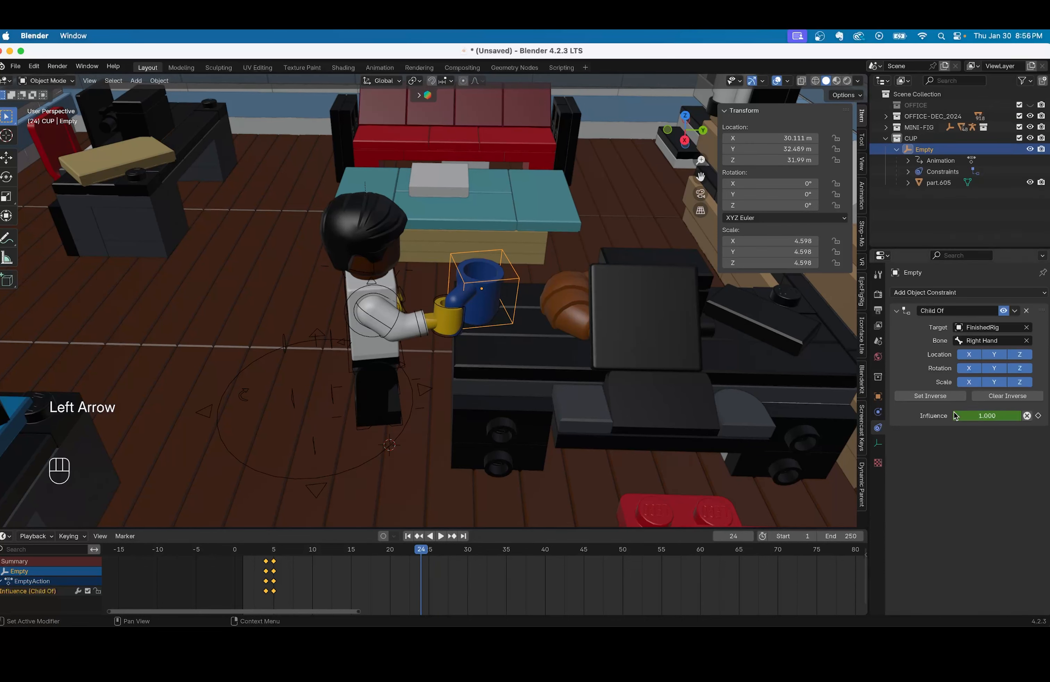
key("i")
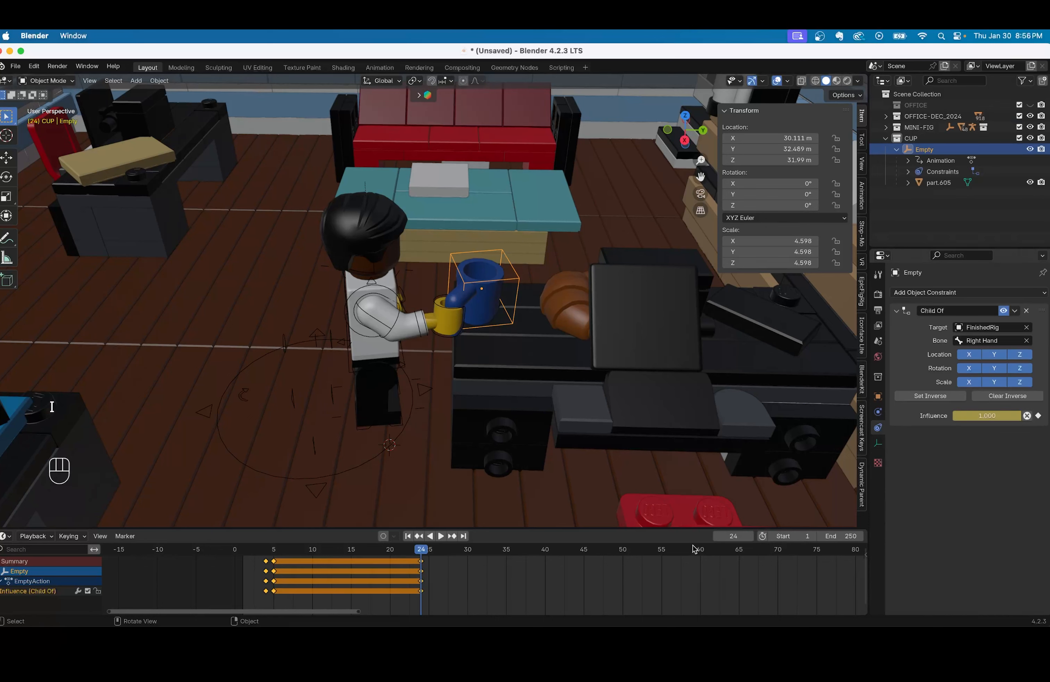
key("Right")
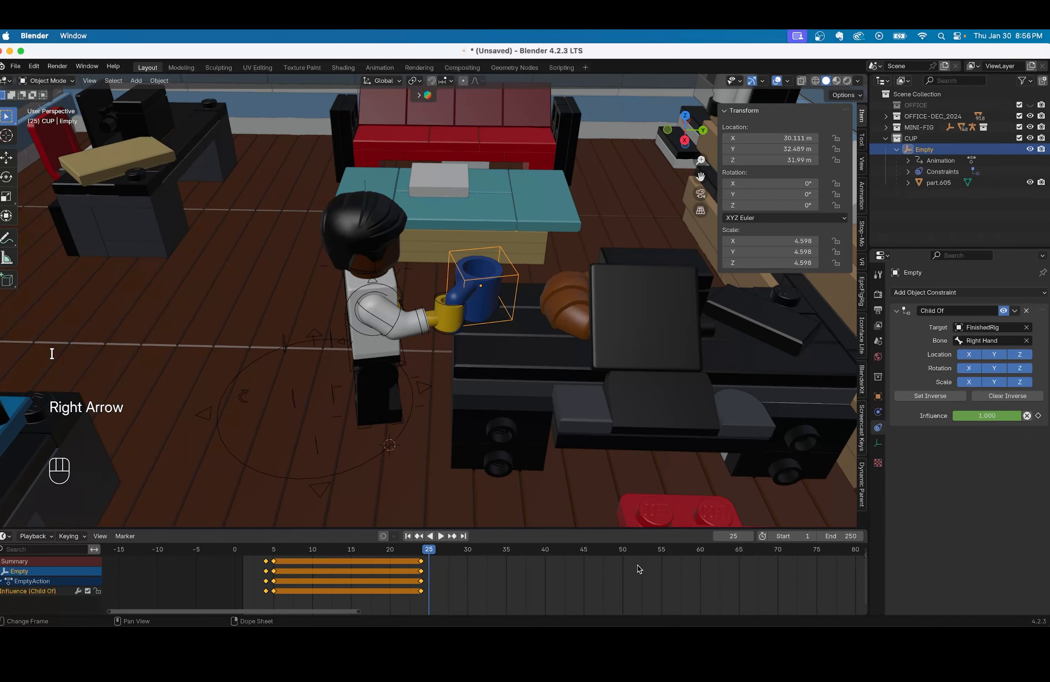
left_click(968, 415)
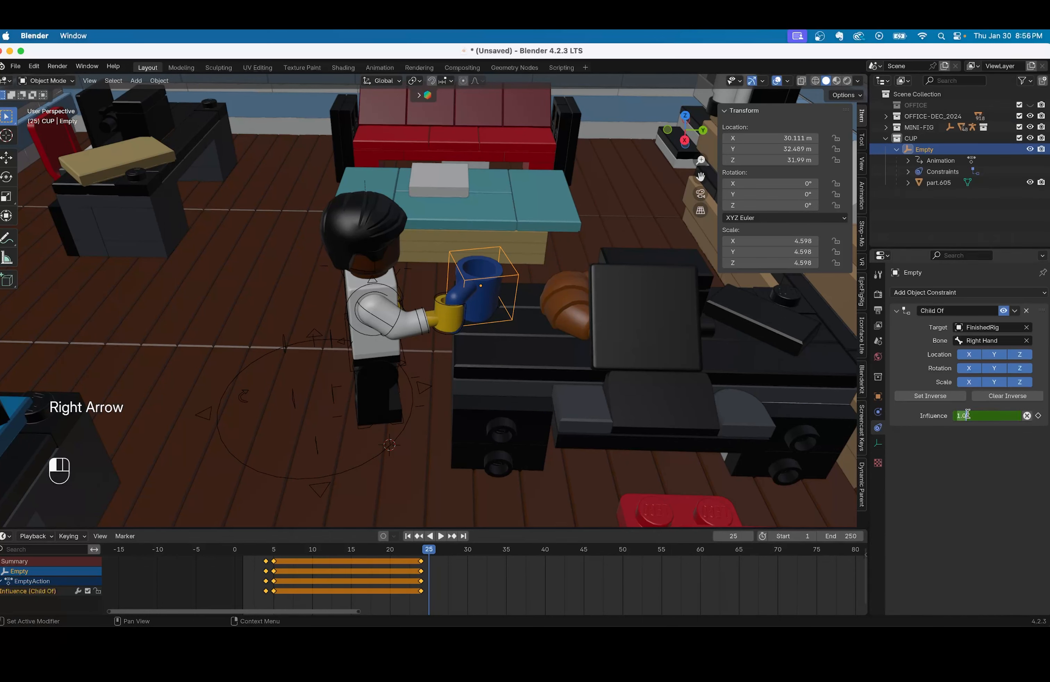
key("BackSpace")
type("0")
key("Return")
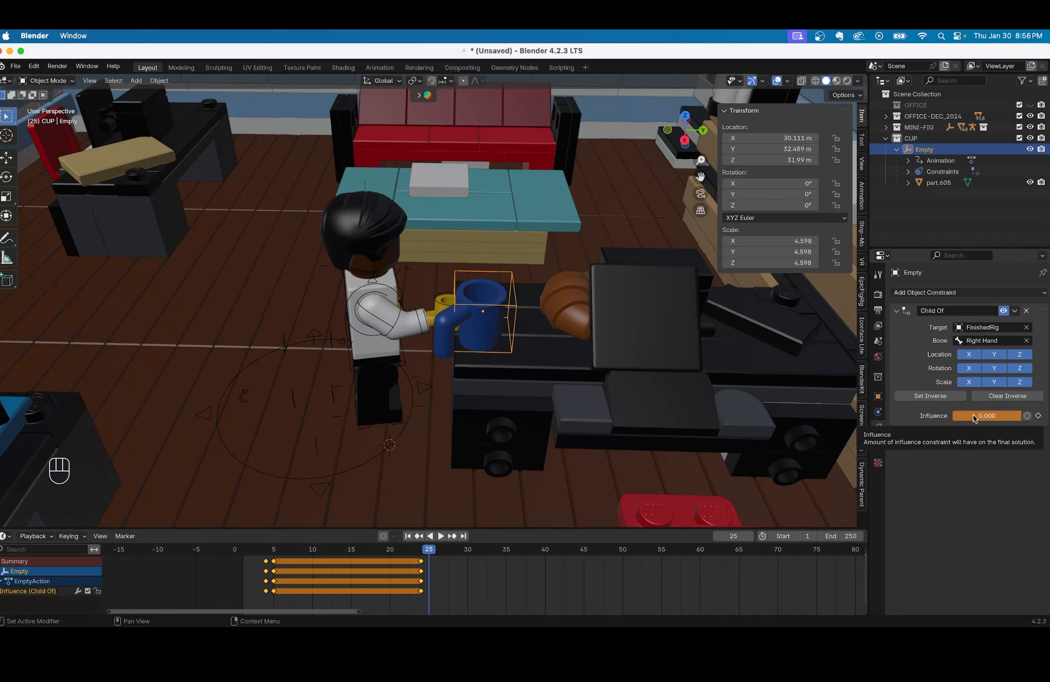
key("i")
- Play and scrub the timeline between frames 24 and 25 to check the cup's release from the hand
key("space")
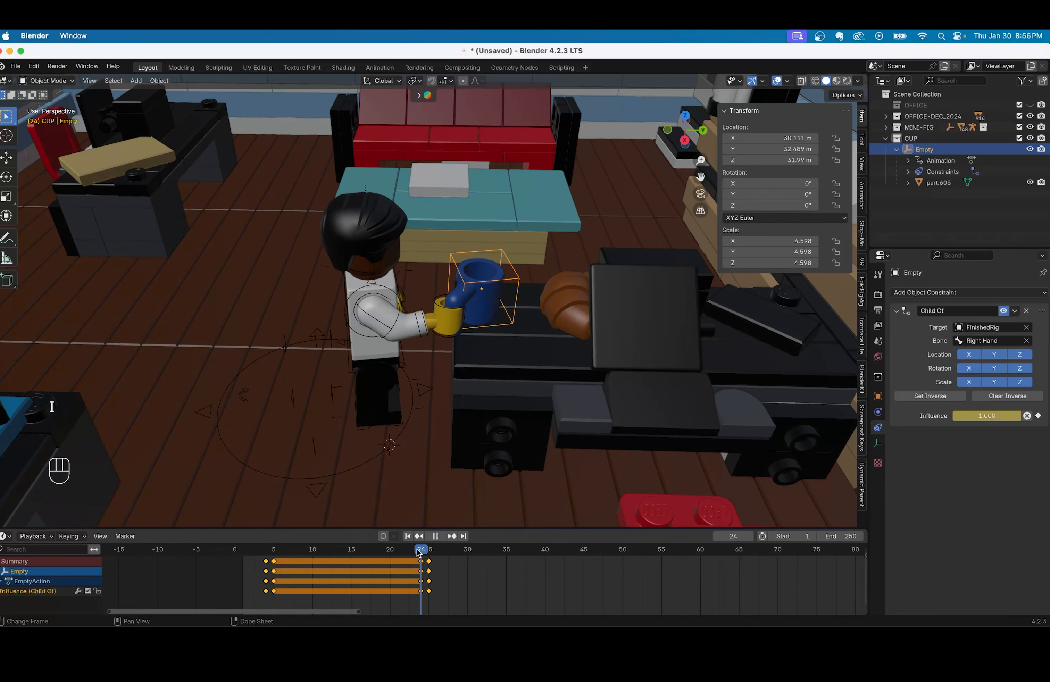
key("space")
left_click(429, 561)
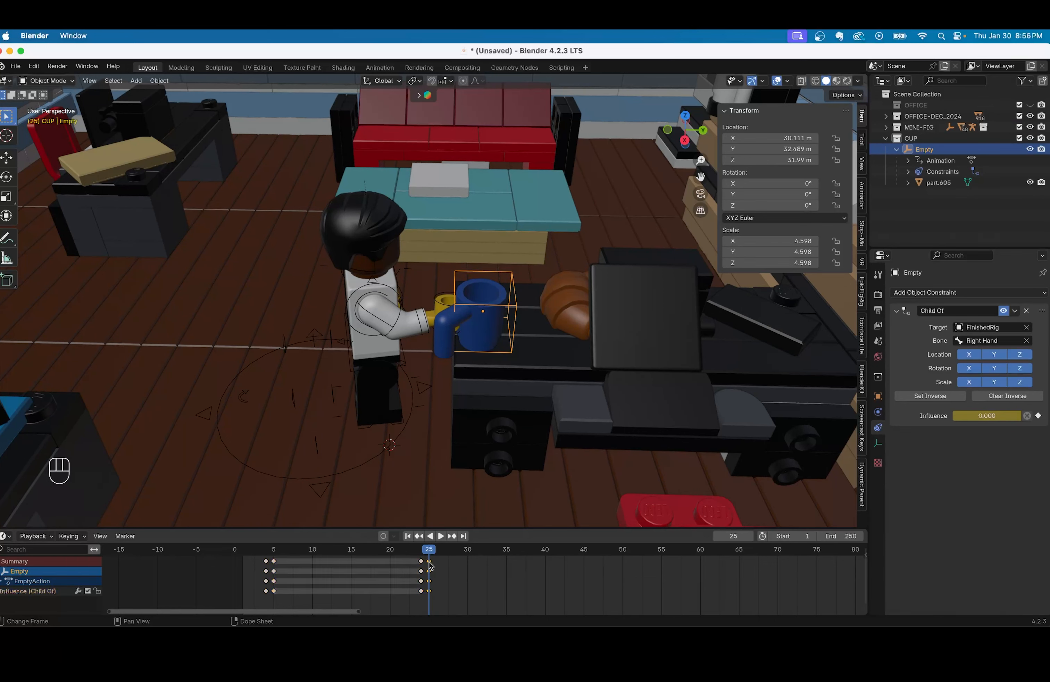
mouse_move(429, 561)
left_mouse_down()
mouse_move(462, 557)
mouse_move(424, 554)
left_mouse_up()
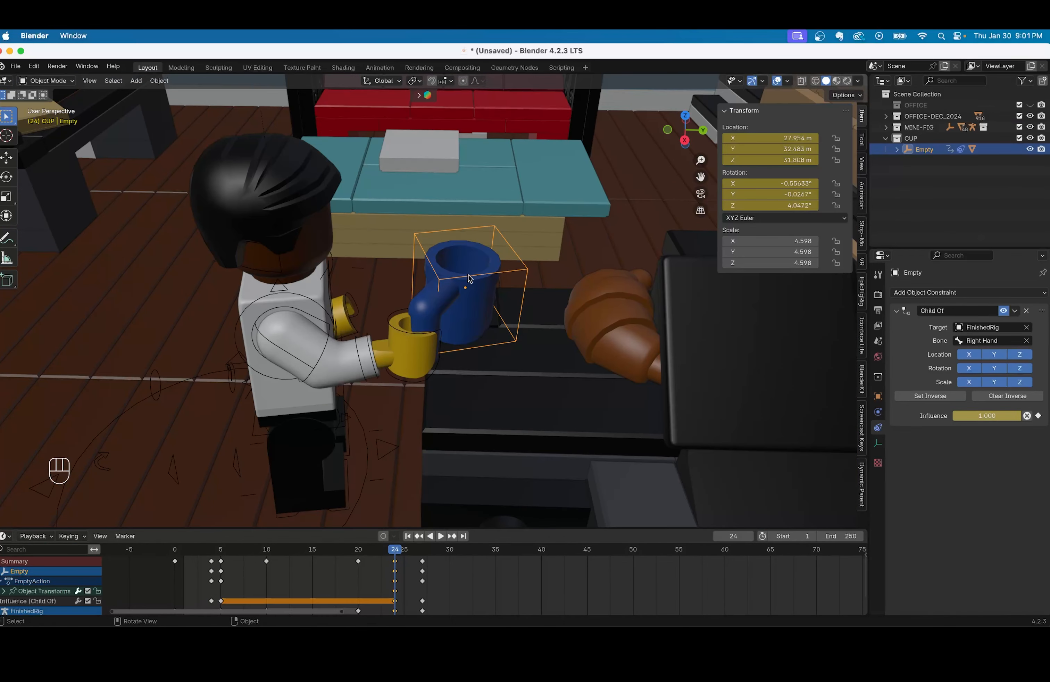
- Keyframe the cup empty's location, rotation and scale on frame 24 and its visual location, rotation and scale on frame 25
key("k")
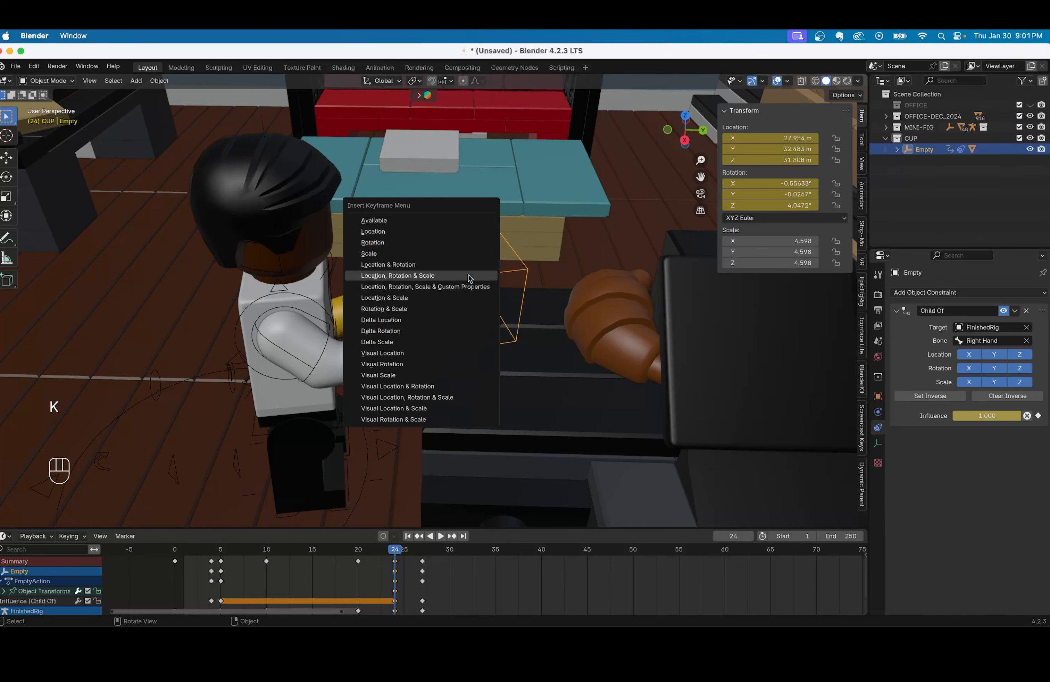
left_click(468, 275)
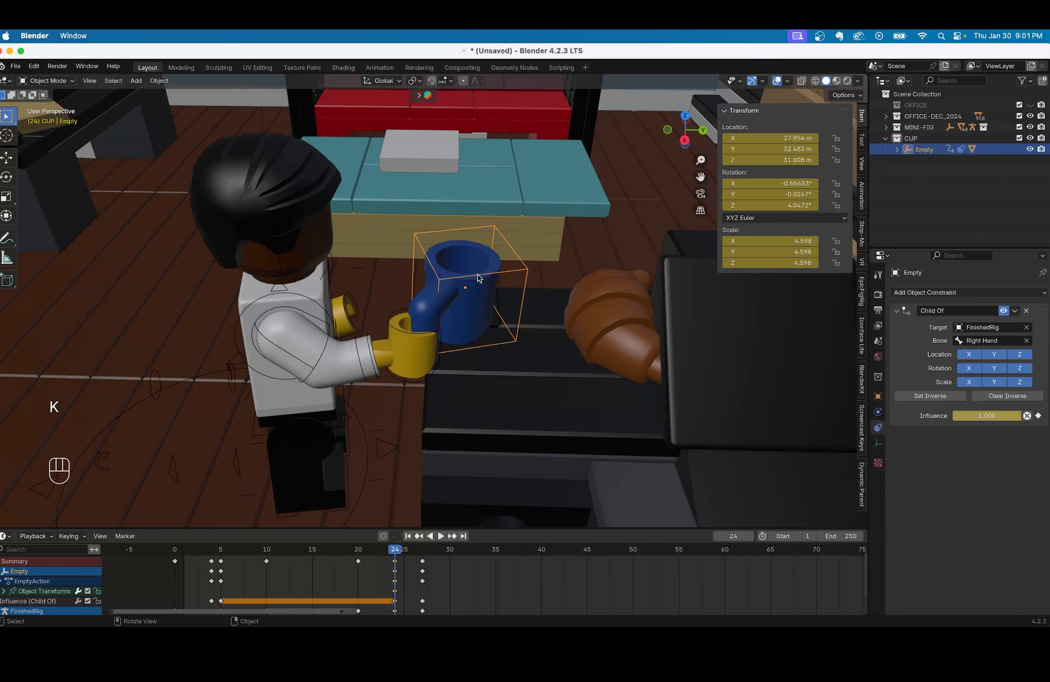
key("k")
left_click(403, 549)
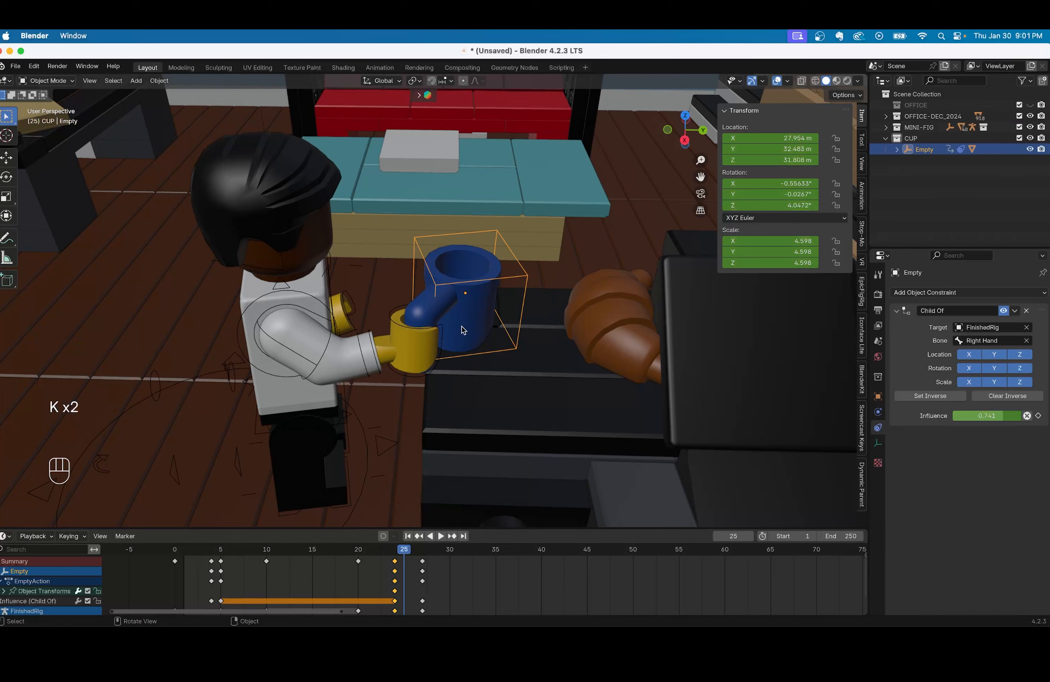
key("k")
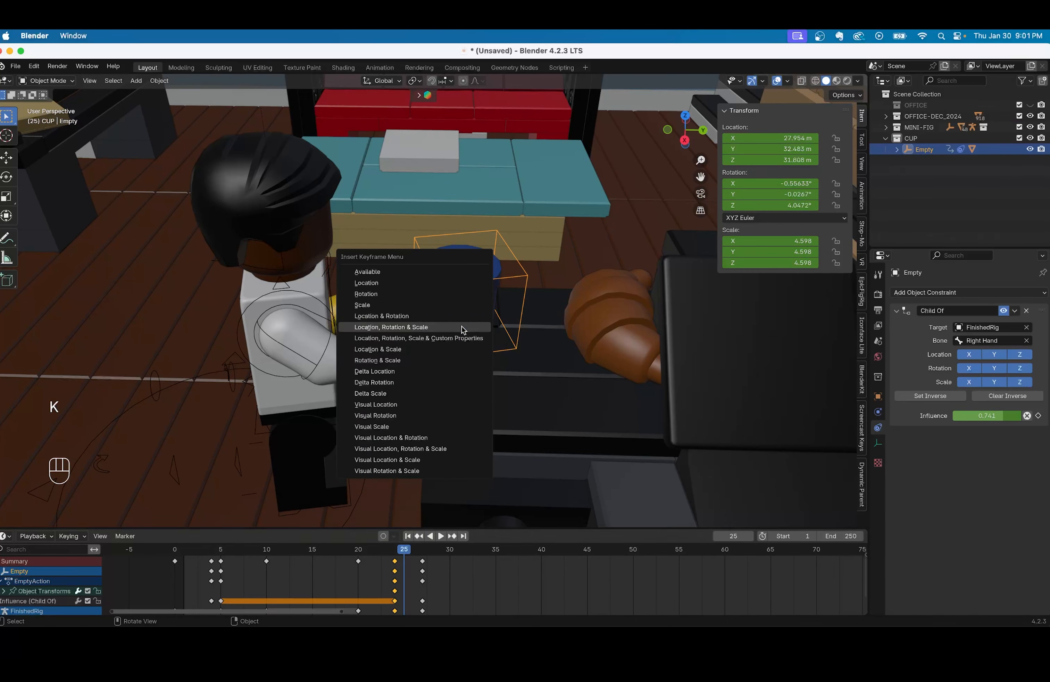
left_click(443, 449)
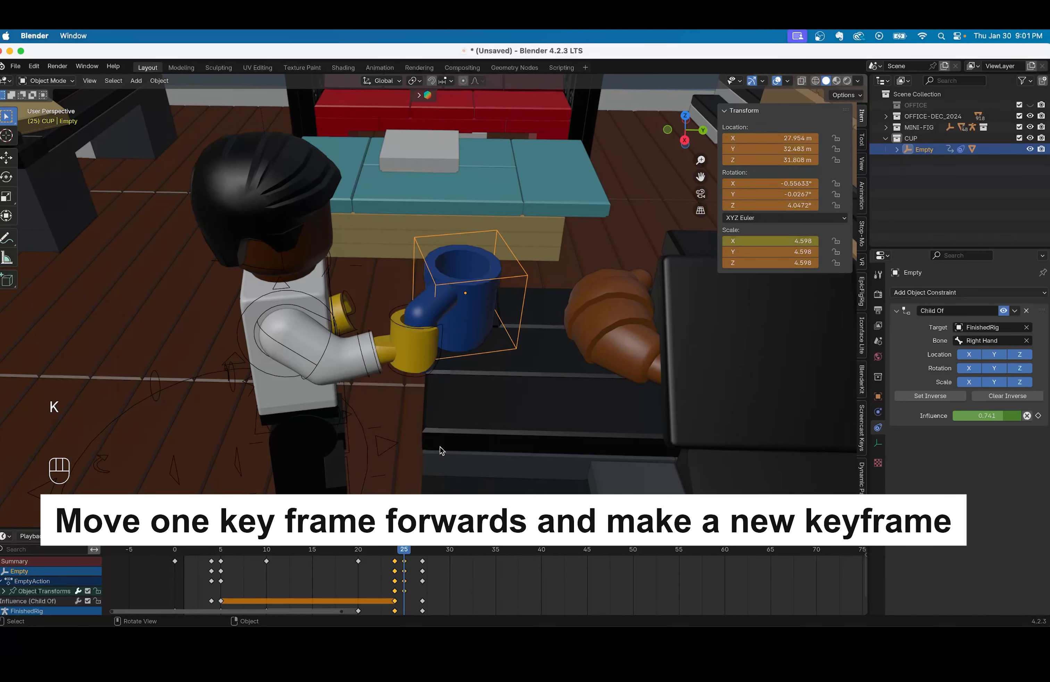
- Scrub past frame 25 to check the cup's release, and select the FinishedRig keyframes in the timeline
mouse_move(407, 553)
left_mouse_down()
mouse_move(421, 554)
mouse_move(400, 564)
mouse_move(392, 546)
mouse_move(440, 549)
mouse_move(391, 549)
mouse_move(424, 554)
left_mouse_up()
left_click(308, 366)
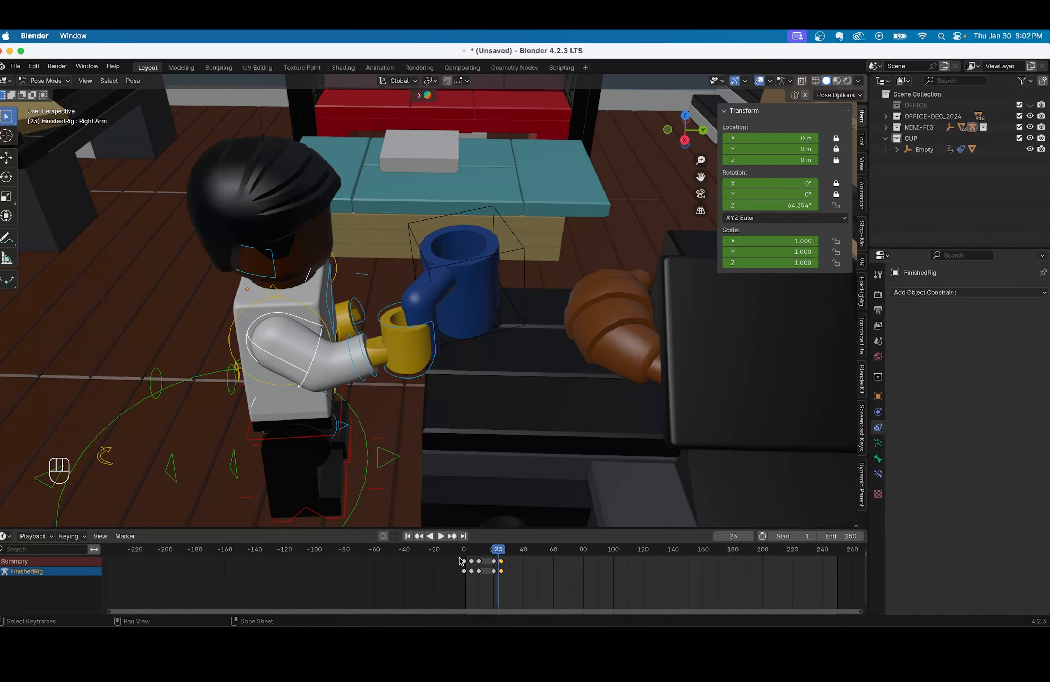
left_click_drag(461, 561, 526, 558)
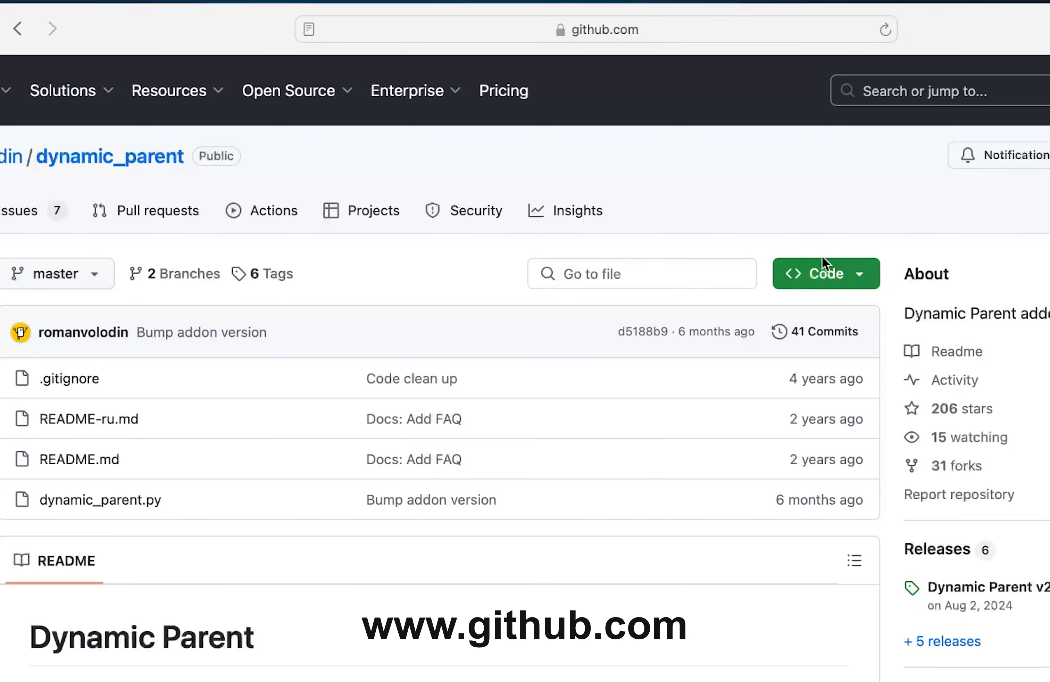
- Switch to the browser and view the dynamic_parent GitHub repository's full address and its code download options
left_click(563, 28)
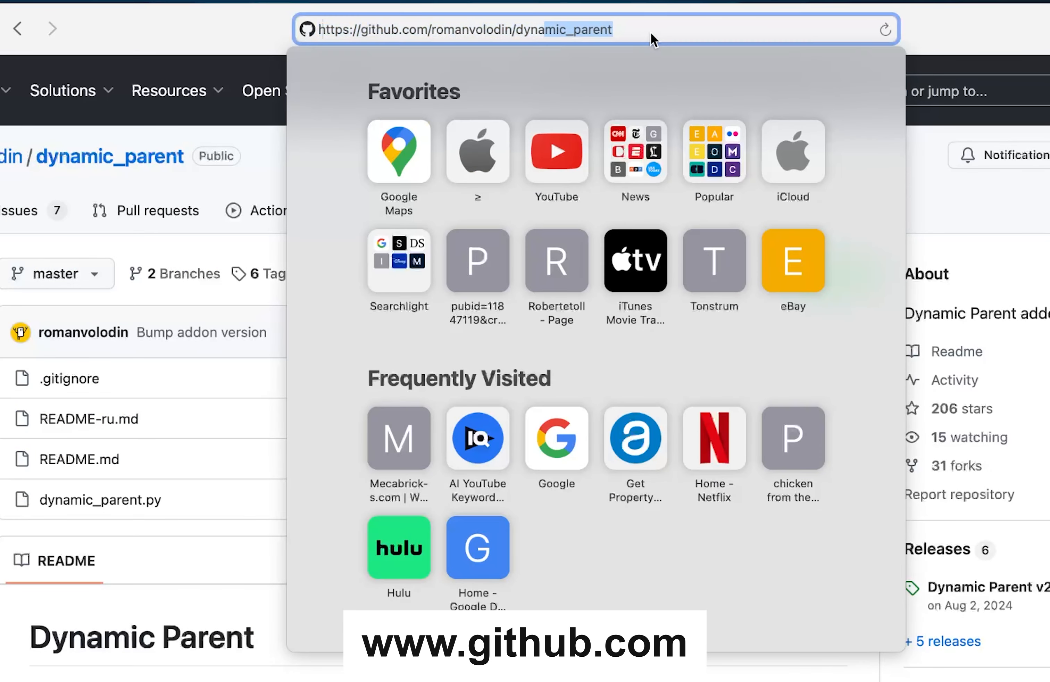
left_click(991, 234)
left_click(836, 276)
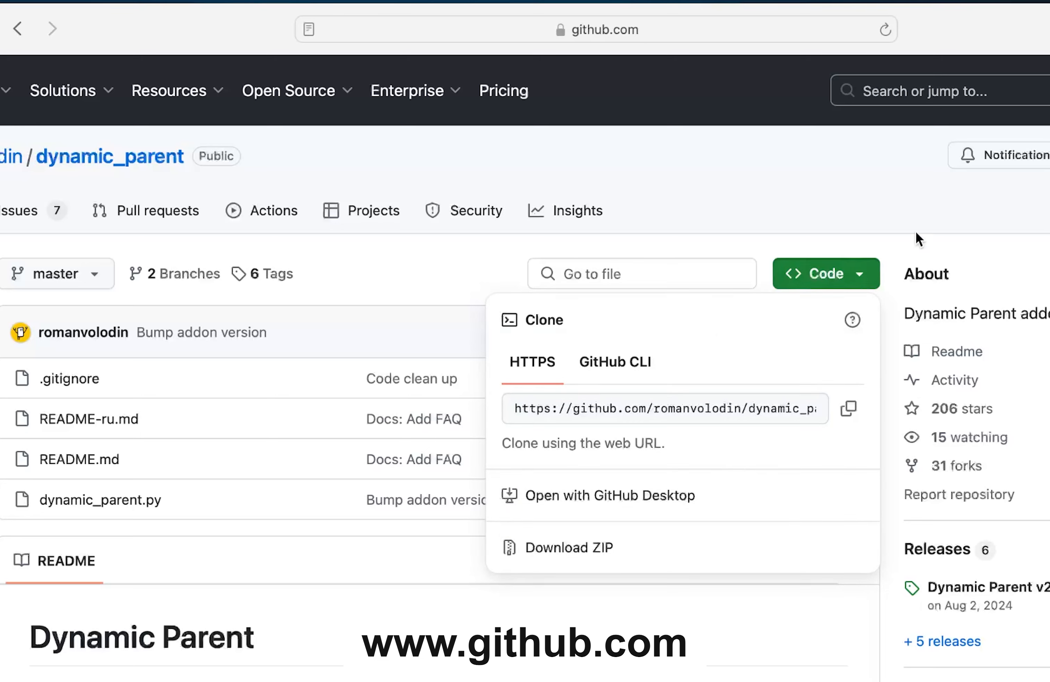
left_click(952, 230)
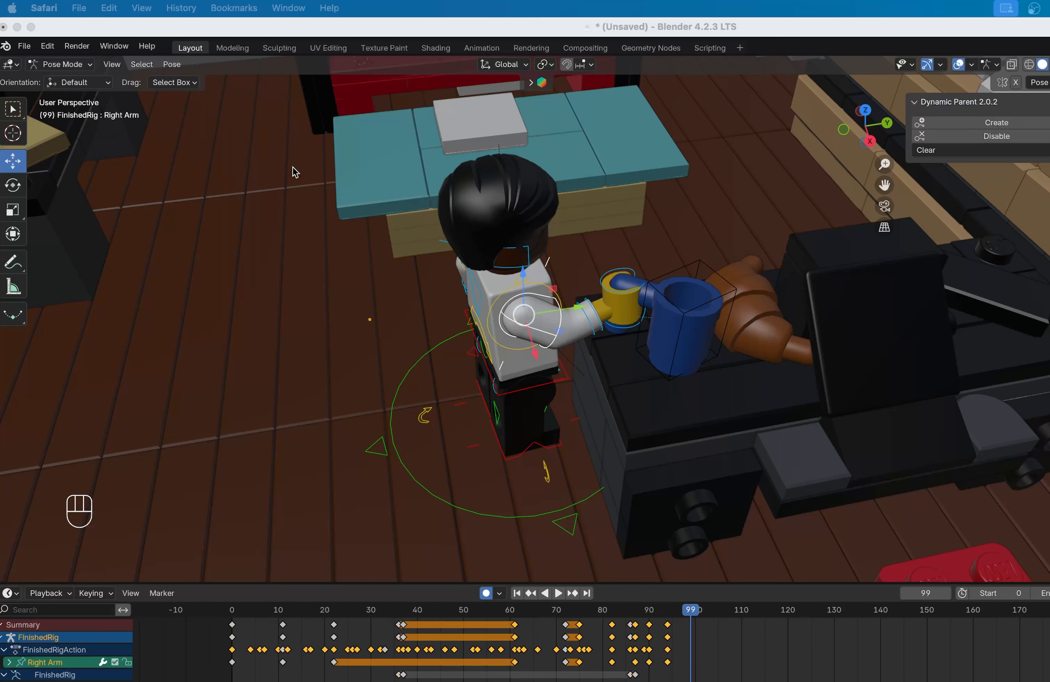
- Return to Blender and review the add-on preferences, including Install from Disk and the enable setting of Dynamic Parent
left_click(48, 46)
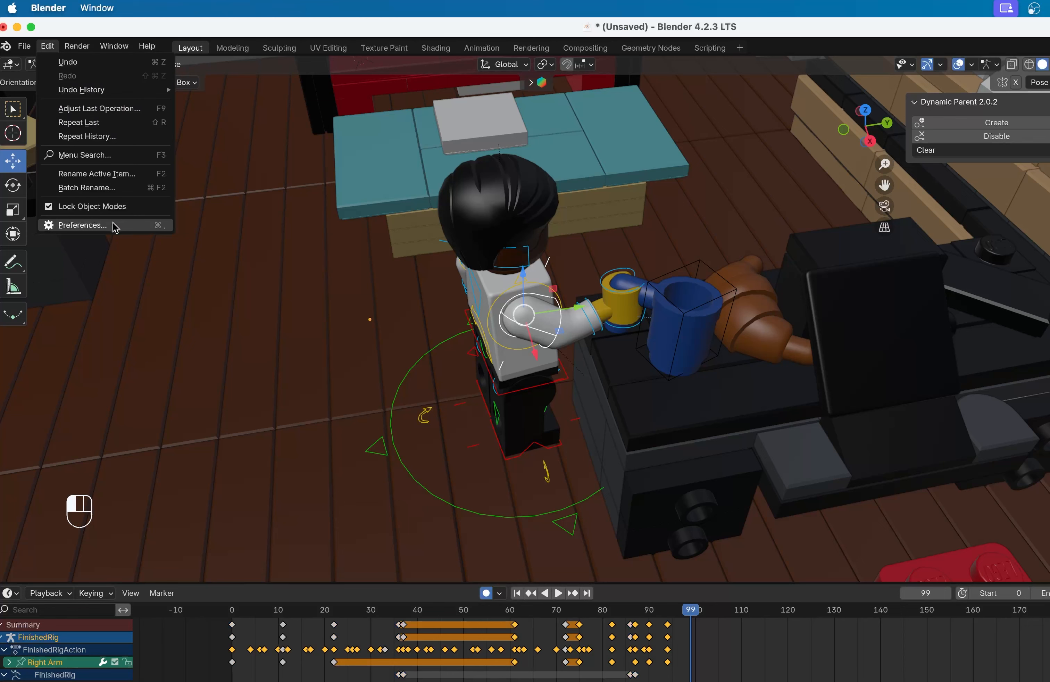
left_click(82, 225)
scroll(249, 310, "down", 5)
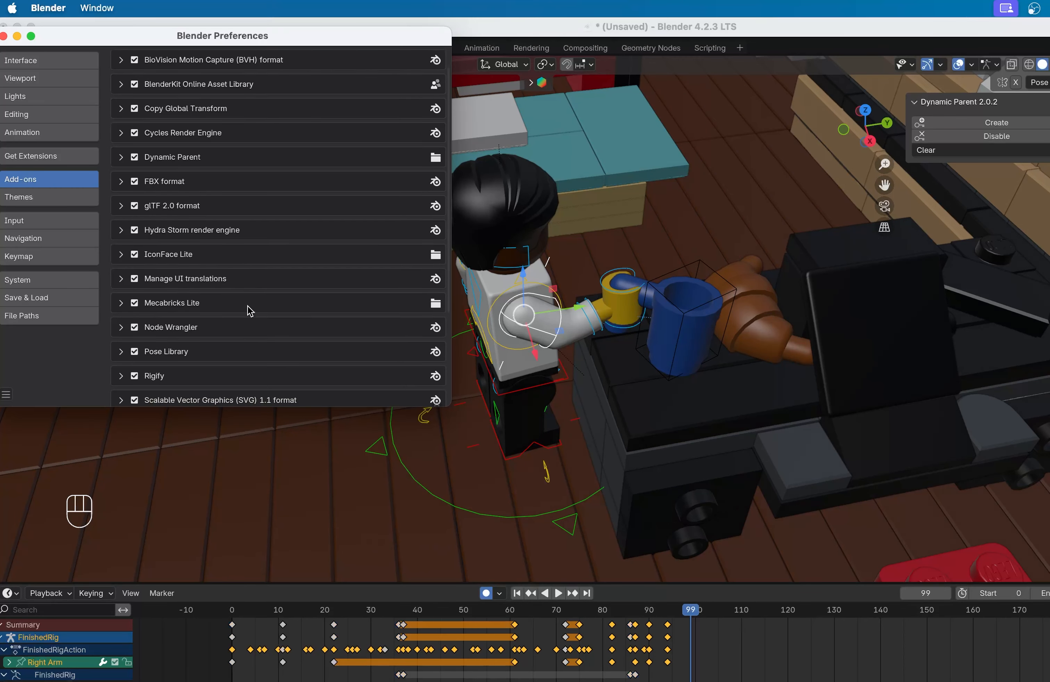
scroll(348, 119, "up", 5)
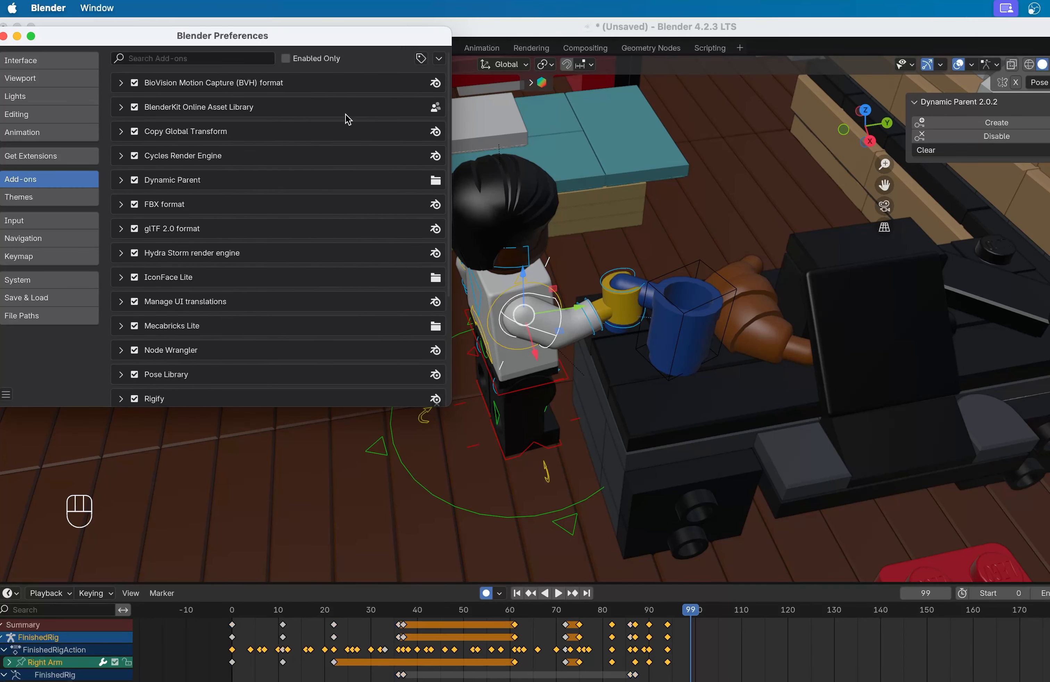
left_click(438, 58)
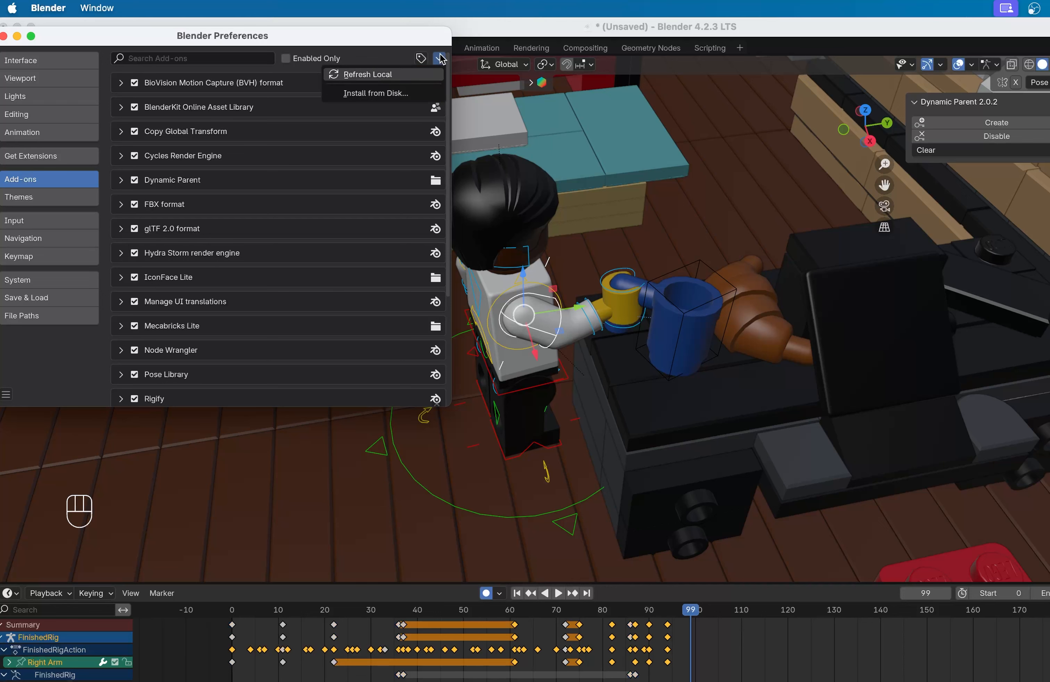
scroll(248, 359, "down", 6)
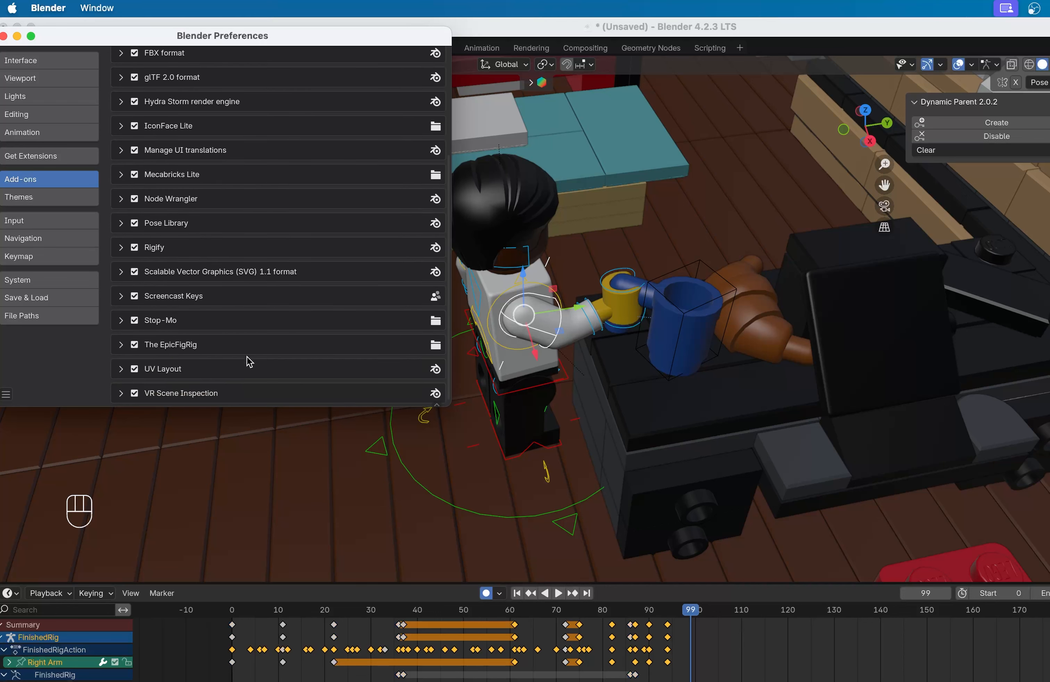
scroll(250, 361, "down", 1)
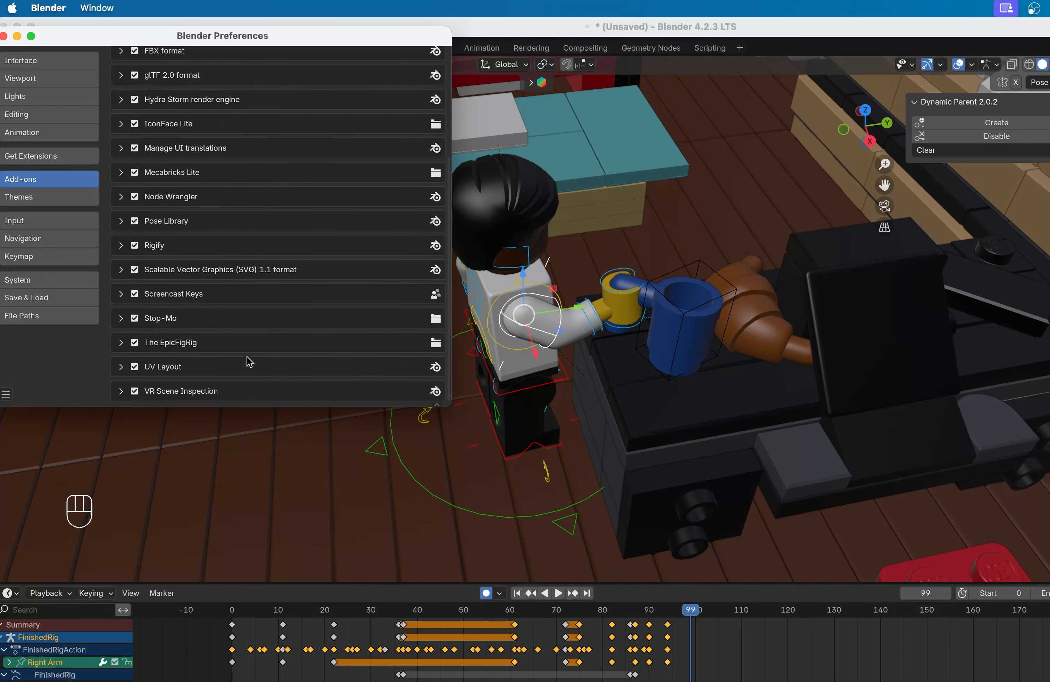
scroll(249, 362, "up", 6)
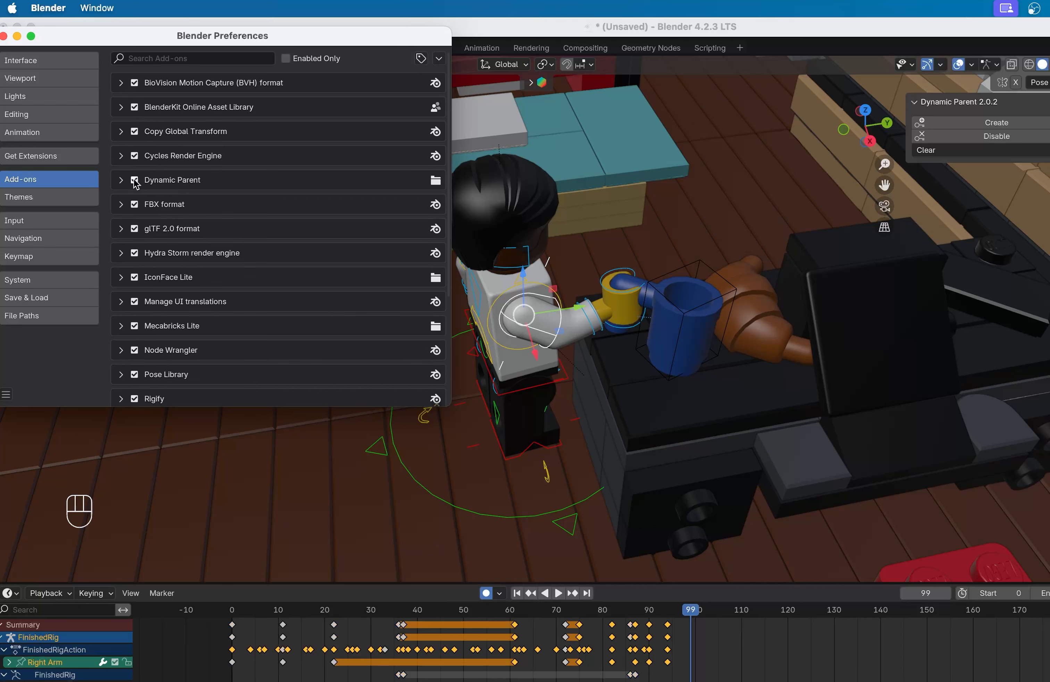
left_click(135, 180)
left_click(135, 180)
left_click(4, 36)
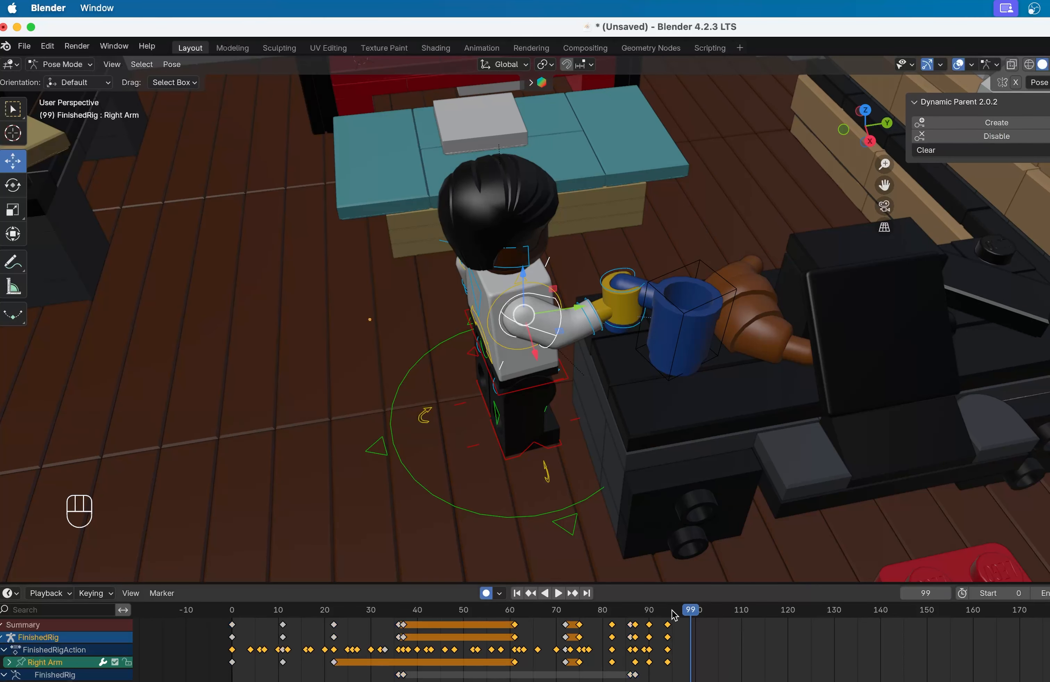
- At frame 103, rotate the Right Arm bone down slightly so the hand lines up with the cup's handle
left_click_drag(674, 615, 709, 612)
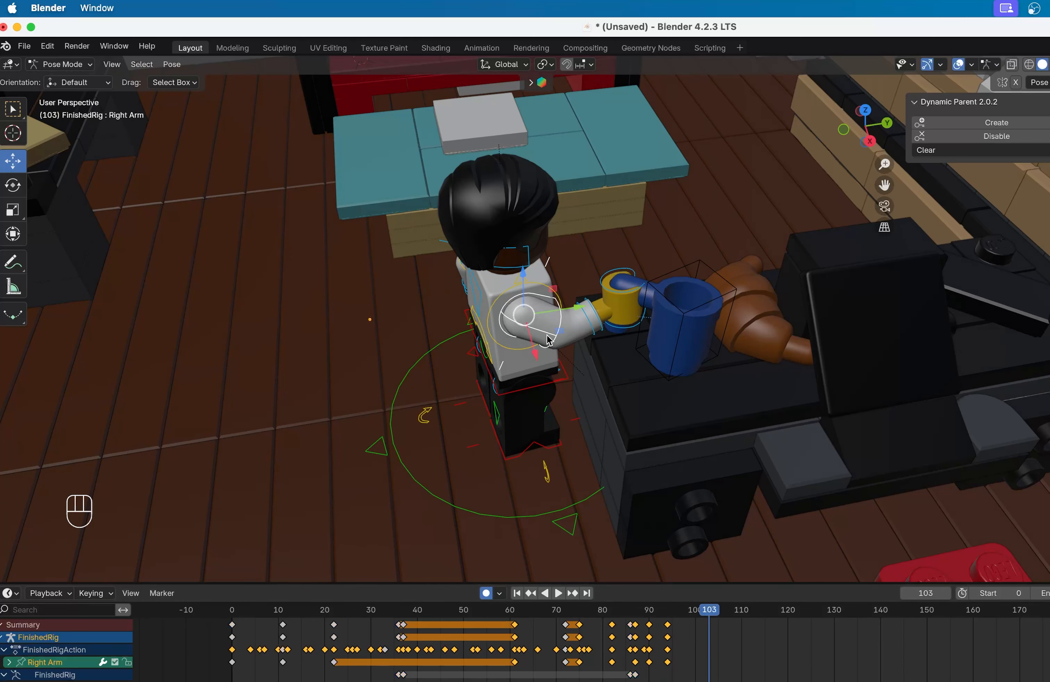
key("g")
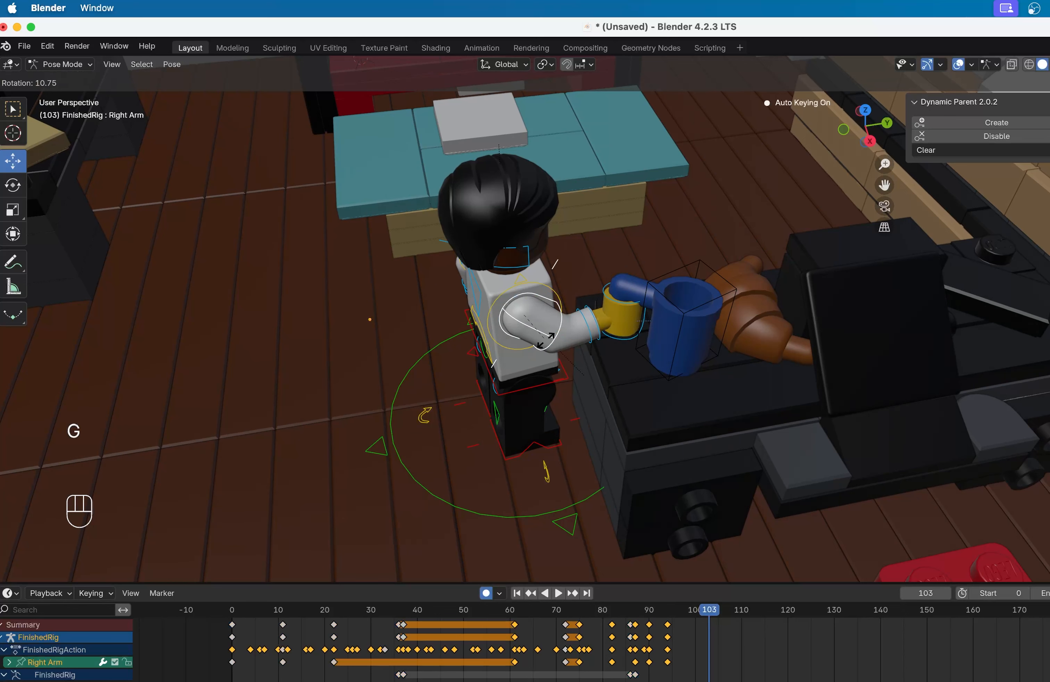
left_click(548, 347)
- Create a Dynamic Parent on frame 103 attaching the cup's empty to the rig's Right Hand bone
left_click(624, 305)
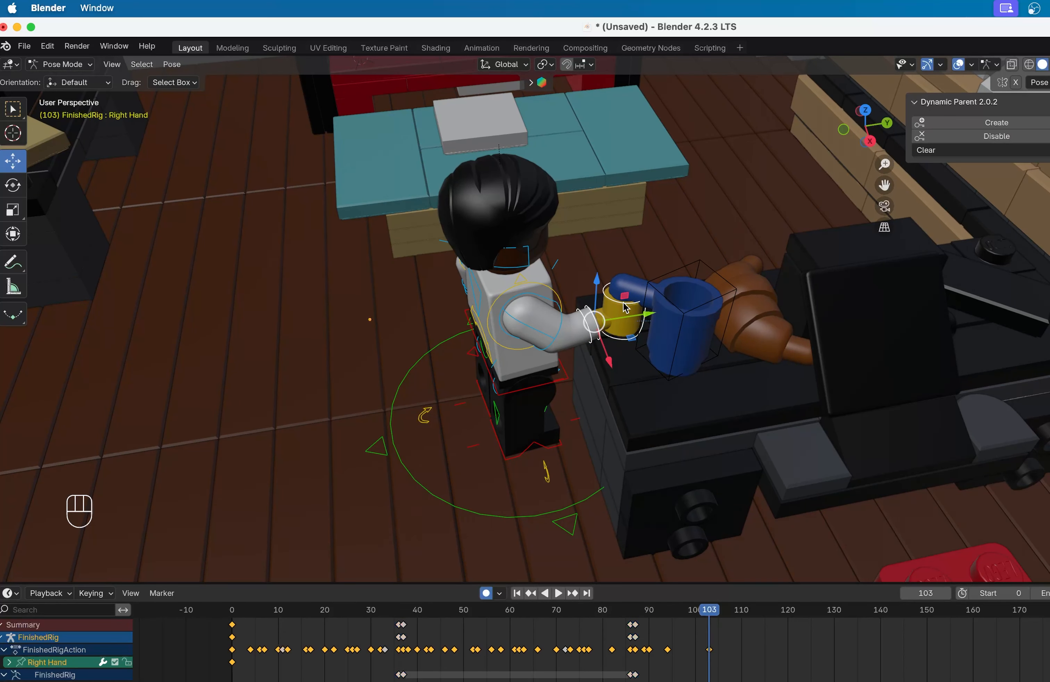
key("shift")
left_click(61, 64)
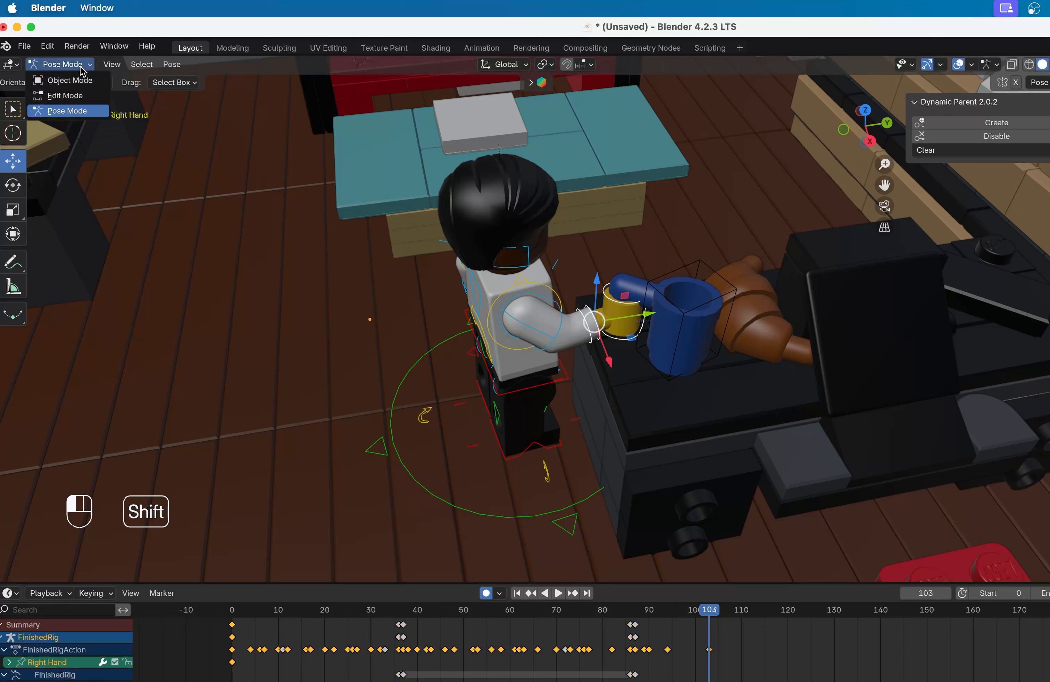
left_click(80, 78)
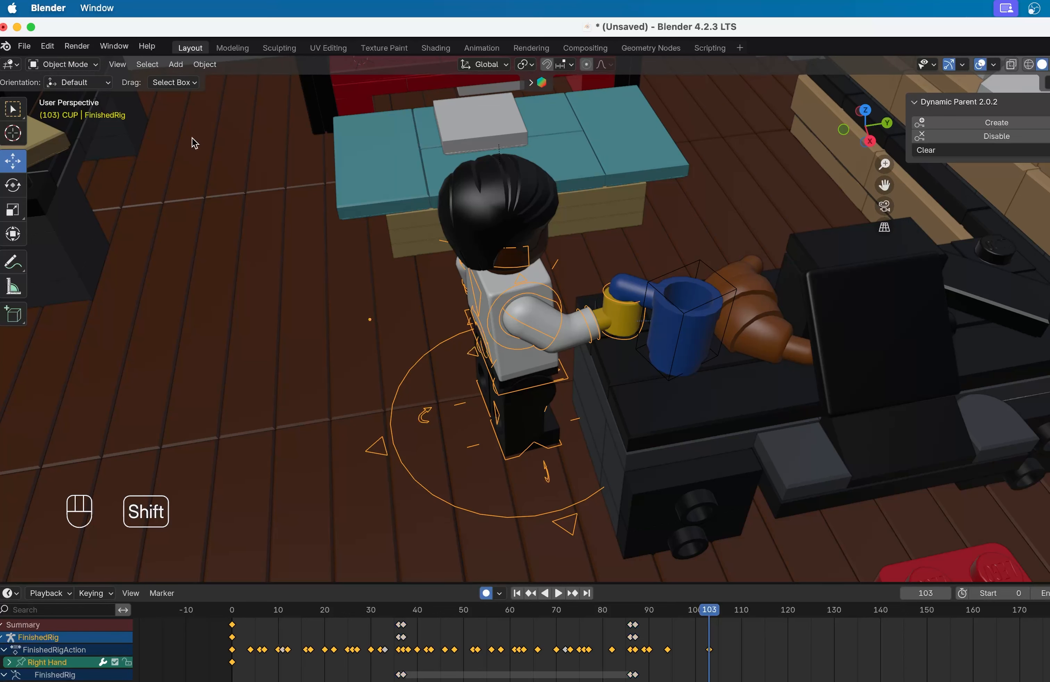
left_click(678, 308, "shift")
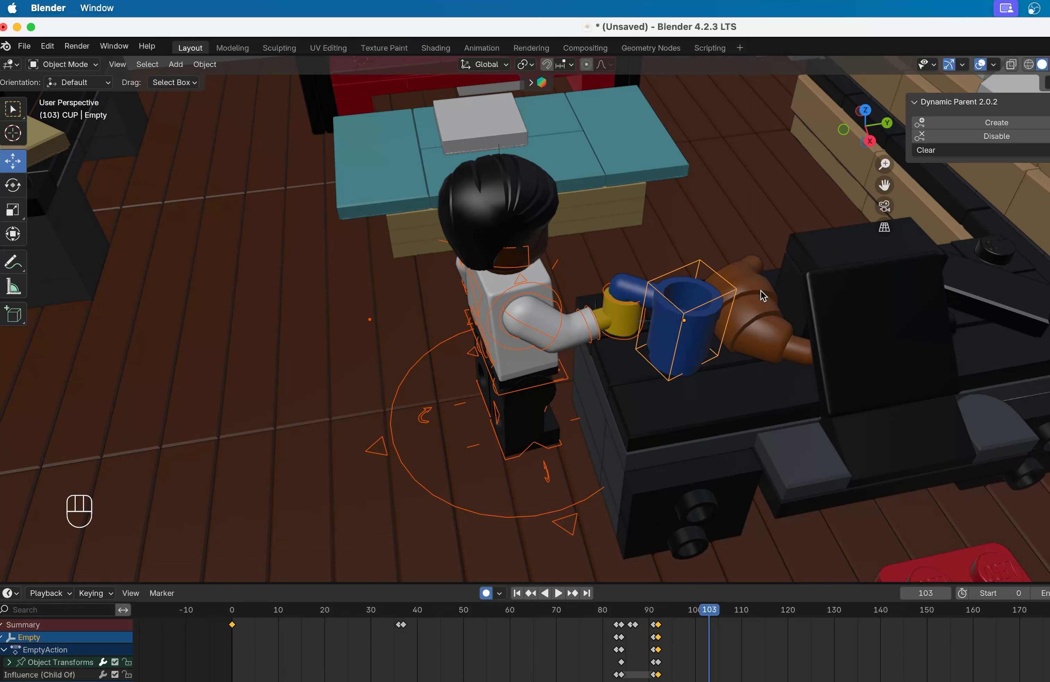
left_click(991, 122)
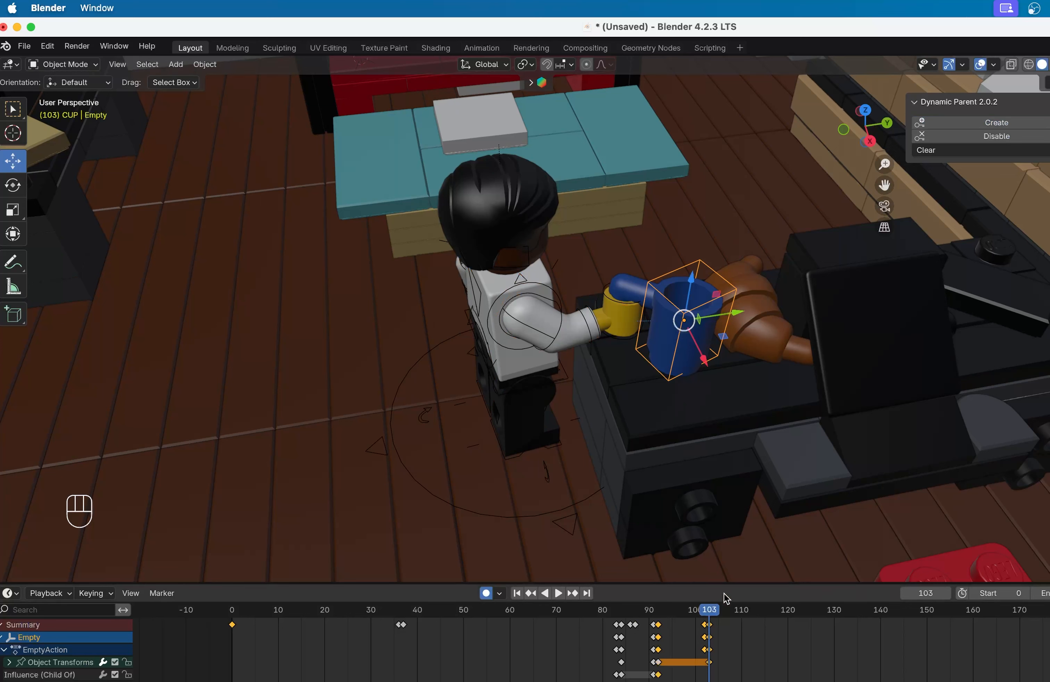
- At frame 107, rotate the Right Arm bone upward in Pose Mode to lift the cup
left_click_drag(708, 611, 728, 610)
left_click(518, 319)
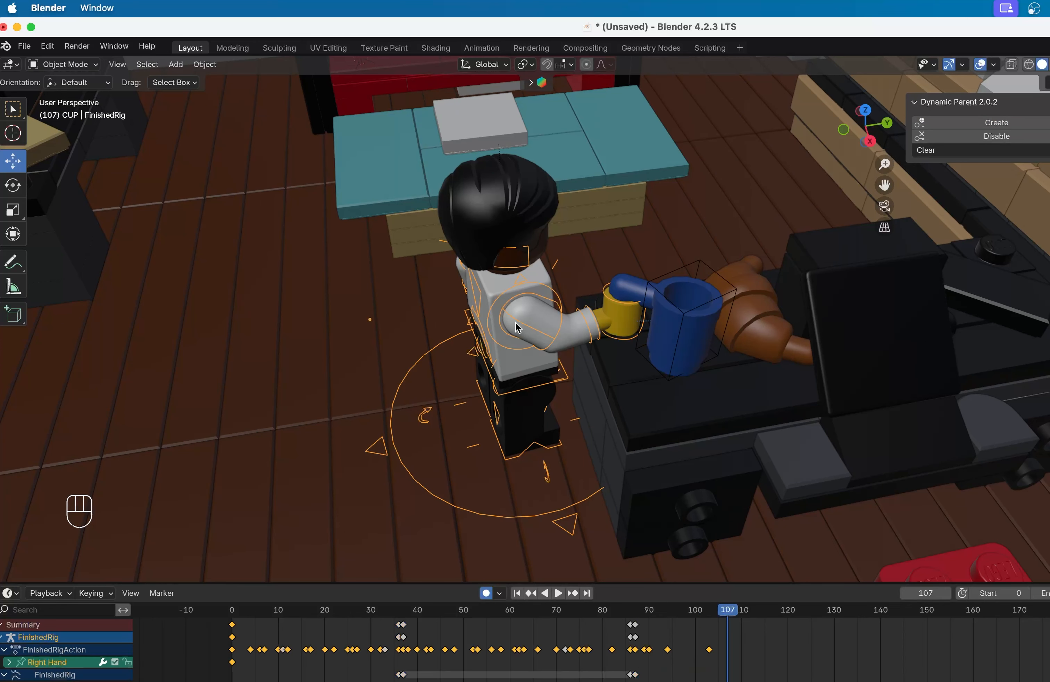
left_click(62, 64)
left_click(88, 65)
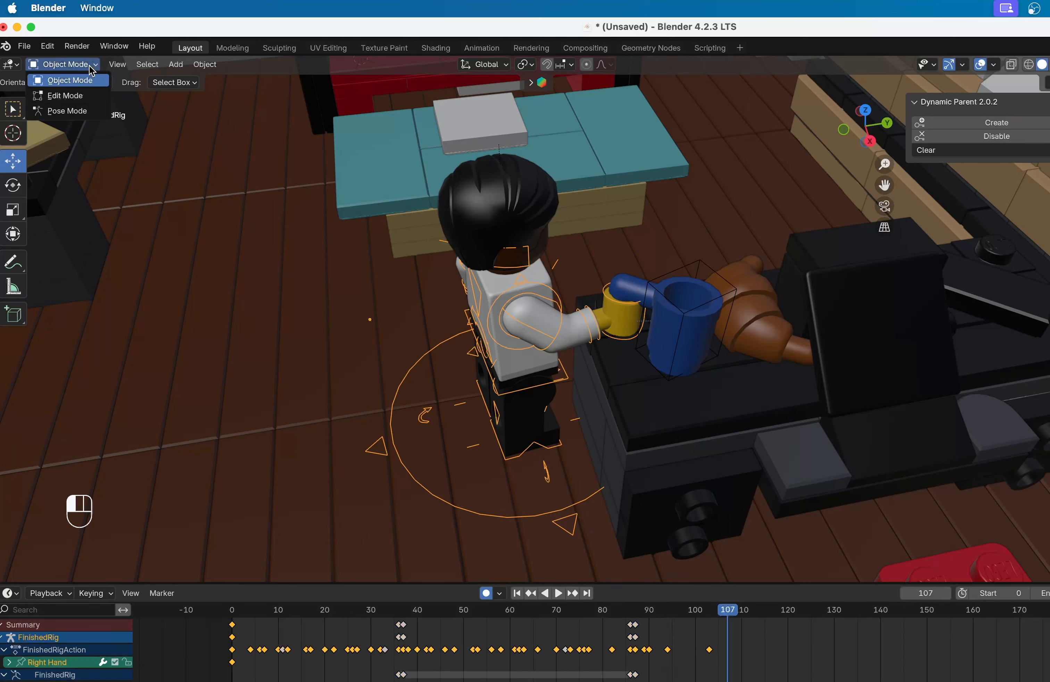
left_click(88, 111)
left_click(551, 339)
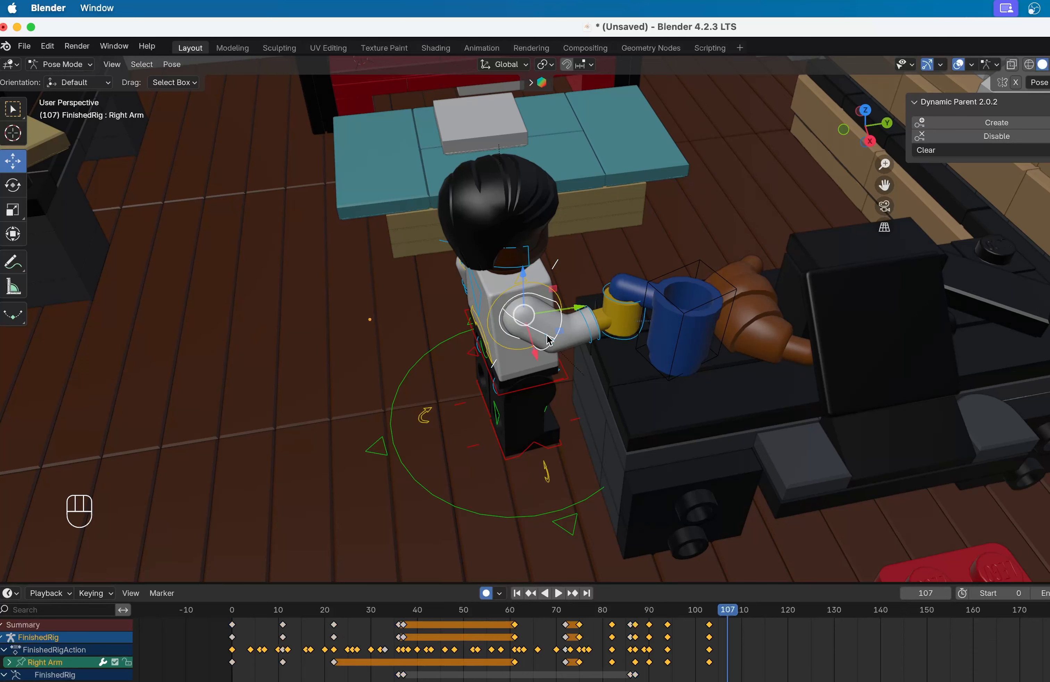
key("g")
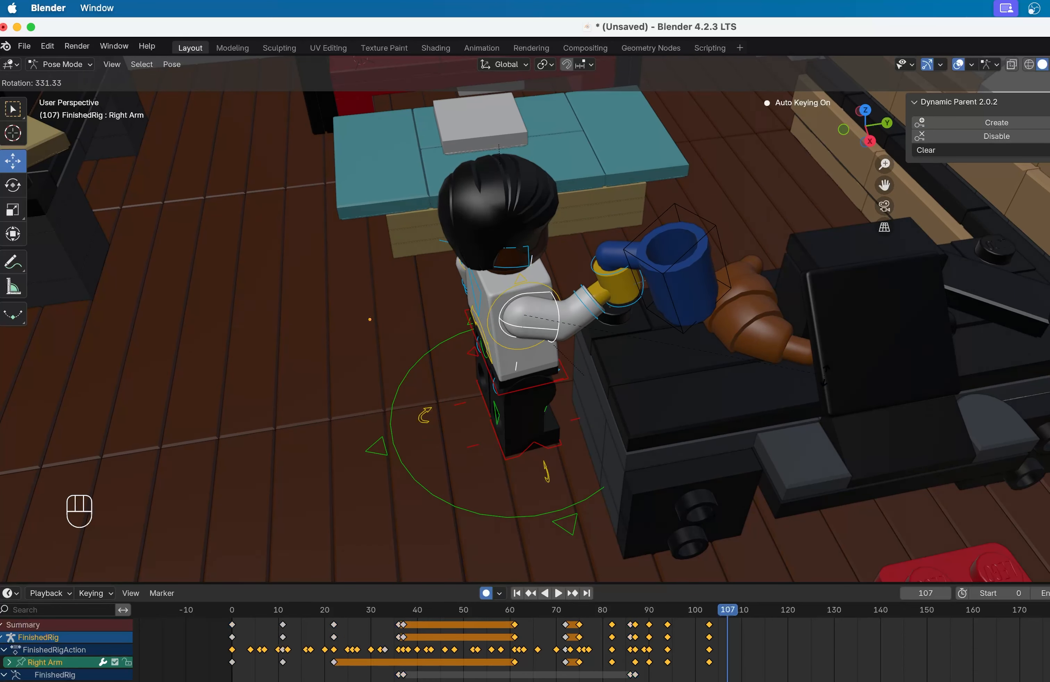
left_click(619, 354)
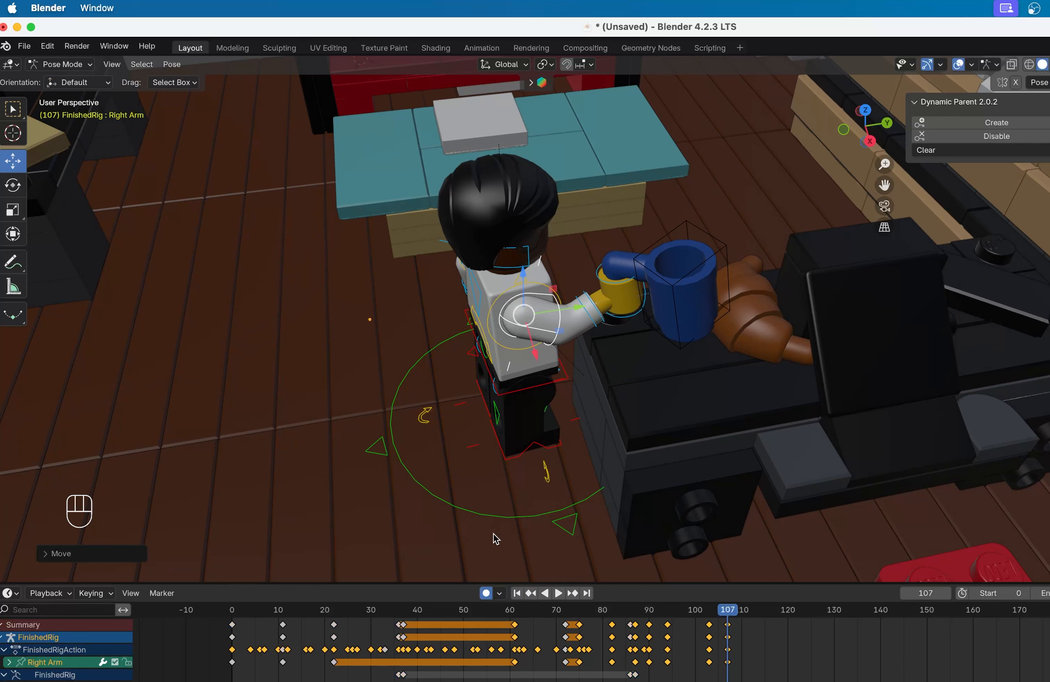
left_click(528, 523)
- At frame 115, select the rig and the cup's empty in Object Mode and disable the Dynamic Parent
left_click_drag(714, 611, 746, 610)
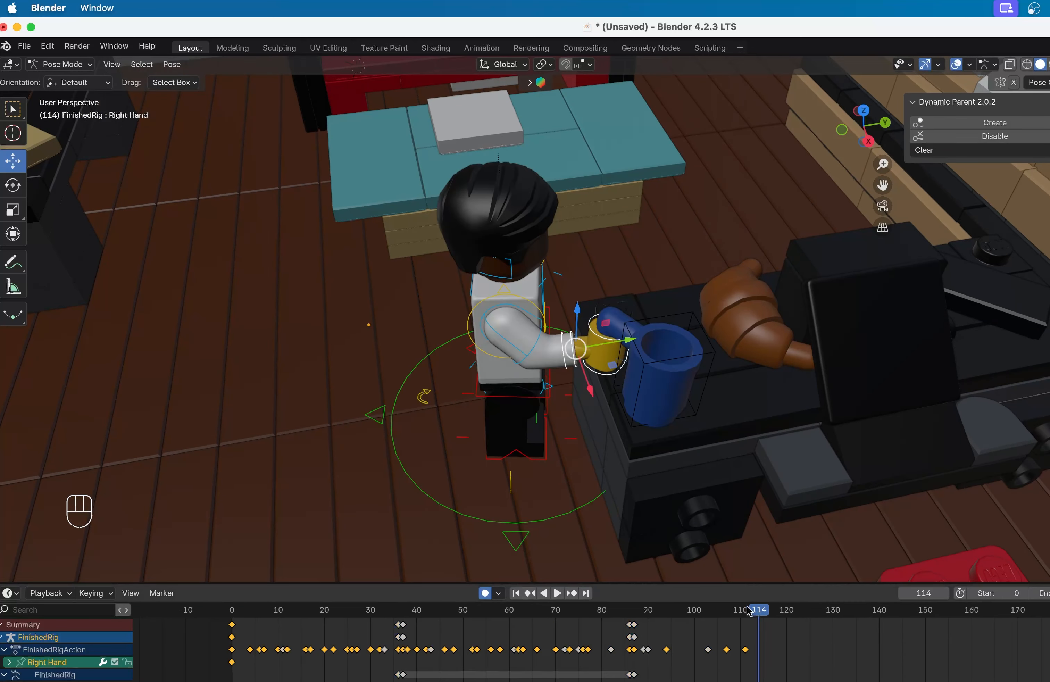
mouse_move(749, 612)
left_mouse_down()
mouse_move(730, 612)
mouse_move(767, 613)
left_mouse_up()
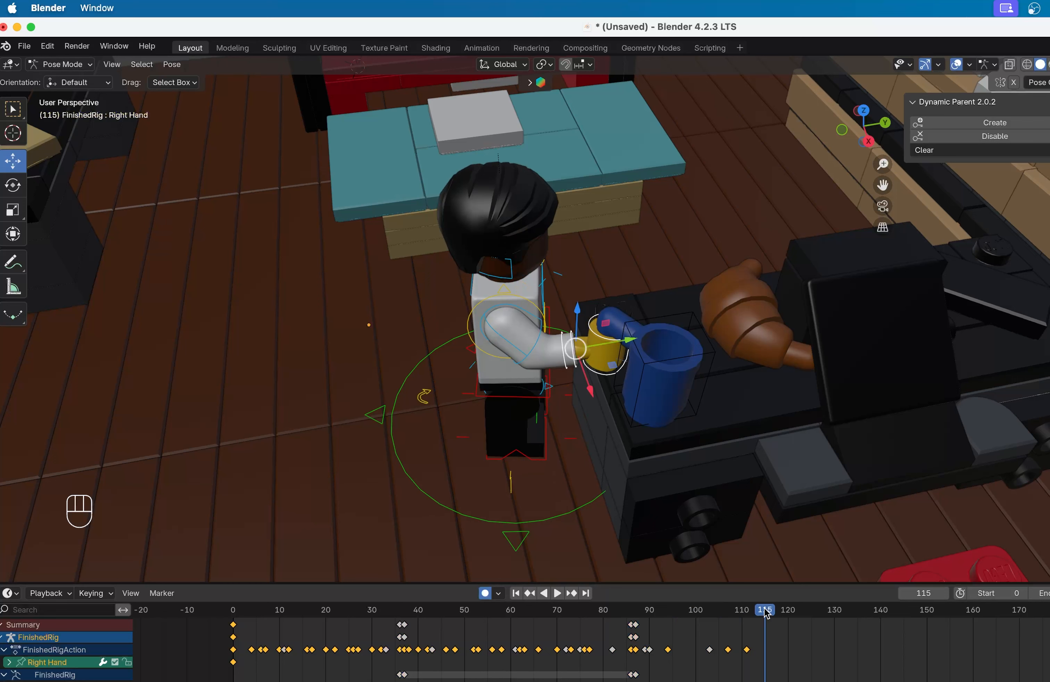
left_click(70, 66)
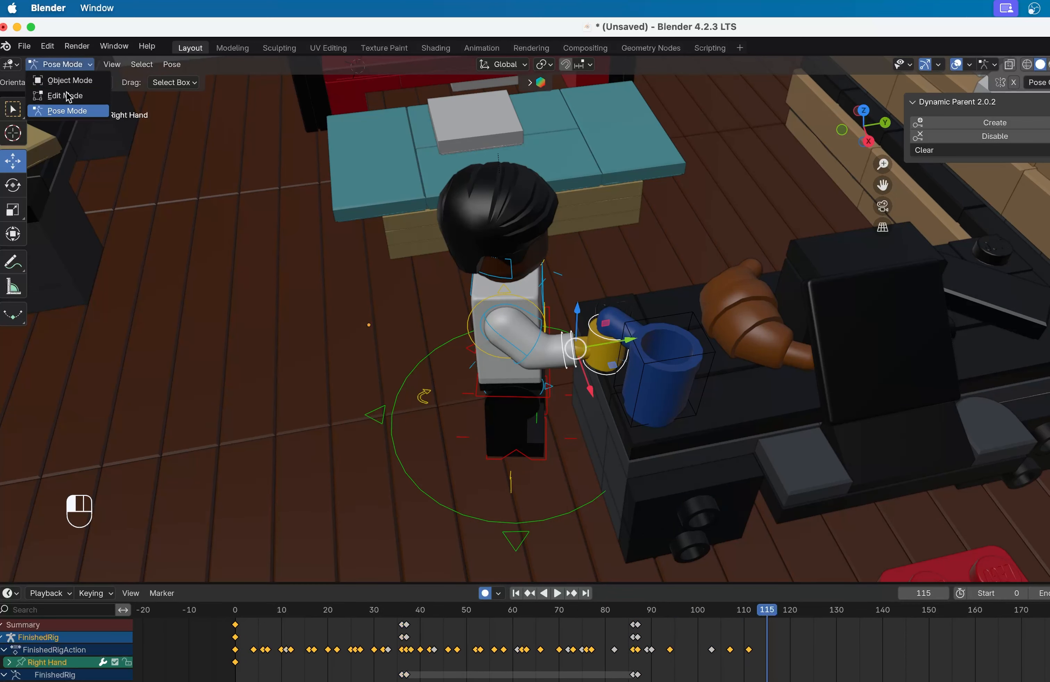
left_click(71, 111)
left_click(531, 352)
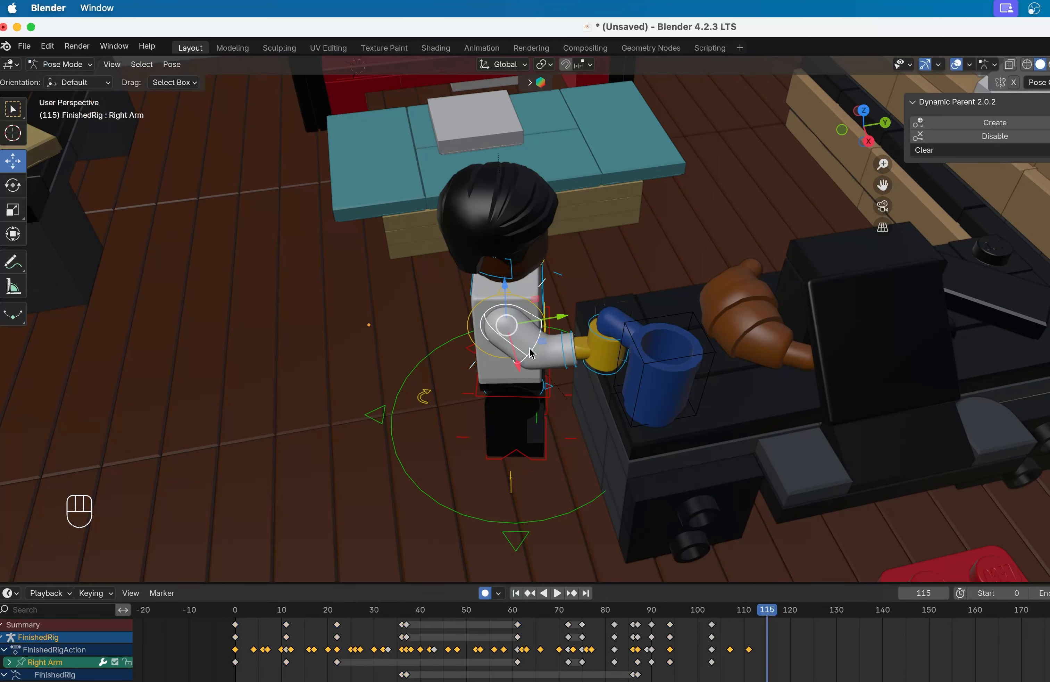
left_click(65, 64)
left_click(71, 80)
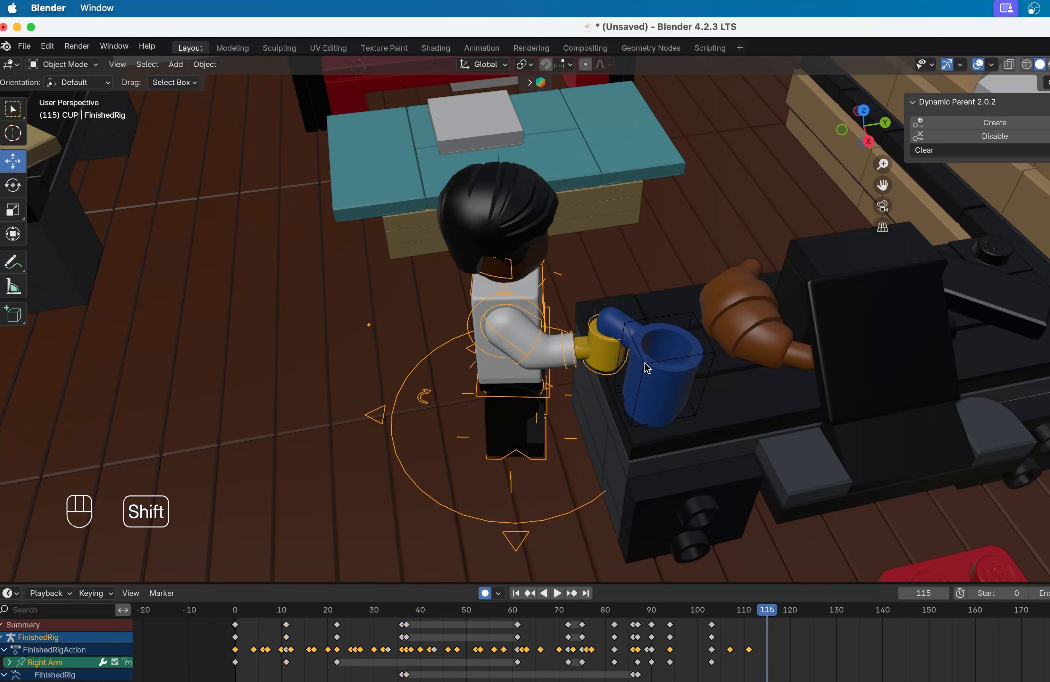
left_click(645, 362, "shift")
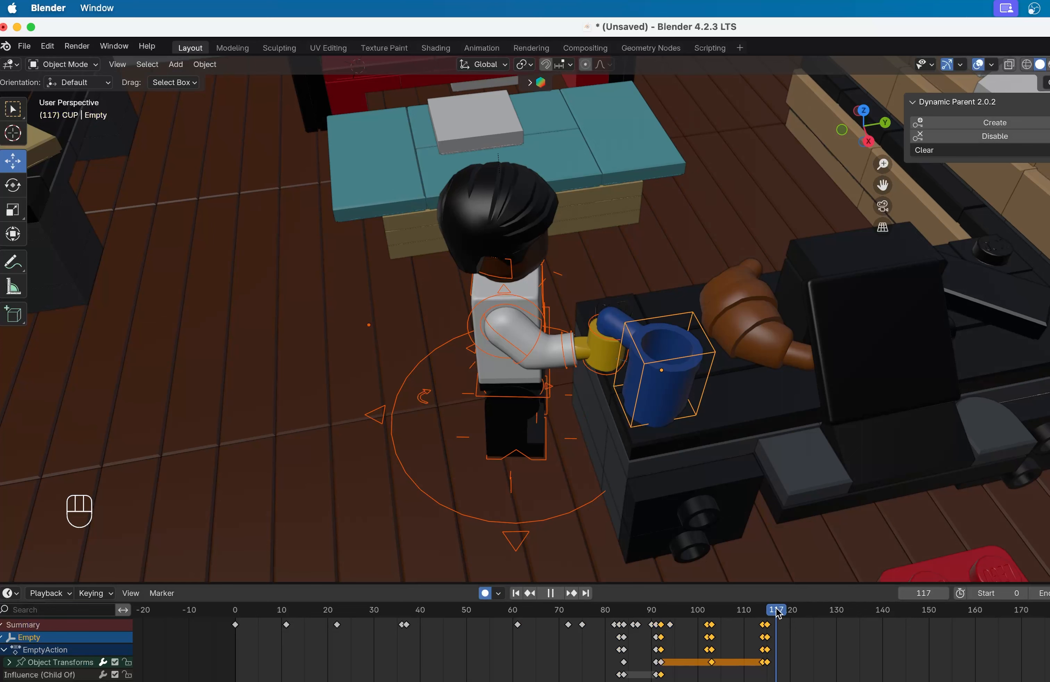
- At frame 117, rotate the Right Arm bone up away from the cup and scrub forward to check the release
left_click(660, 330)
left_click(515, 350)
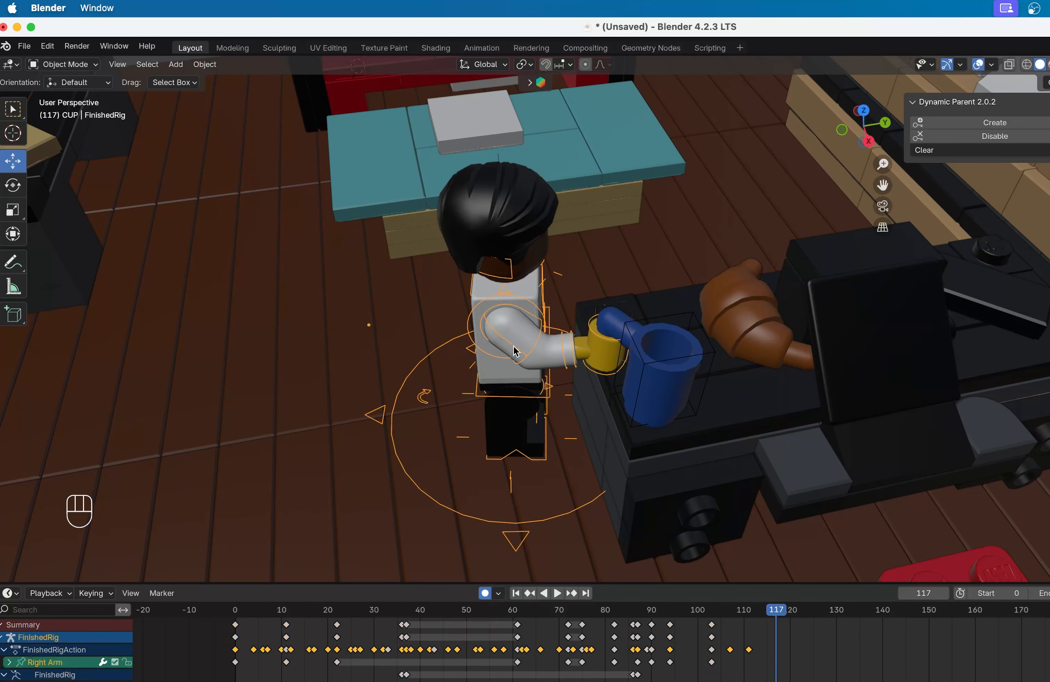
left_click(68, 111)
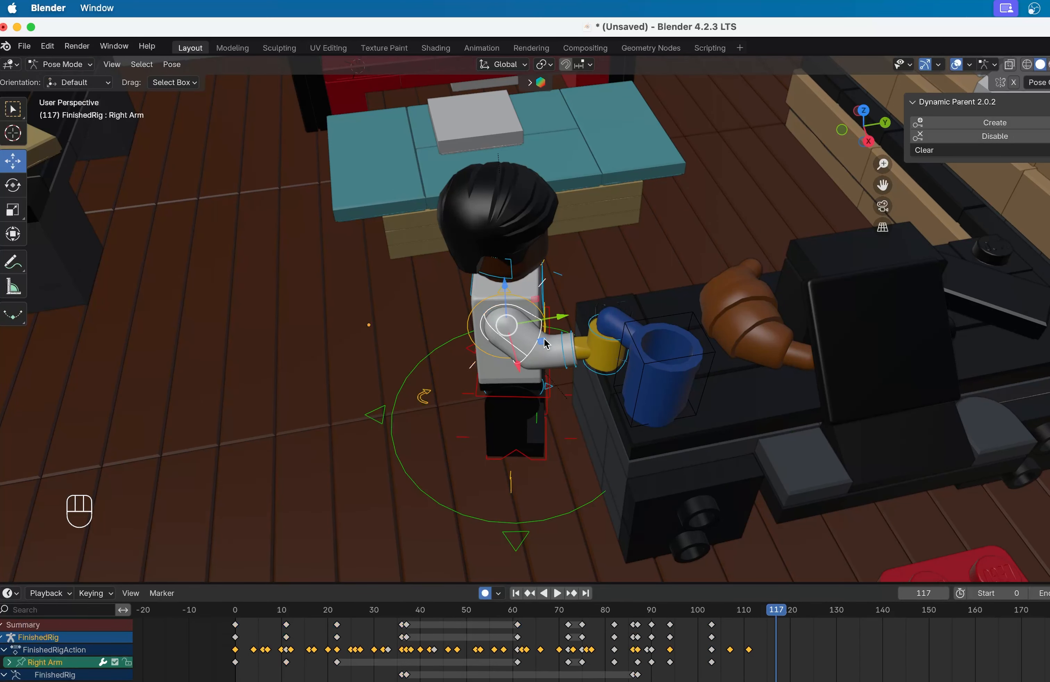
key("g")
left_click(527, 326)
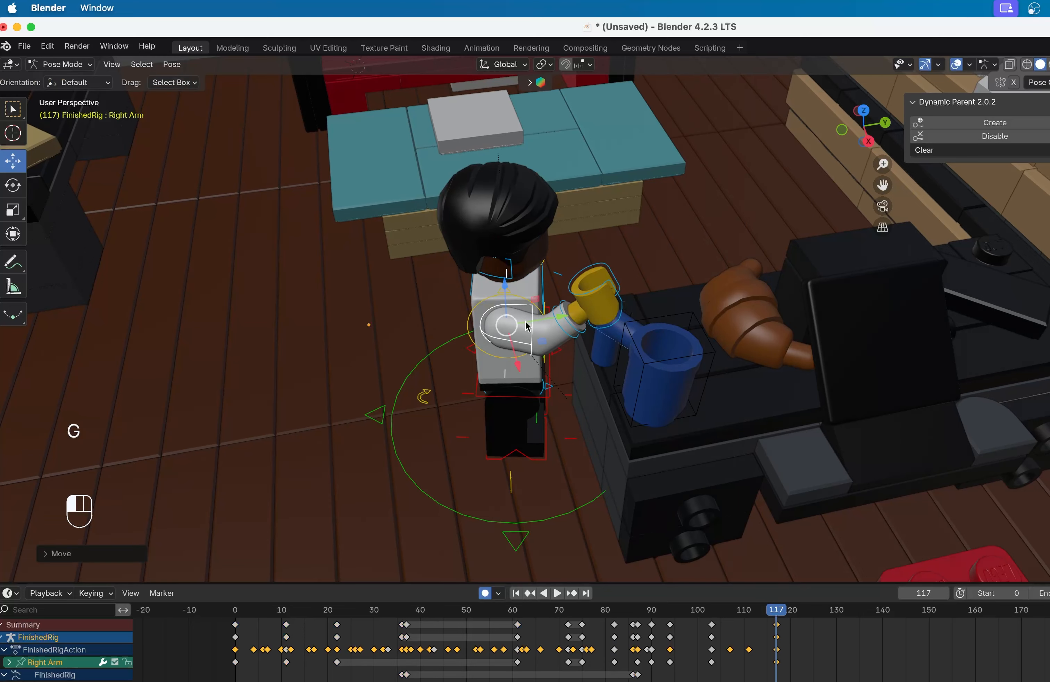
left_click_drag(756, 612, 807, 589)
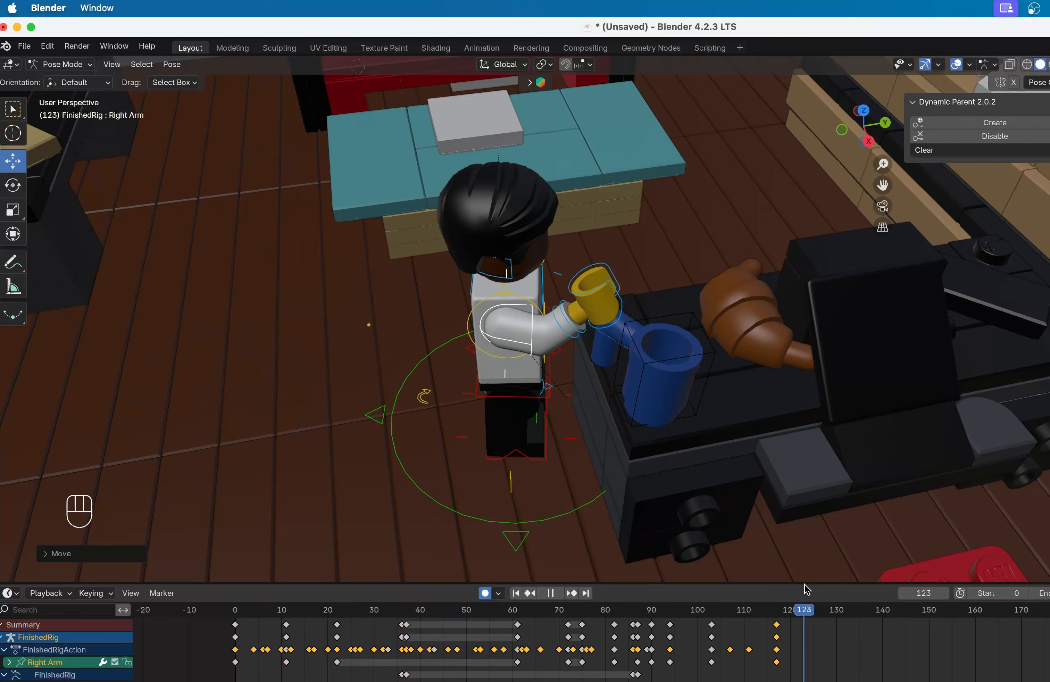